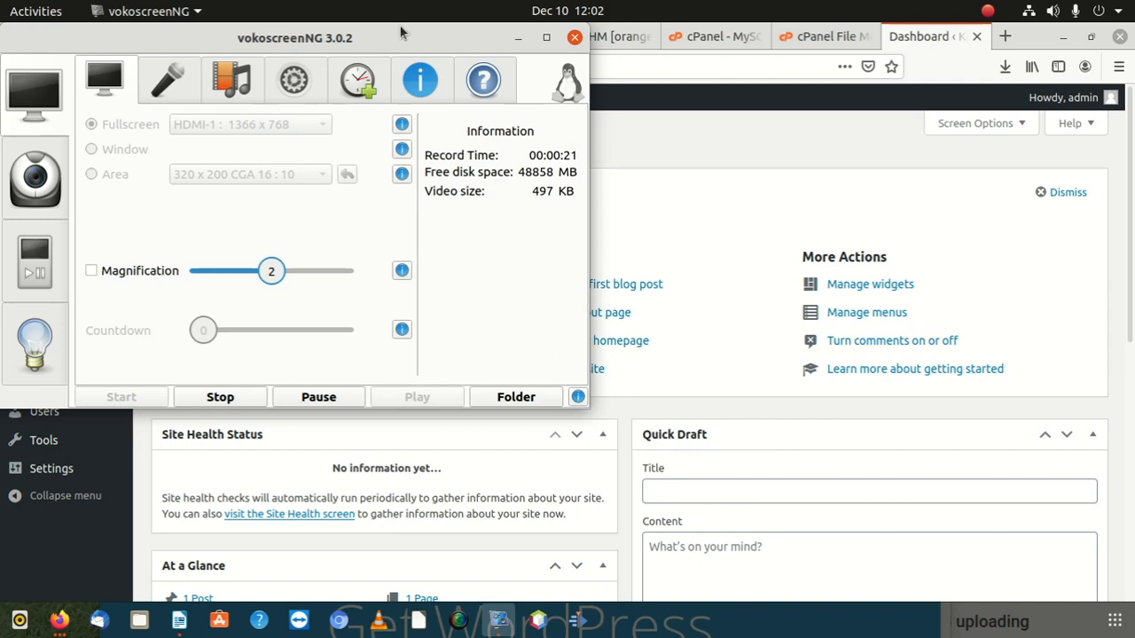
# Step: Move the vokoscreenNG recorder aside and bring the Firefox WordPress dashboard to the front
pyautogui.moveTo(396, 32); pyautogui.dragTo(985, 400)
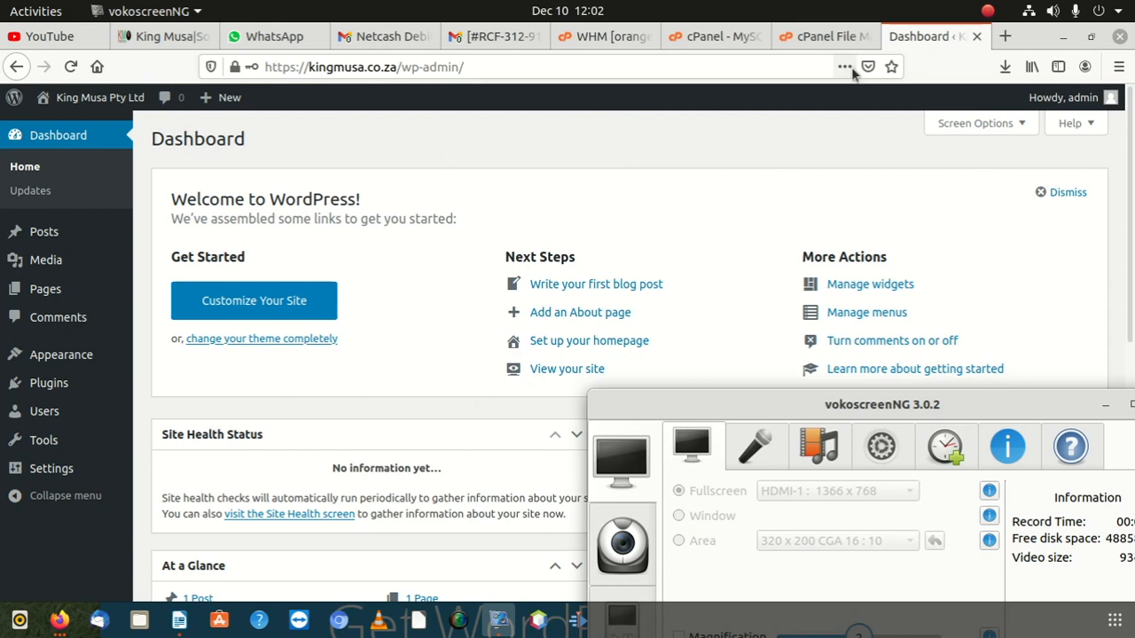
pyautogui.moveTo(960, 34); pyautogui.dragTo(931, 35)
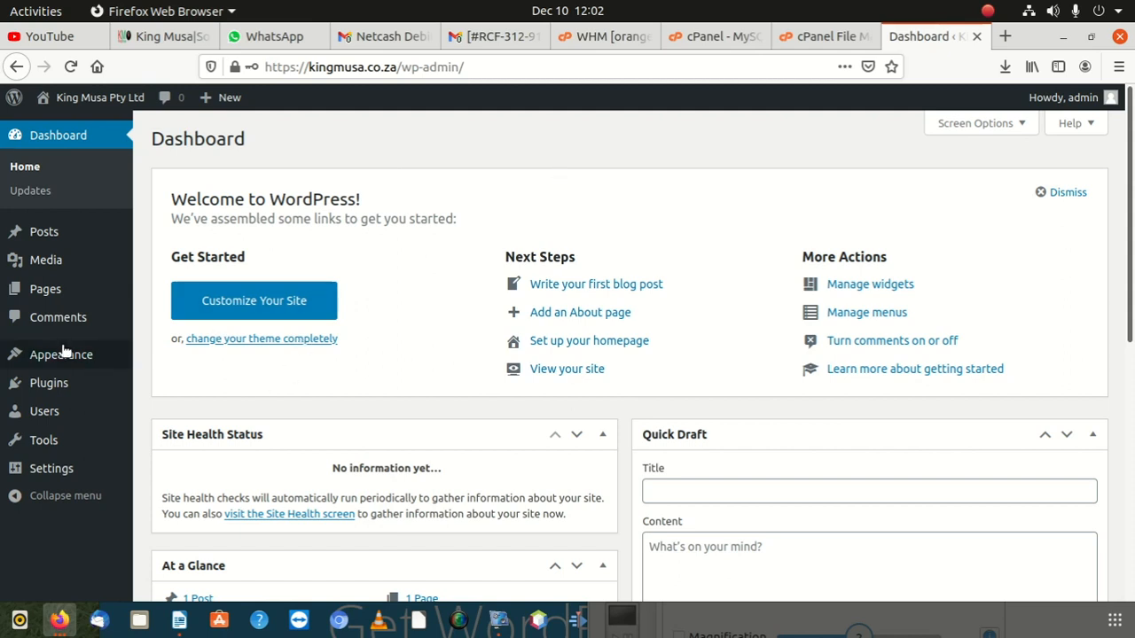
# Step: Search Plugins > Add New for 'under construction' plugins
pyautogui.click(56, 383)
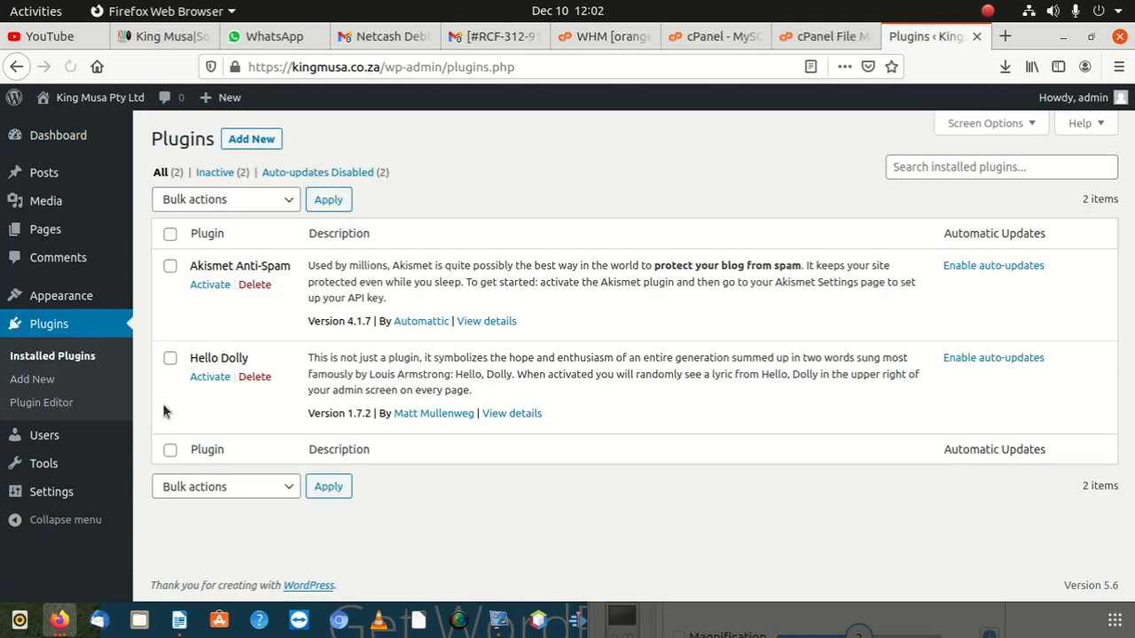
pyautogui.click(255, 140)
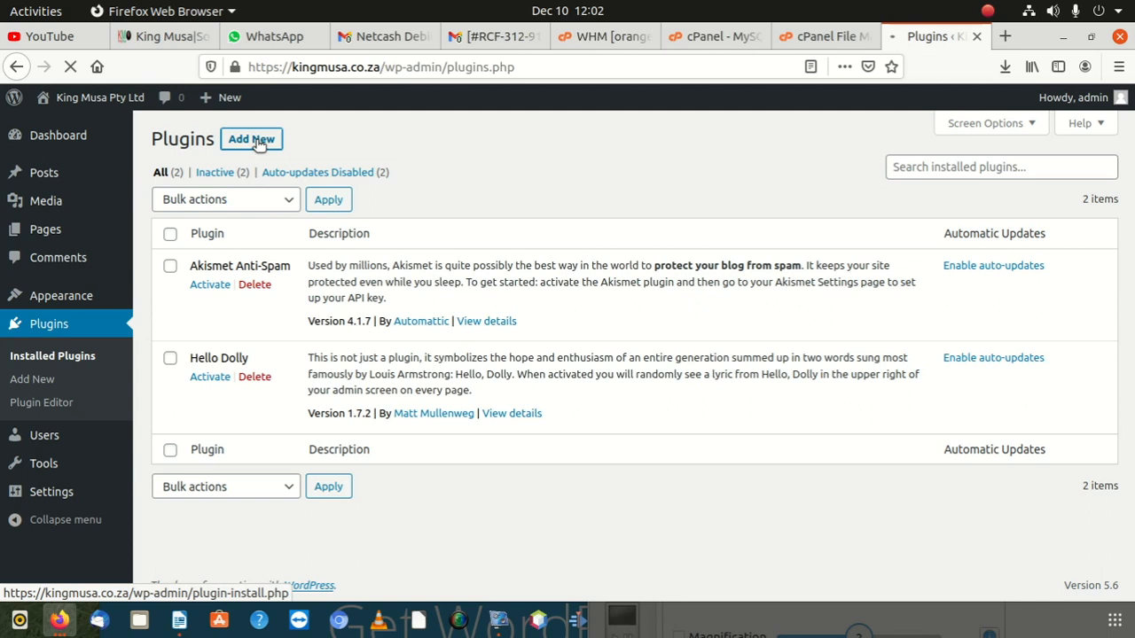
pyautogui.click(920, 193)
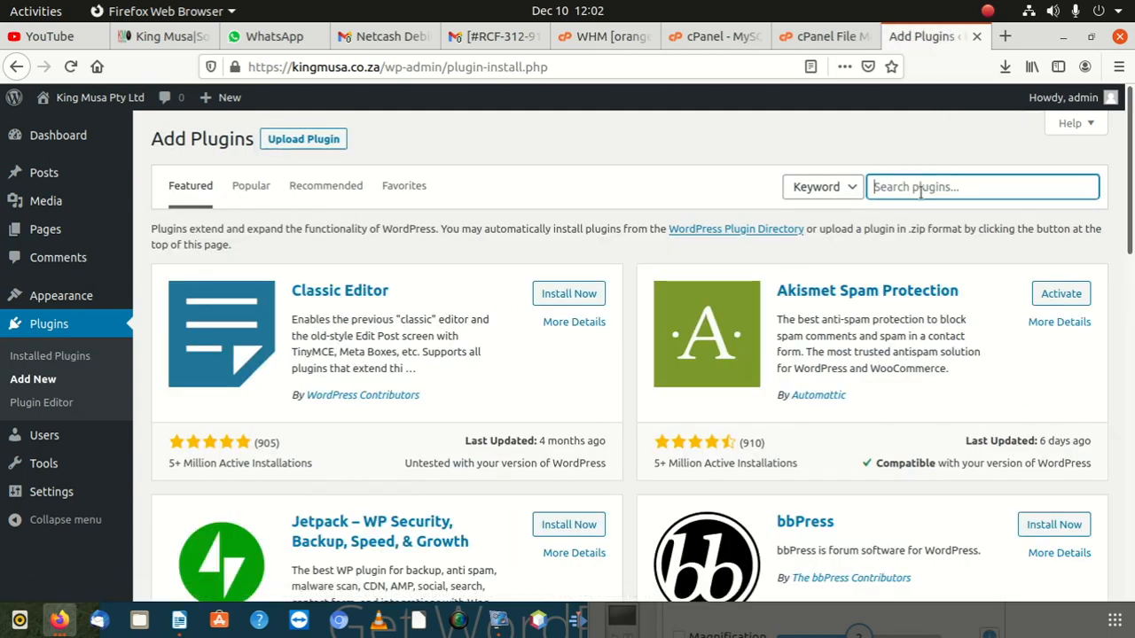
pyautogui.write('unde')
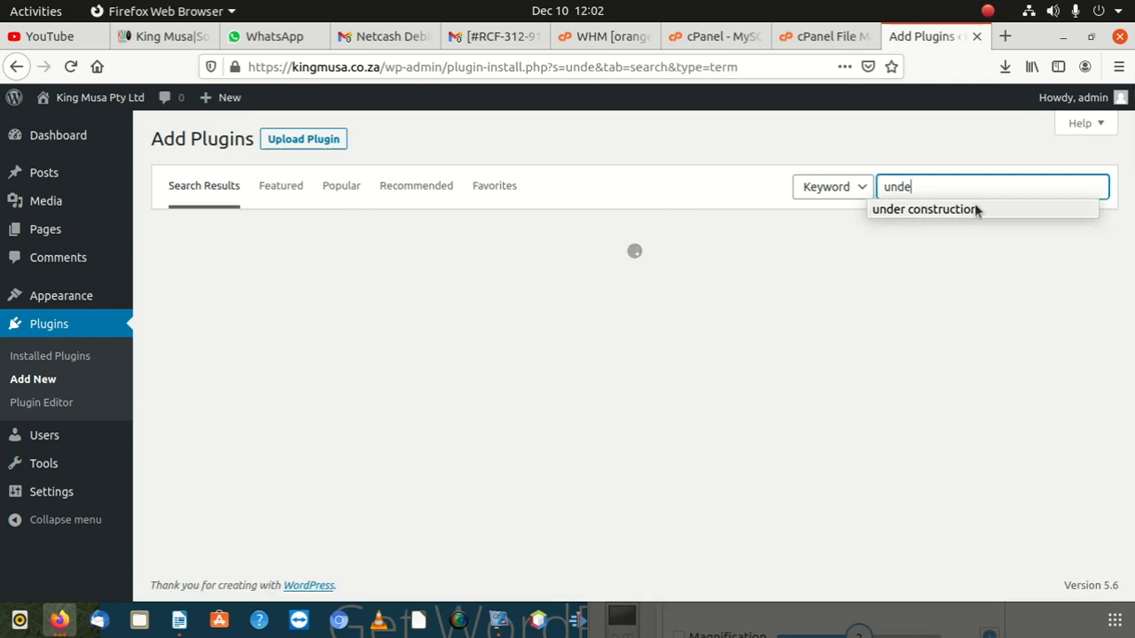
pyautogui.click(974, 207)
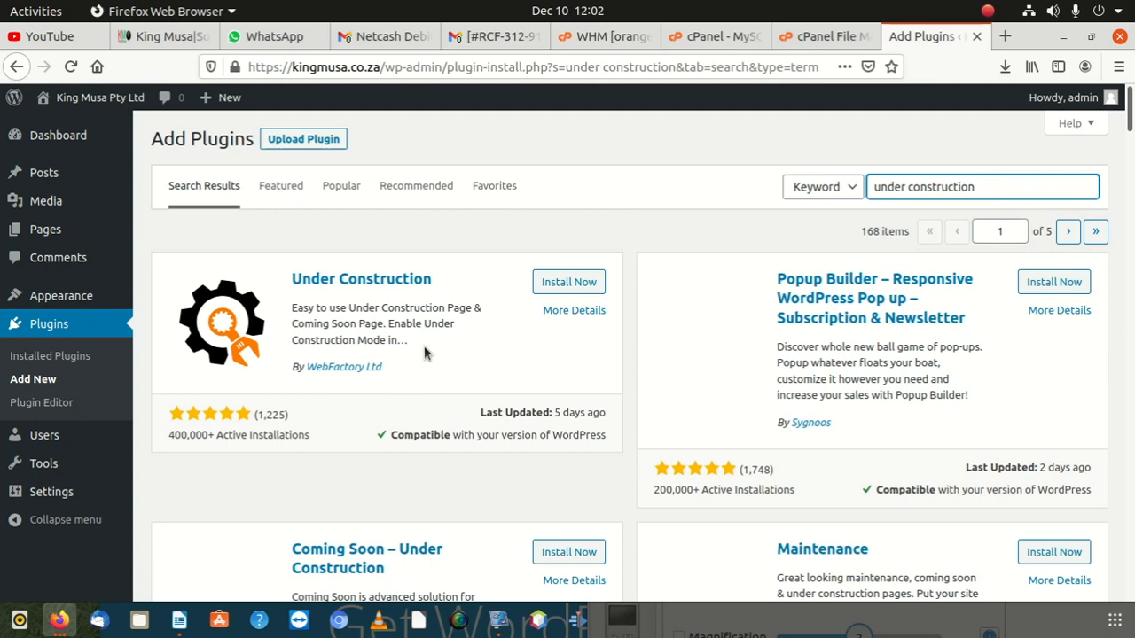
pyautogui.scroll(-5, 424, 353)
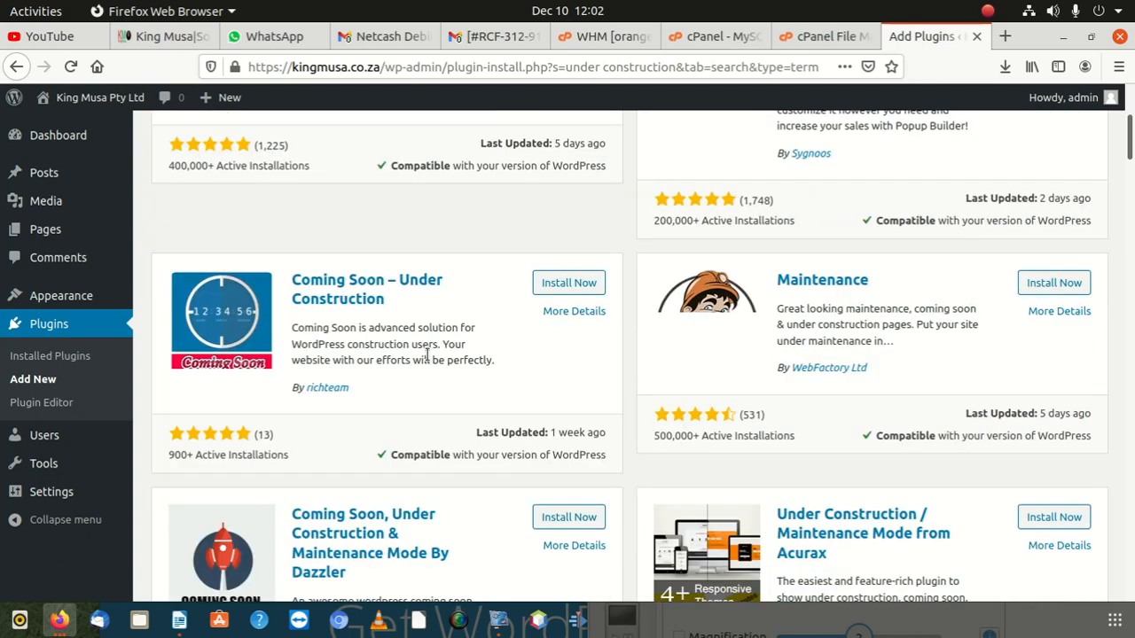
pyautogui.scroll(4, 429, 360)
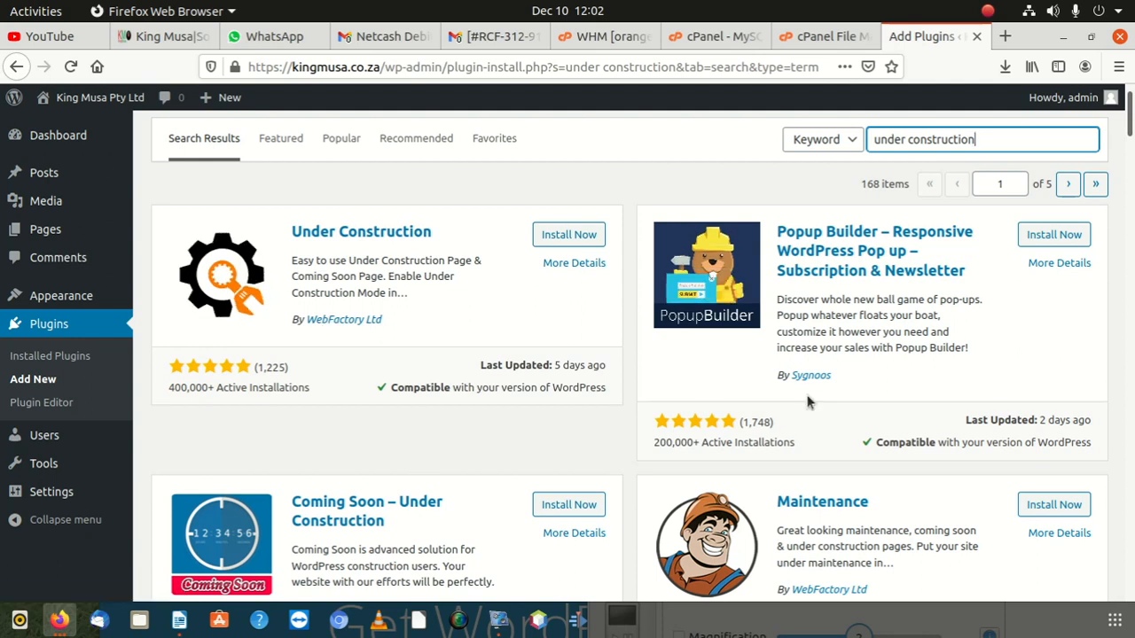
pyautogui.scroll(-5, 718, 438)
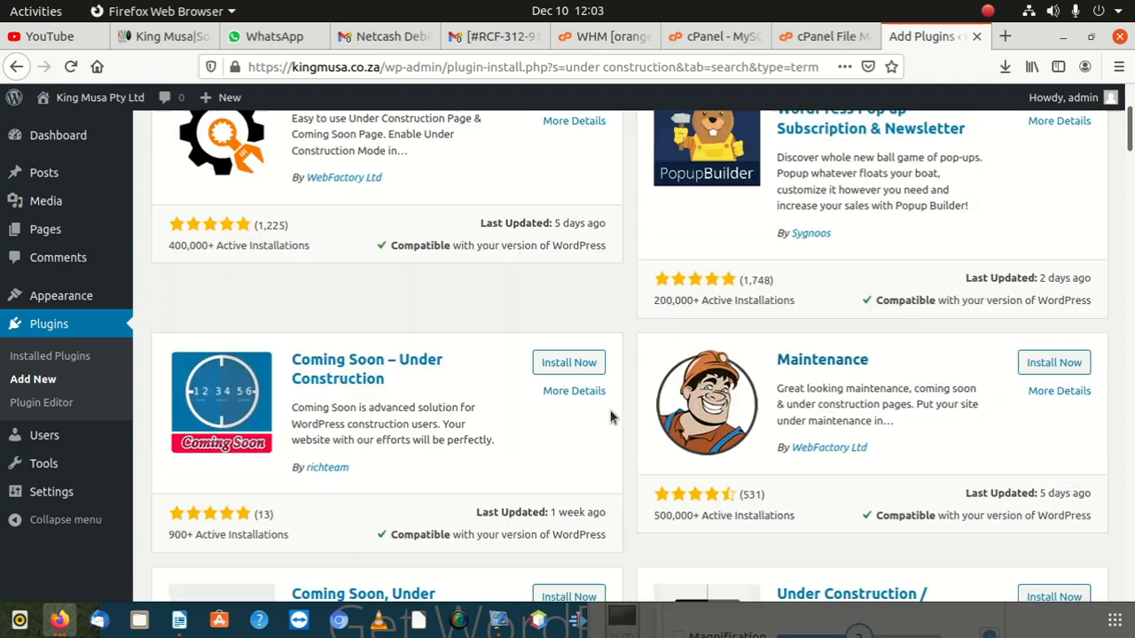
pyautogui.scroll(-7, 556, 400)
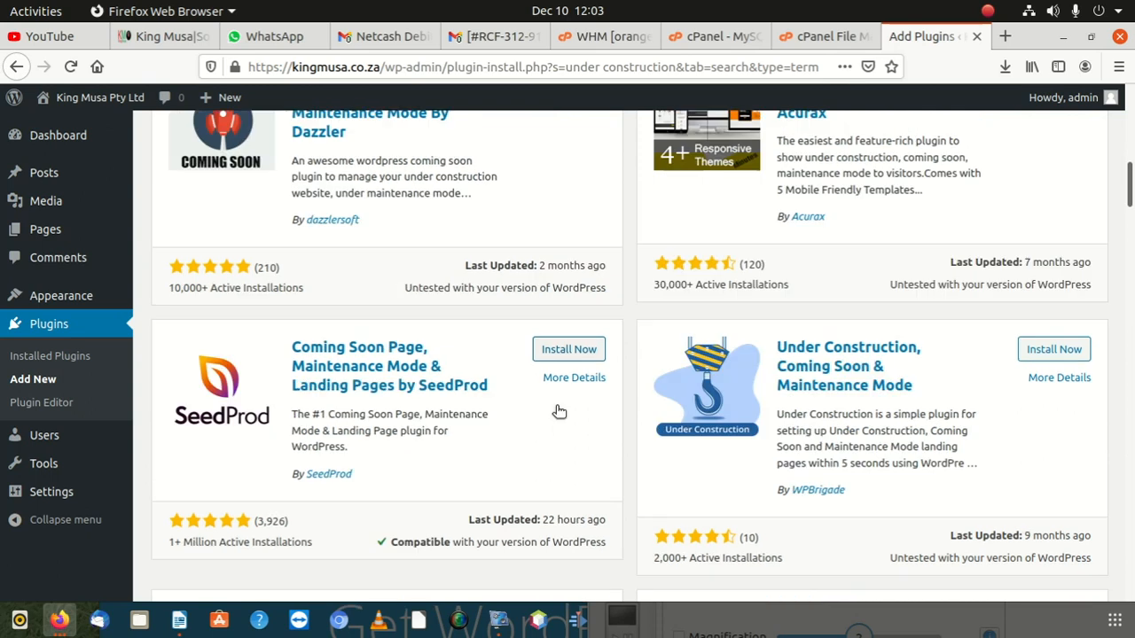
pyautogui.scroll(-15, 557, 404)
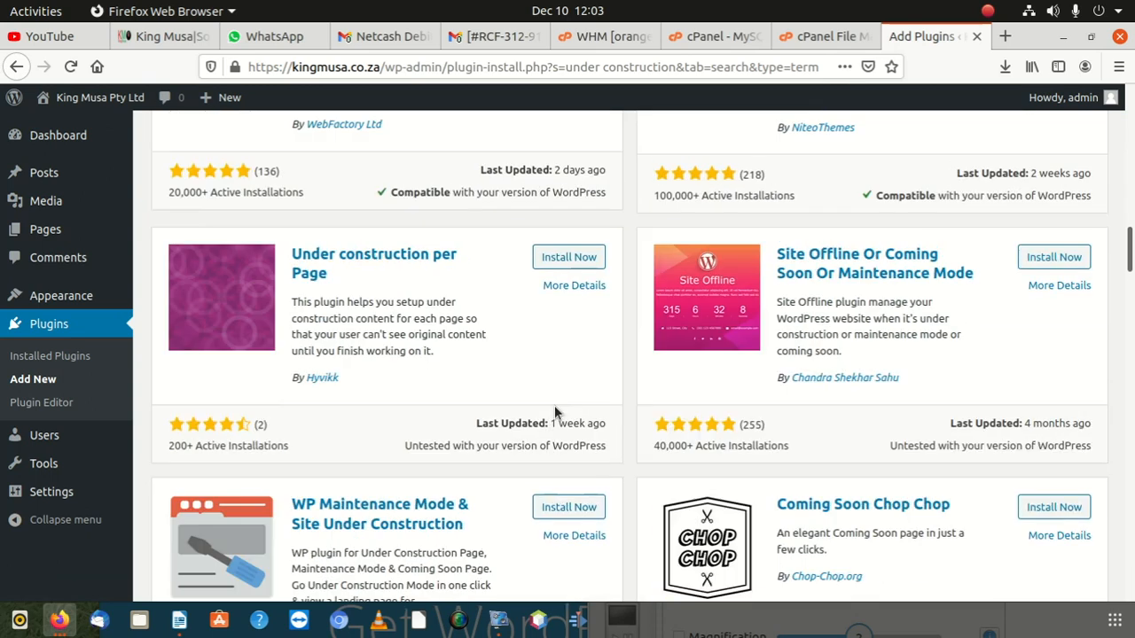
pyautogui.scroll(-10, 553, 411)
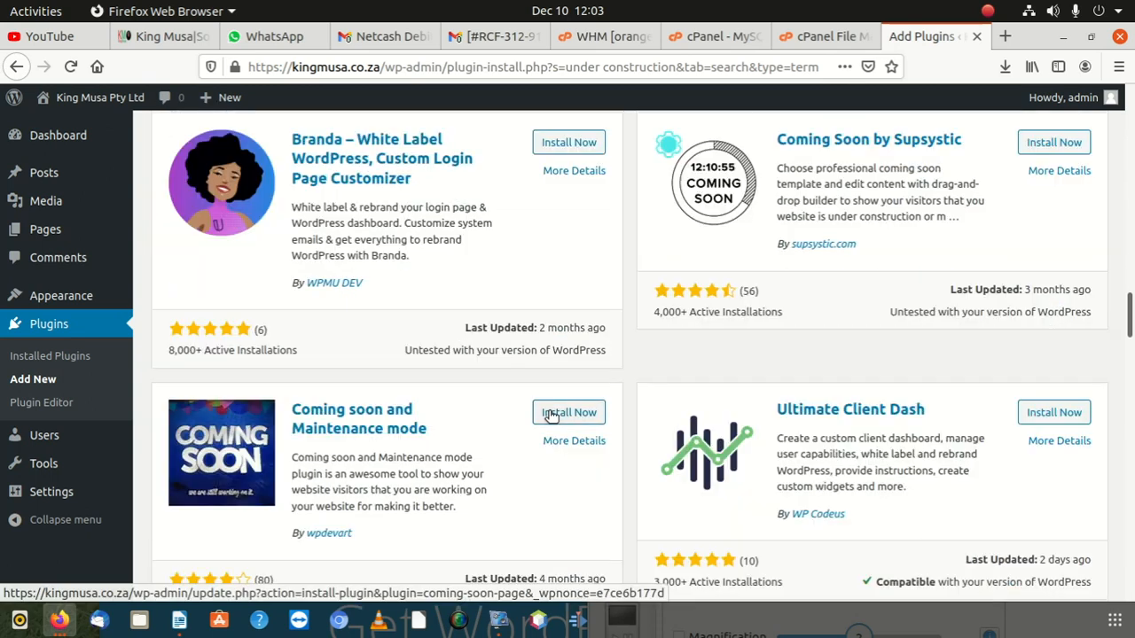
pyautogui.scroll(-13, 548, 409)
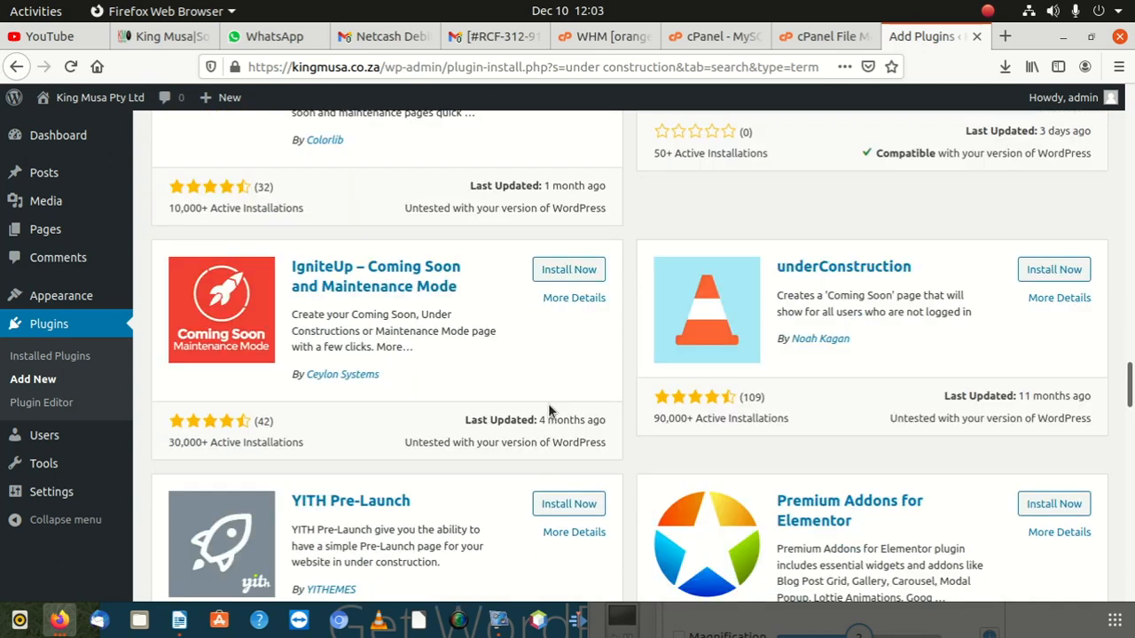
pyautogui.scroll(-16, 547, 412)
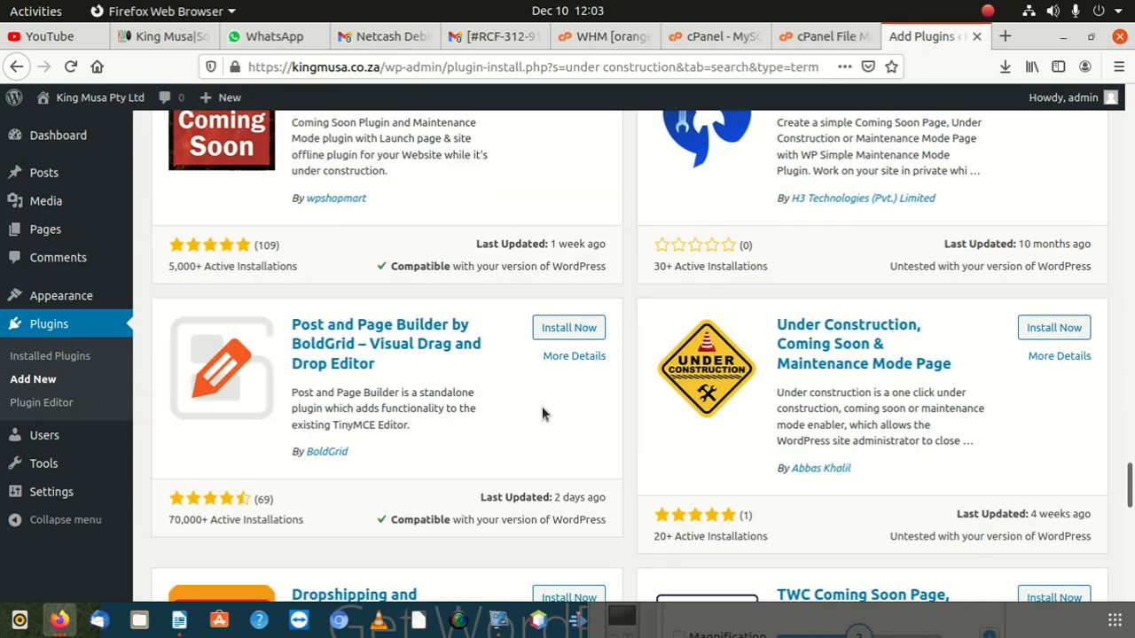
pyautogui.scroll(-12, 542, 411)
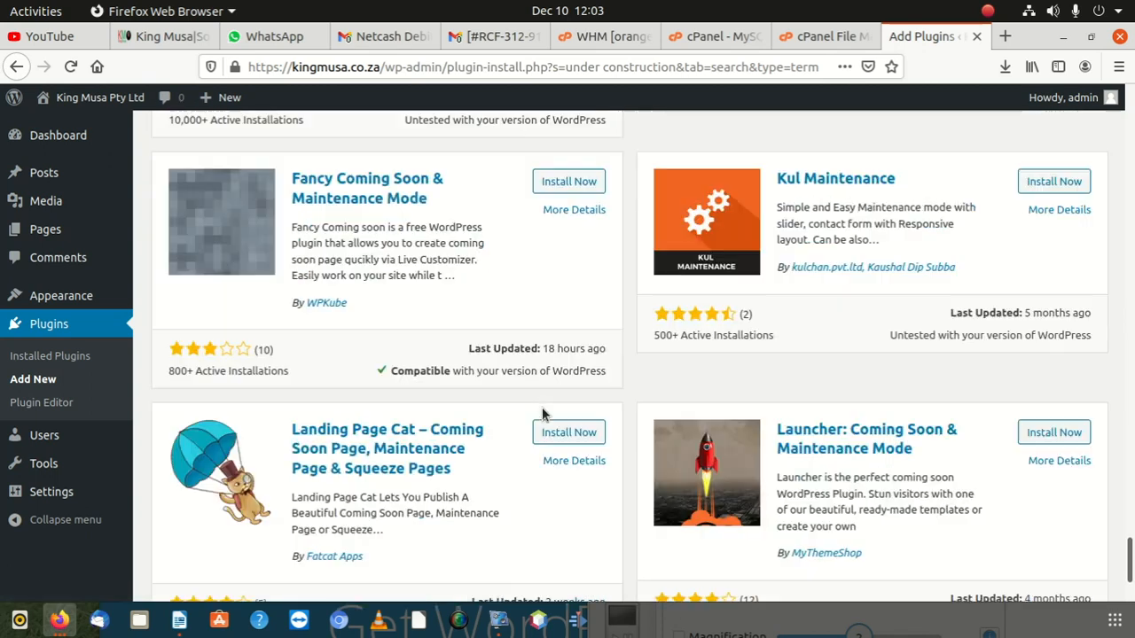
pyautogui.scroll(-1, 540, 407)
pyautogui.scroll(12, 540, 403)
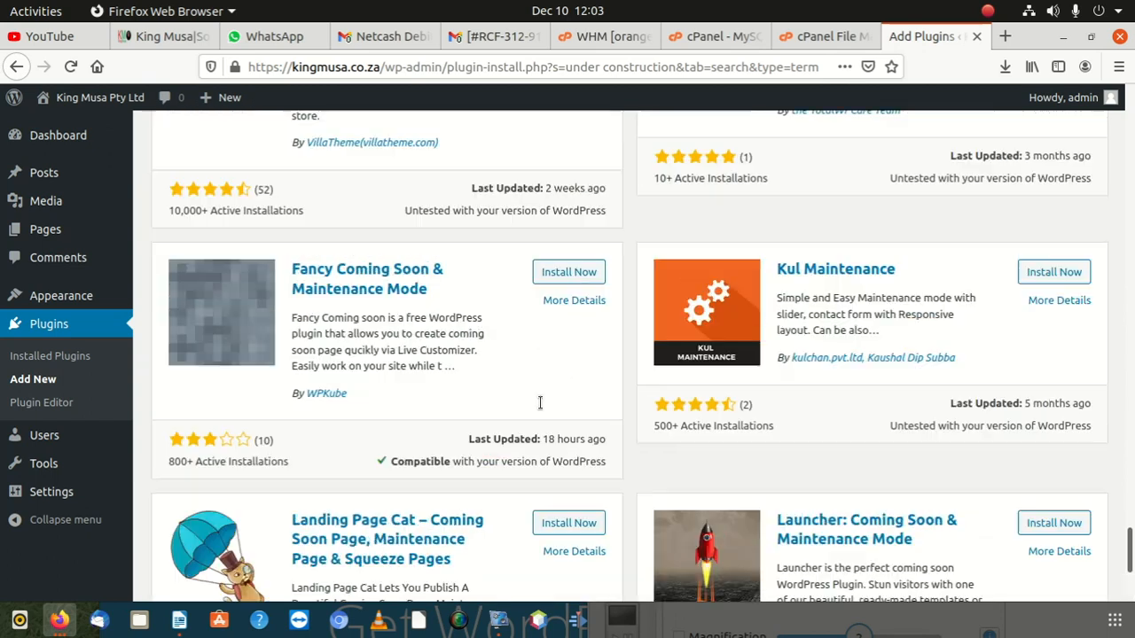
pyautogui.scroll(18, 540, 403)
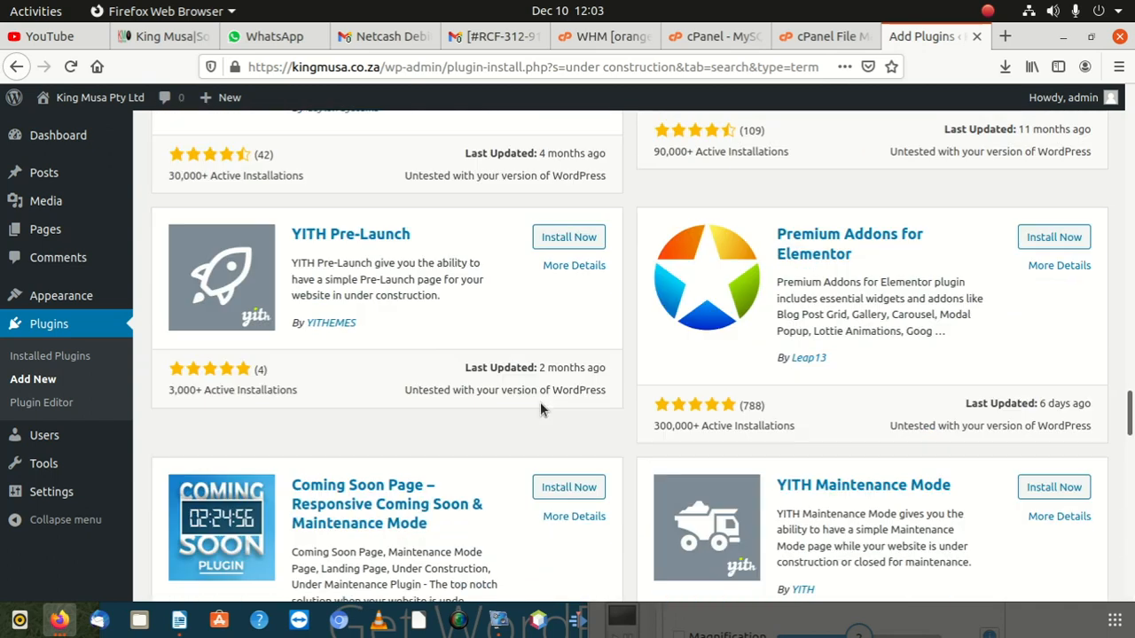
pyautogui.scroll(8, 540, 408)
pyautogui.scroll(-8, 540, 408)
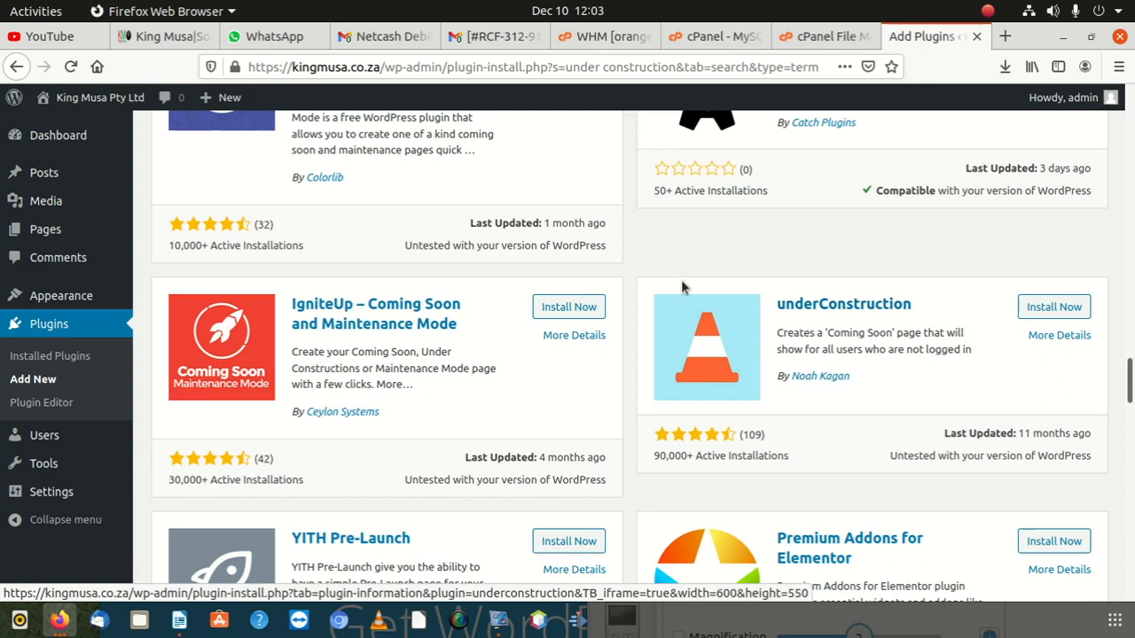
# Step: Install and activate the underConstruction plugin by Noah Kagan
pyautogui.click(1034, 306)
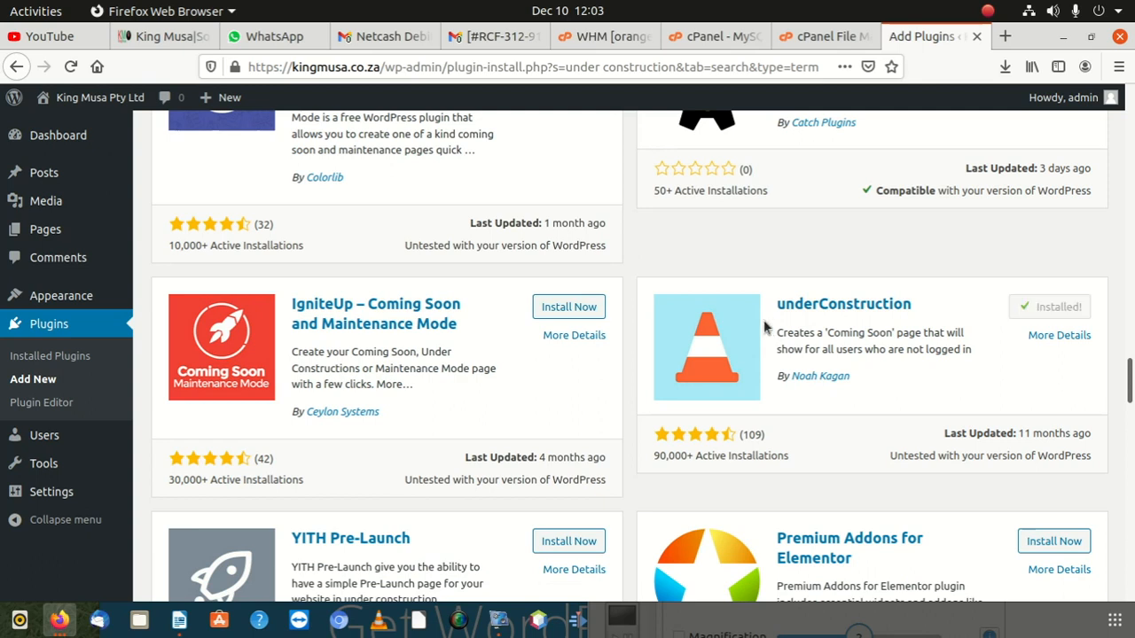
pyautogui.click(1056, 301)
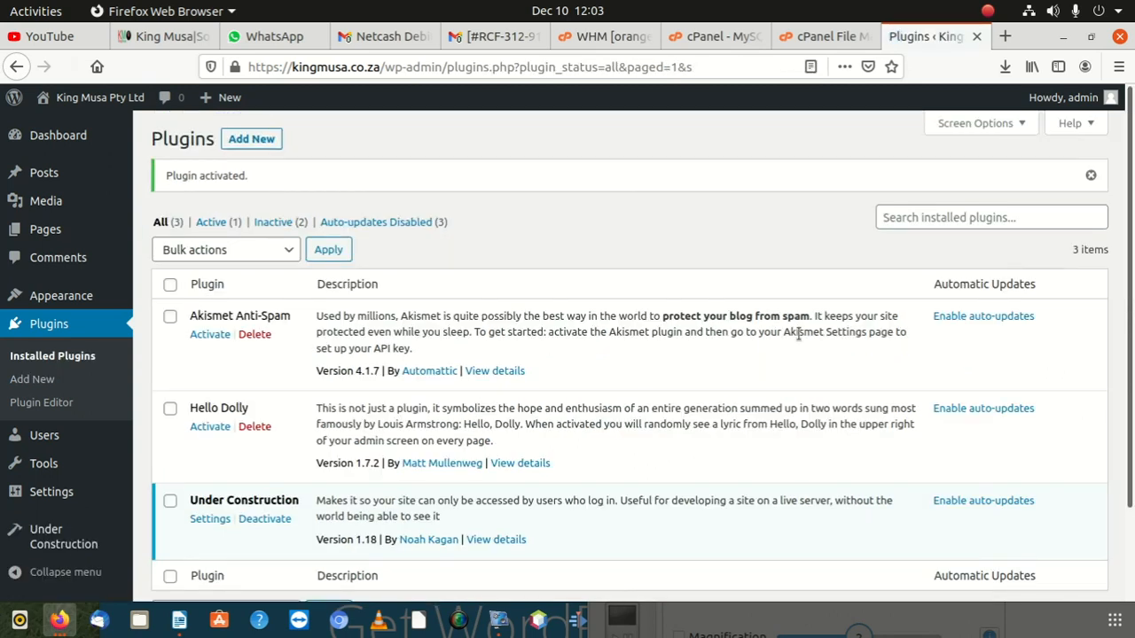
pyautogui.scroll(-3, 328, 335)
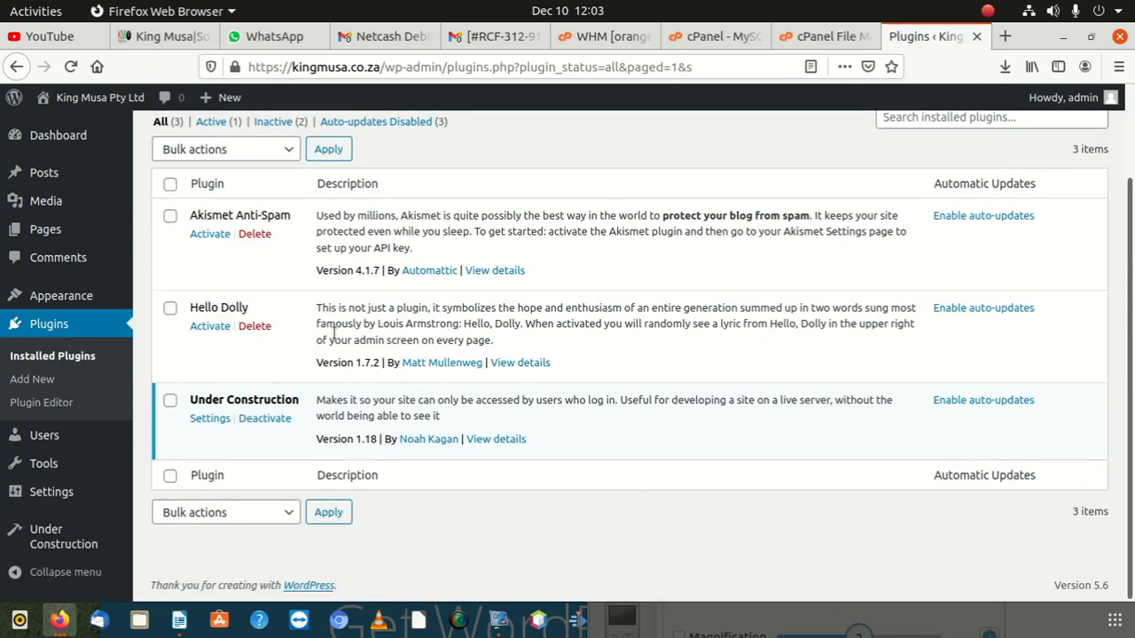
pyautogui.scroll(3, 333, 335)
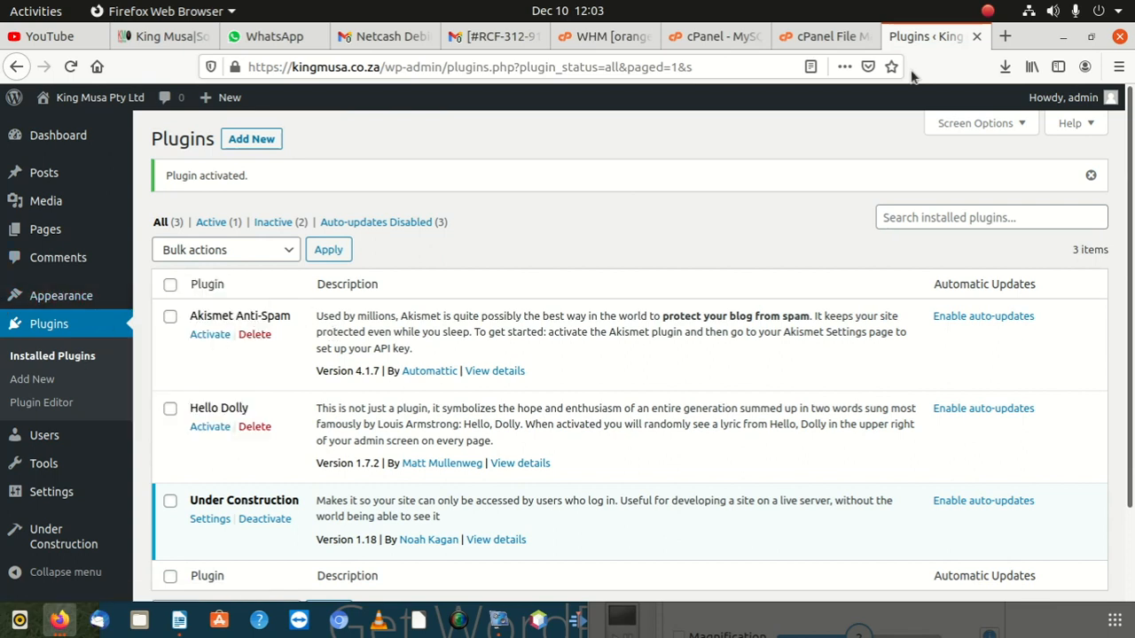
pyautogui.scroll(-1, 353, 331)
pyautogui.scroll(1, 284, 381)
pyautogui.click(1004, 36)
# Step: Load the live kingmusa.co.za site in a new tab and review its Hello world homepage
pyautogui.write('king')
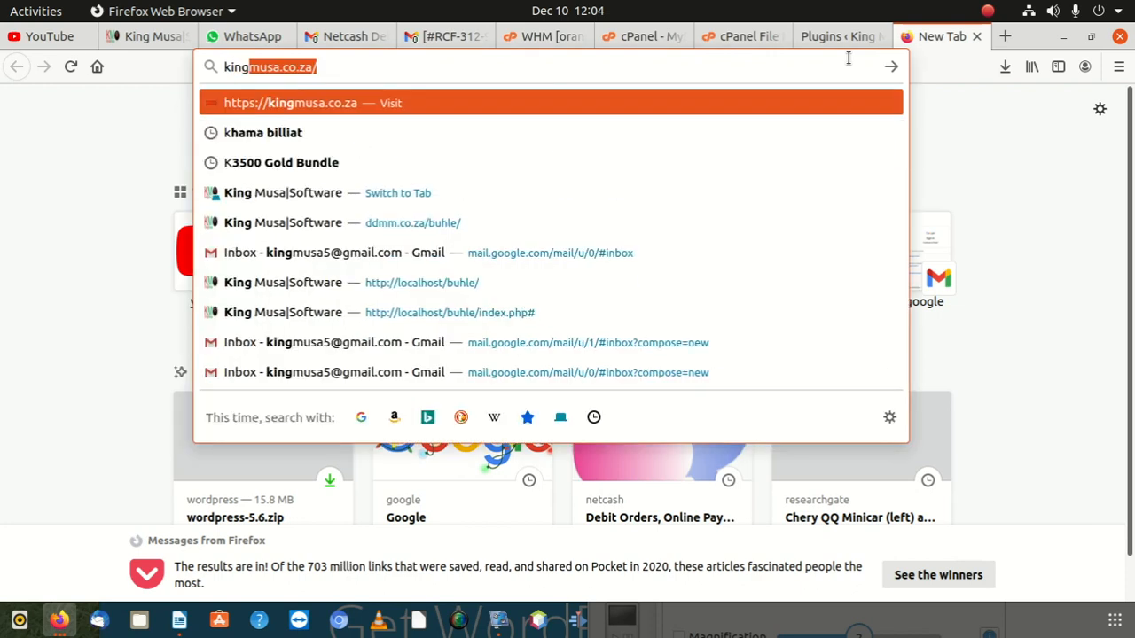
pyautogui.press('Return')
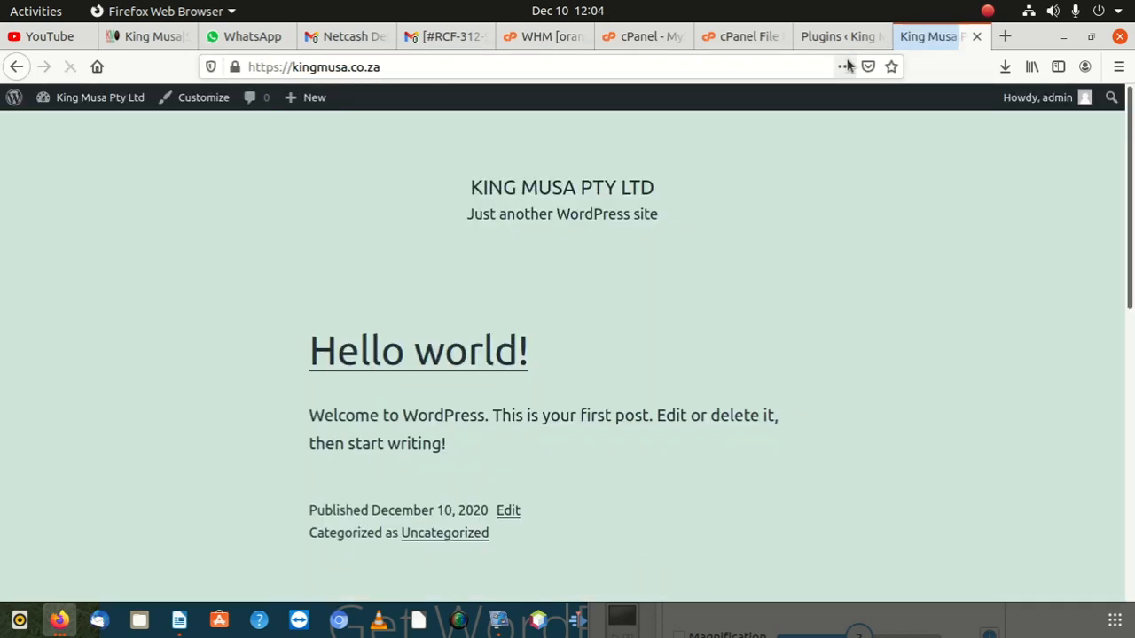
pyautogui.scroll(-3, 452, 359)
pyautogui.scroll(-4, 414, 466)
pyautogui.scroll(7, 417, 499)
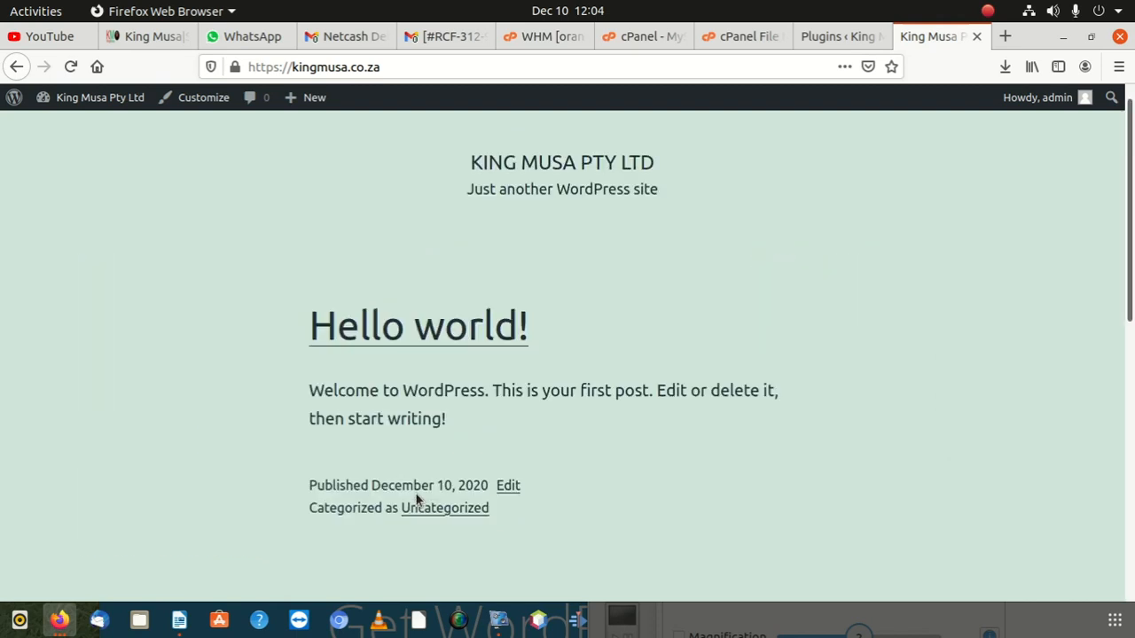
pyautogui.scroll(-7, 417, 567)
pyautogui.scroll(7, 412, 583)
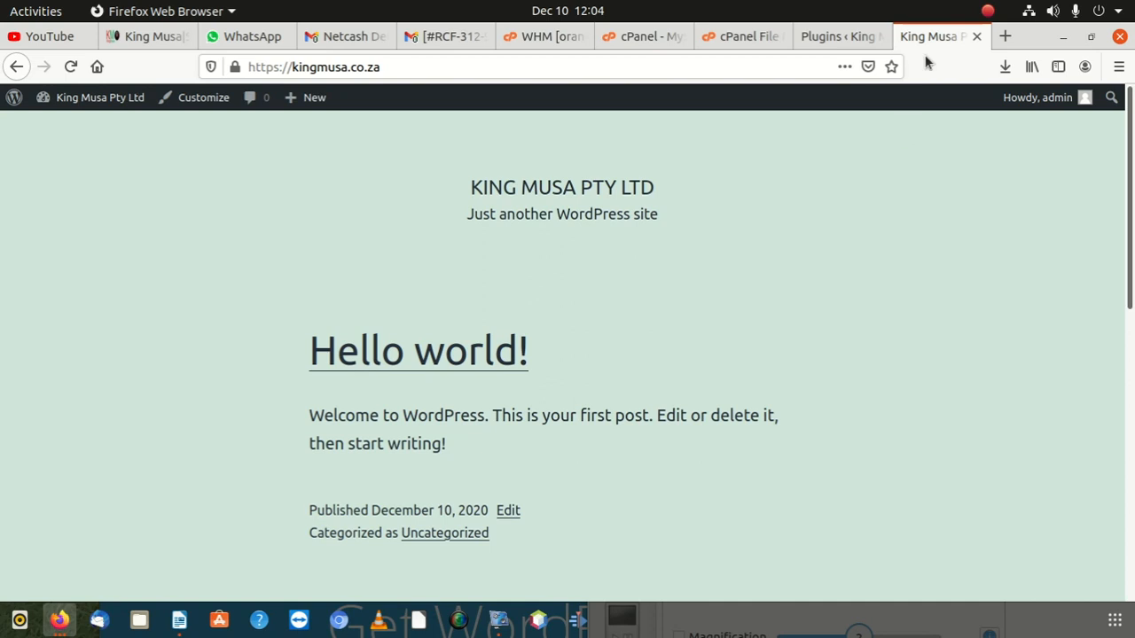
pyautogui.click(866, 37)
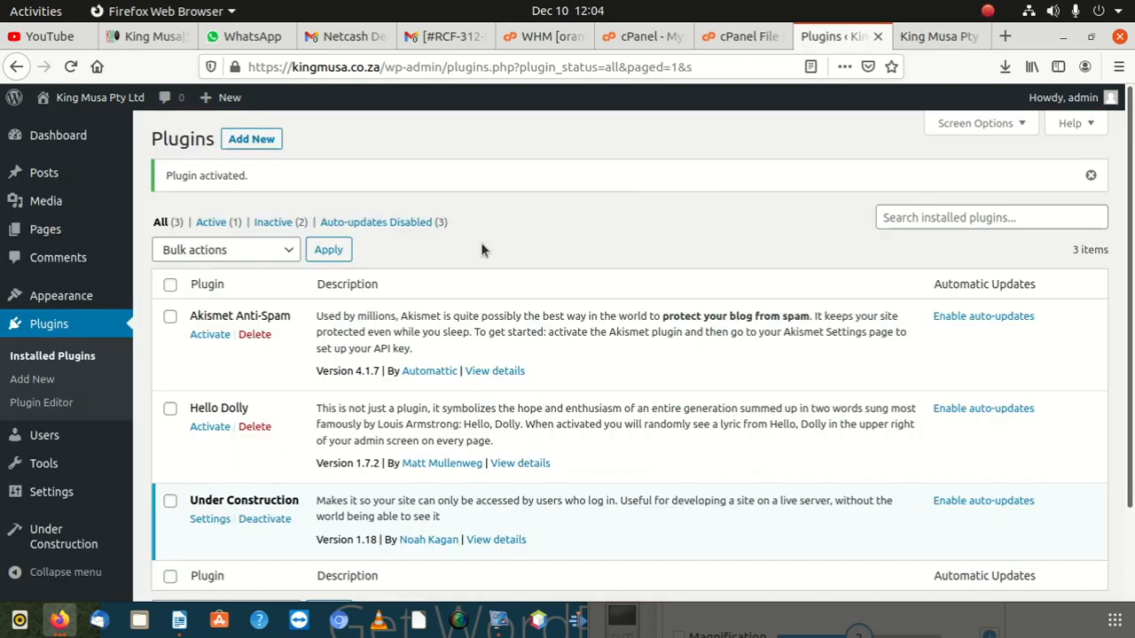
# Step: Open the Under Construction plugin's settings page
pyautogui.scroll(-2, 226, 370)
pyautogui.click(212, 418)
pyautogui.scroll(-3, 340, 358)
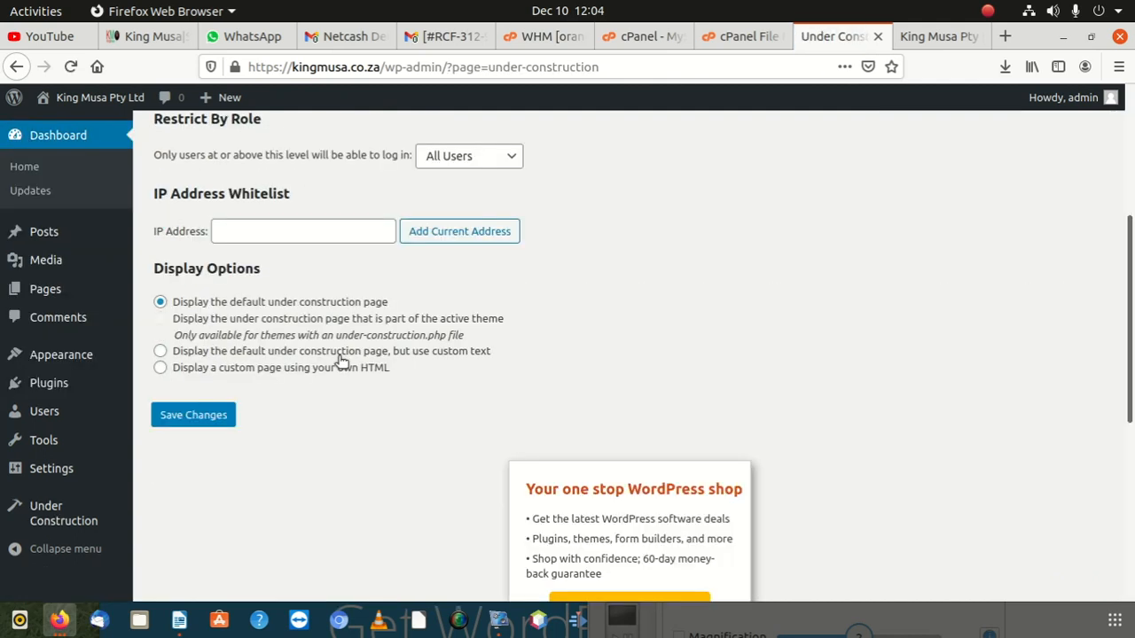
pyautogui.scroll(3, 310, 342)
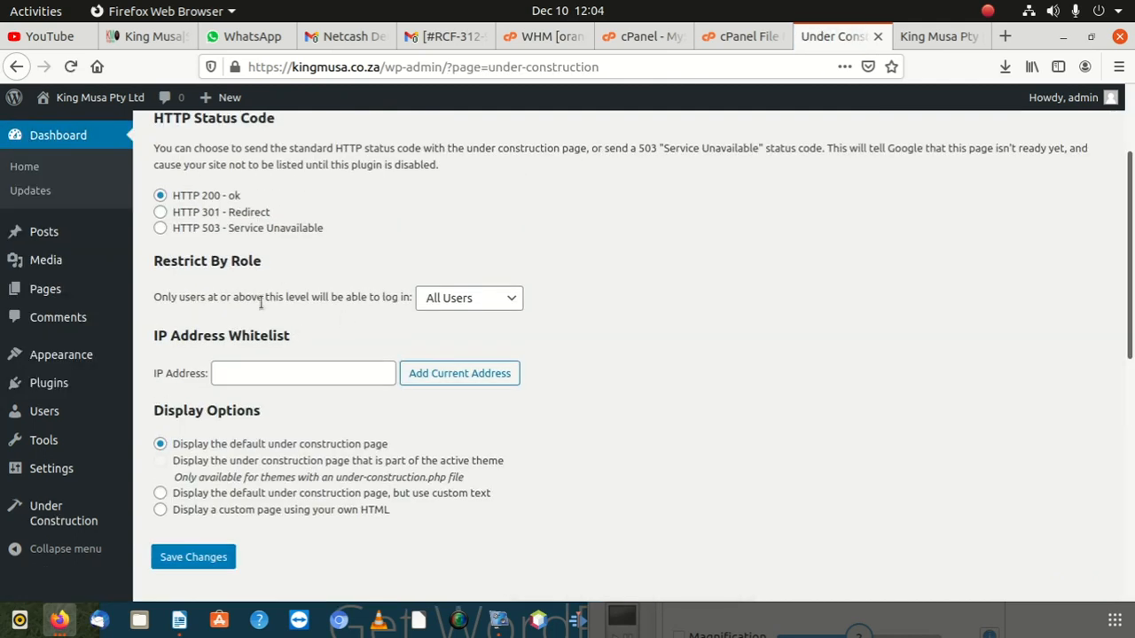
pyautogui.scroll(2, 283, 361)
pyautogui.scroll(-1, 202, 411)
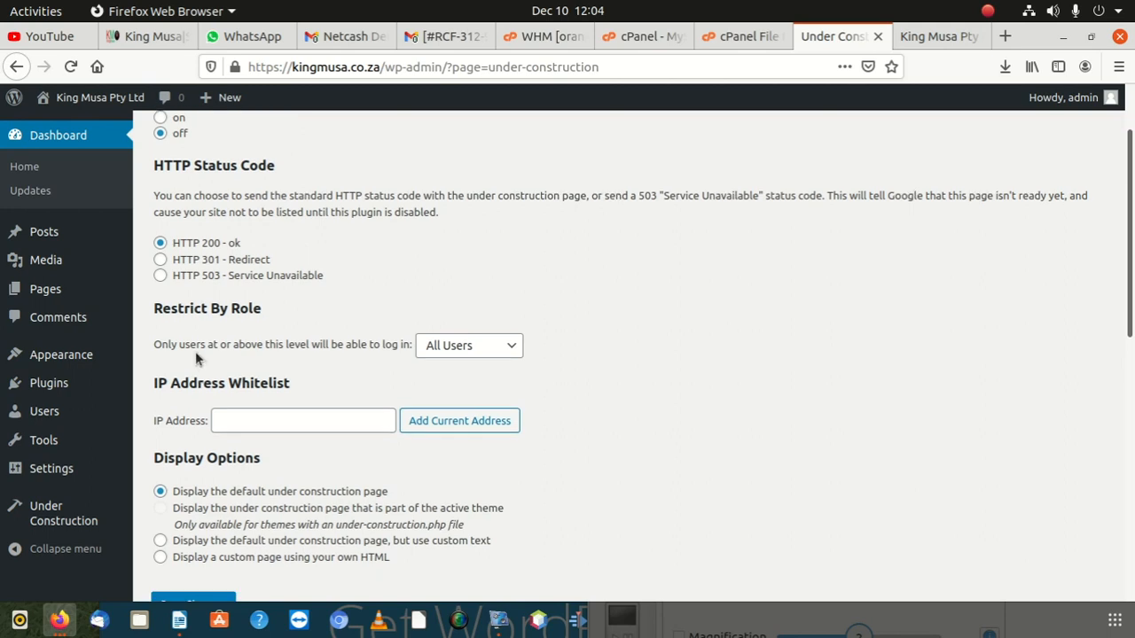
pyautogui.scroll(2, 195, 351)
# Step: Switch Under Construction mode on, save, and return to the live site tab
pyautogui.click(162, 213)
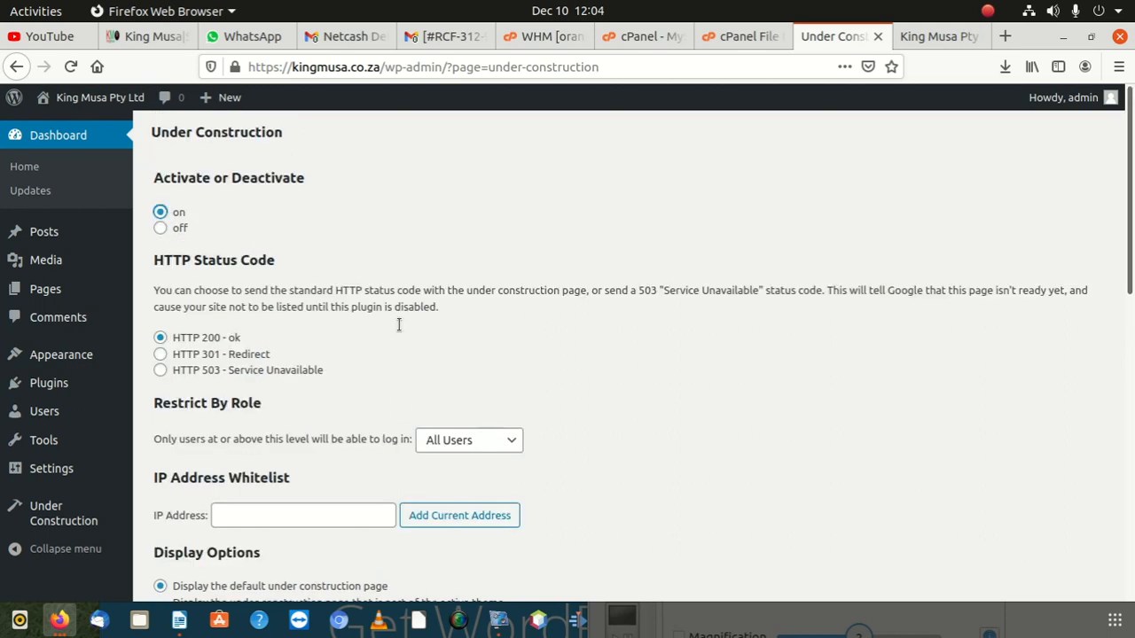
pyautogui.scroll(-12, 404, 351)
pyautogui.scroll(4, 218, 273)
pyautogui.click(191, 269)
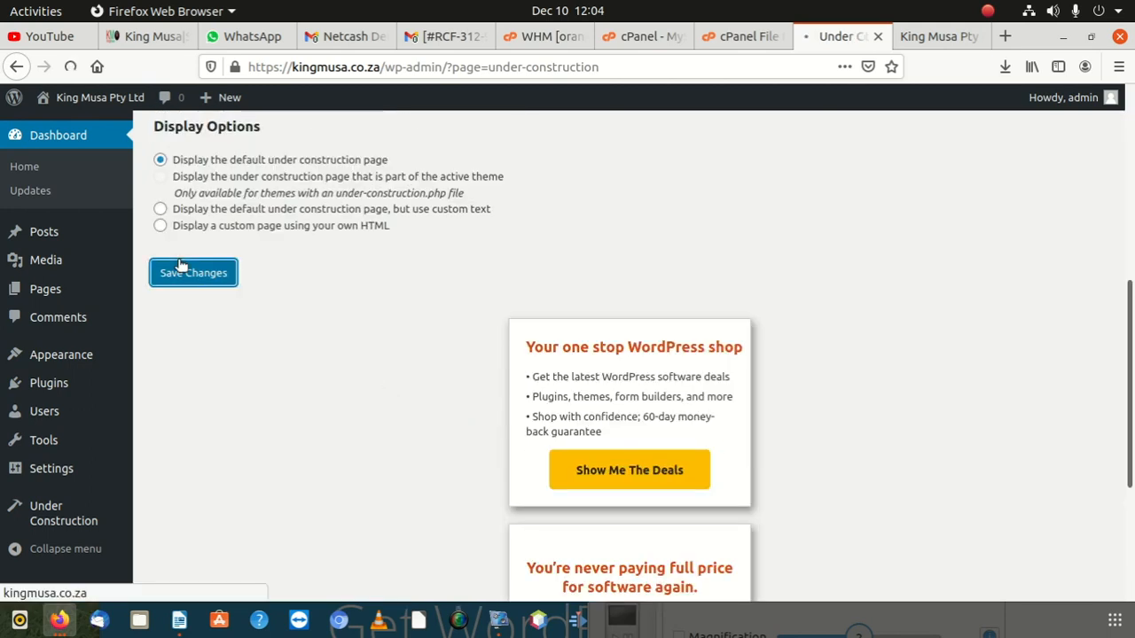
pyautogui.click(913, 45)
pyautogui.click(819, 69)
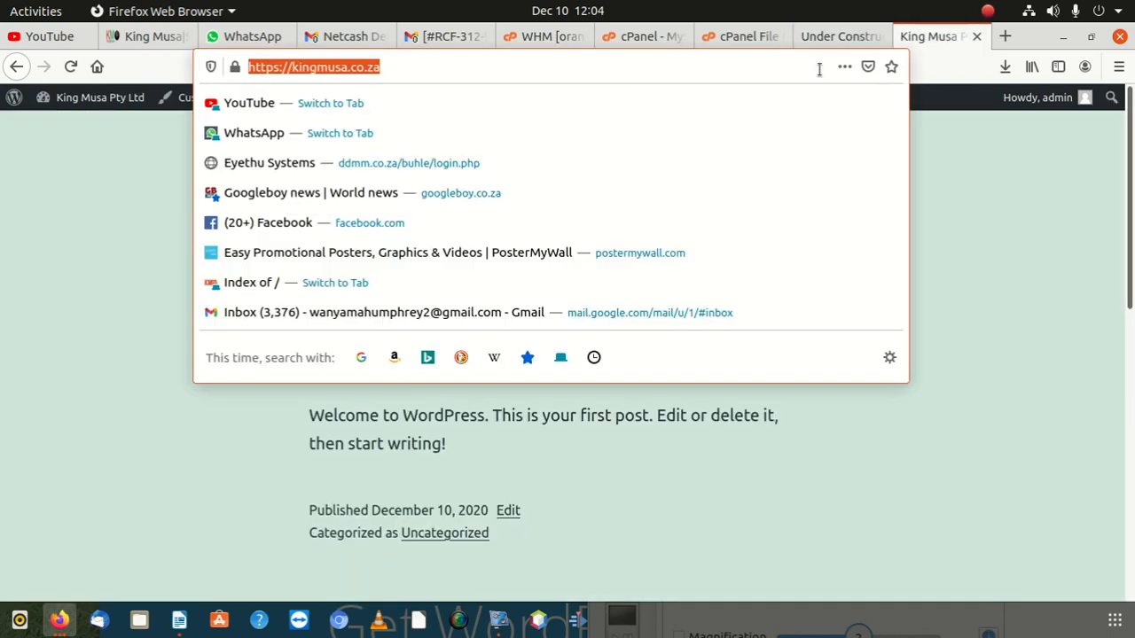
# Step: Reload the live site and save the Under Construction settings again
pyautogui.press('Return')
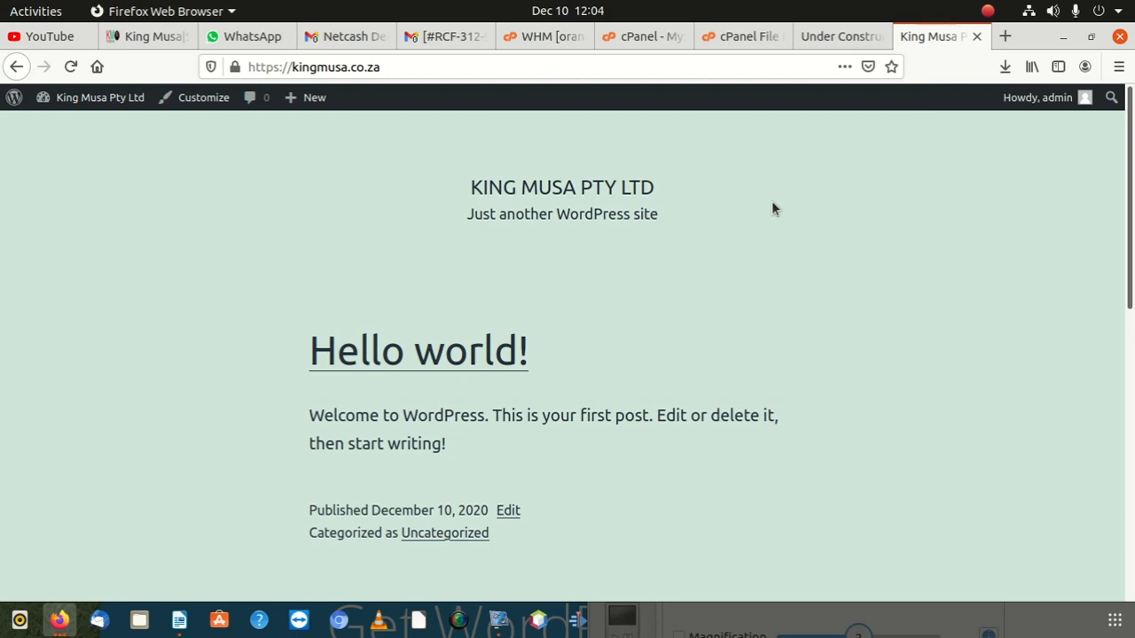
pyautogui.click(625, 71)
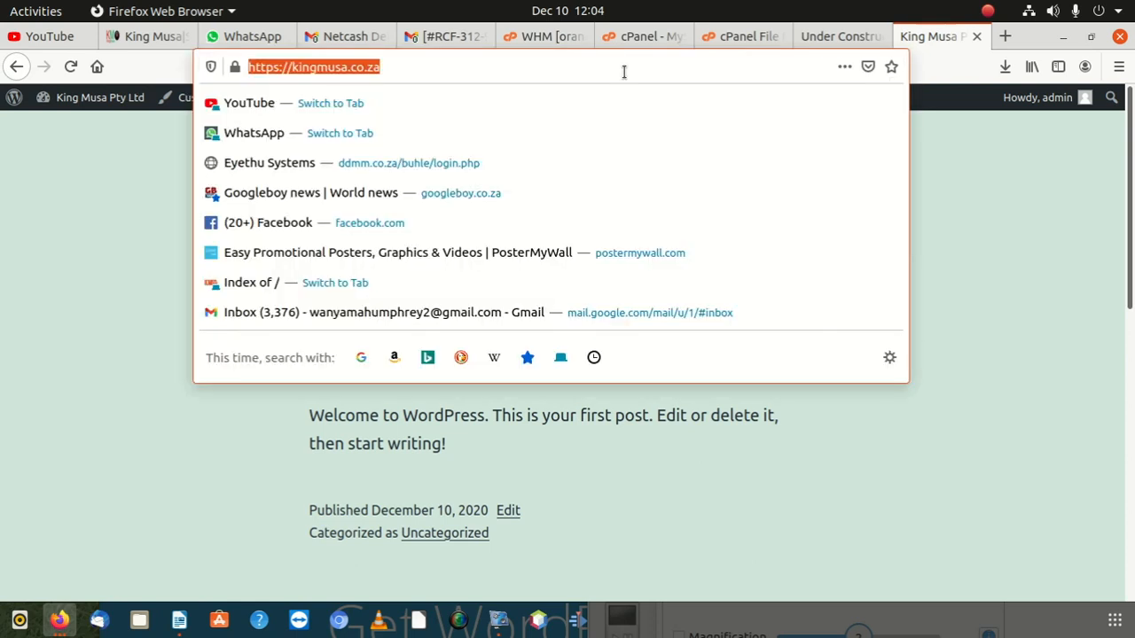
pyautogui.click(856, 40)
pyautogui.scroll(-2, 429, 532)
pyautogui.scroll(-5, 367, 474)
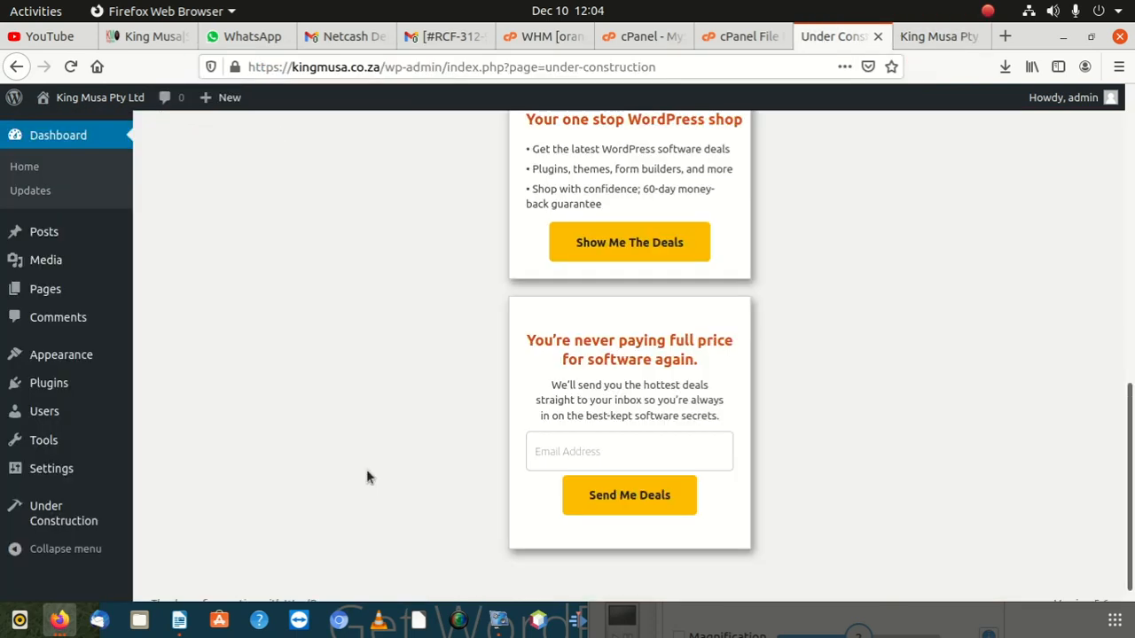
pyautogui.scroll(2, 362, 470)
pyautogui.click(219, 266)
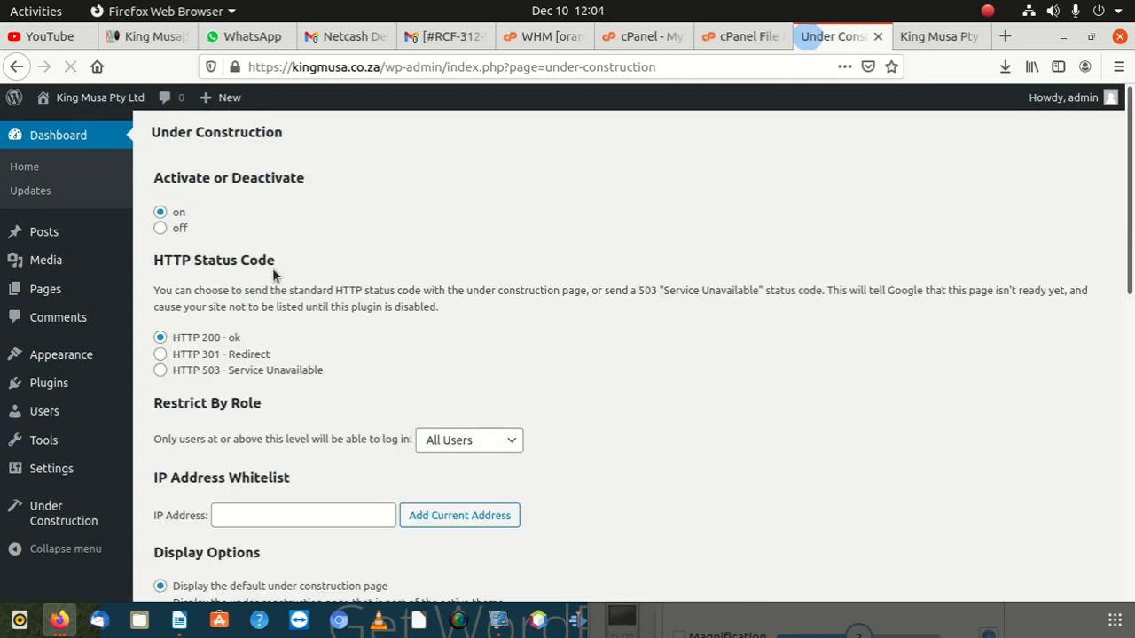
# Step: Reload kingmusa.co.za, copy its address, and launch Chromium
pyautogui.click(931, 31)
pyautogui.click(389, 67)
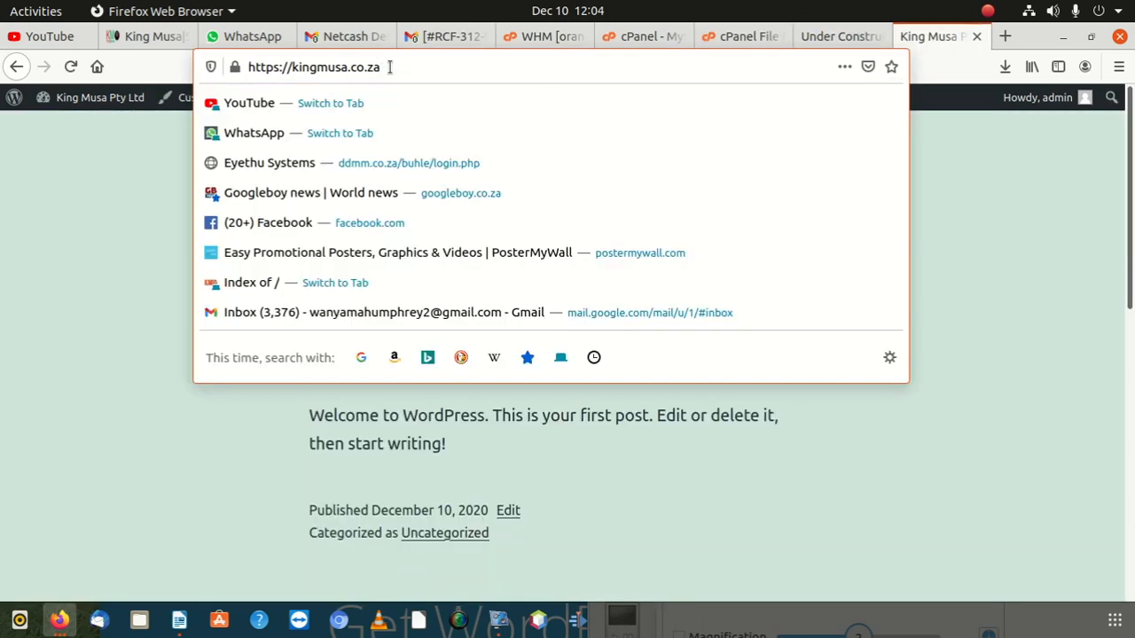
pyautogui.hotkey('ctrl', 'a')
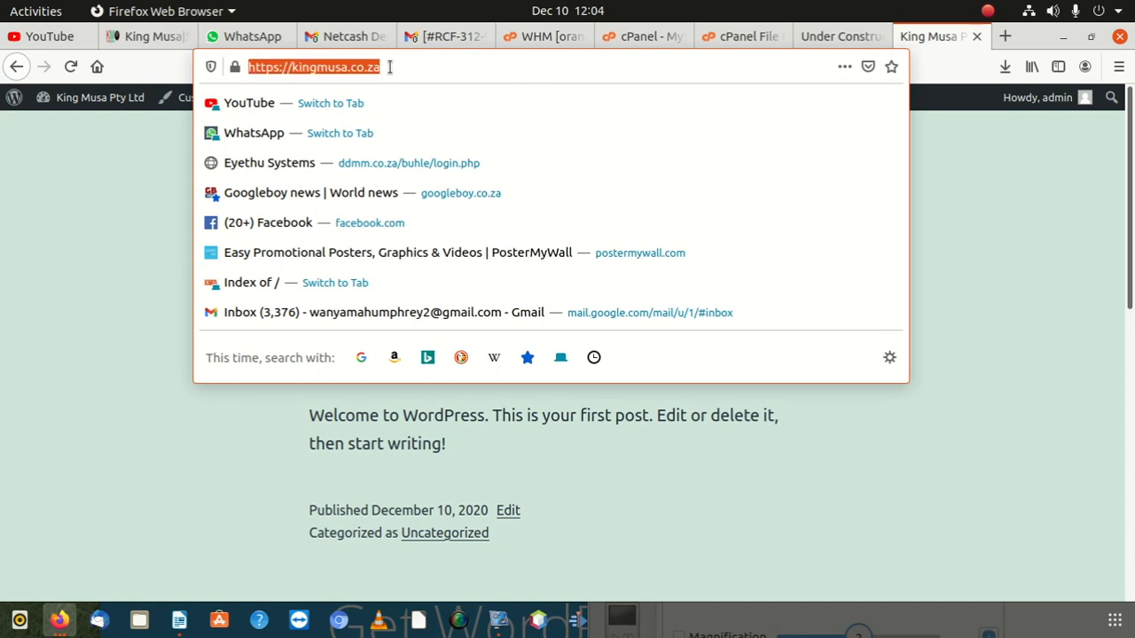
pyautogui.press('Return')
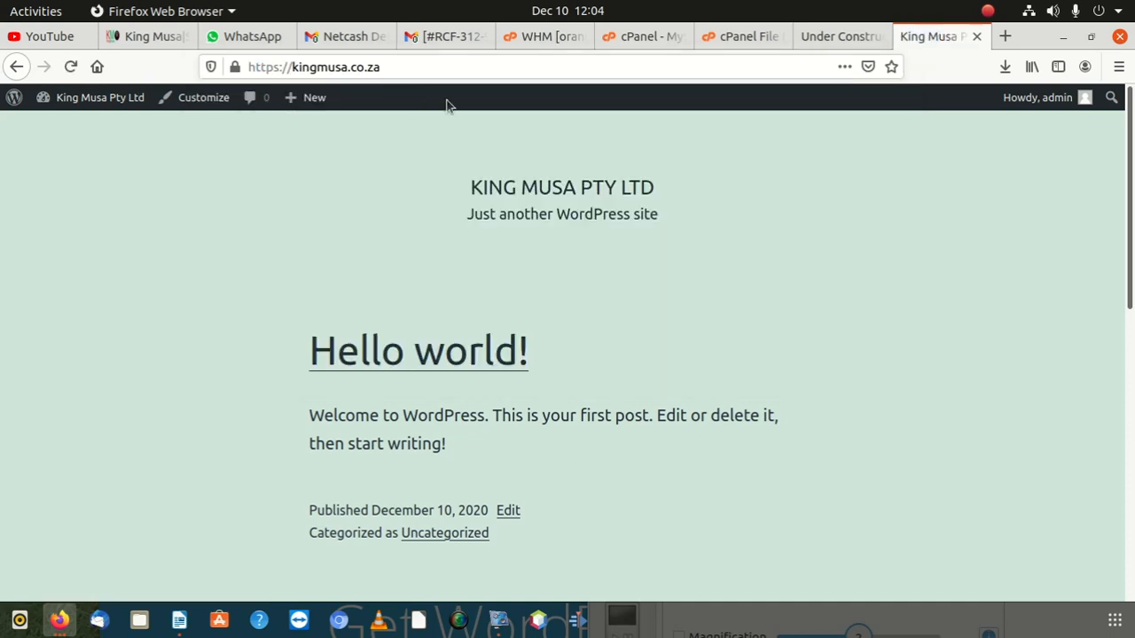
pyautogui.click(376, 74)
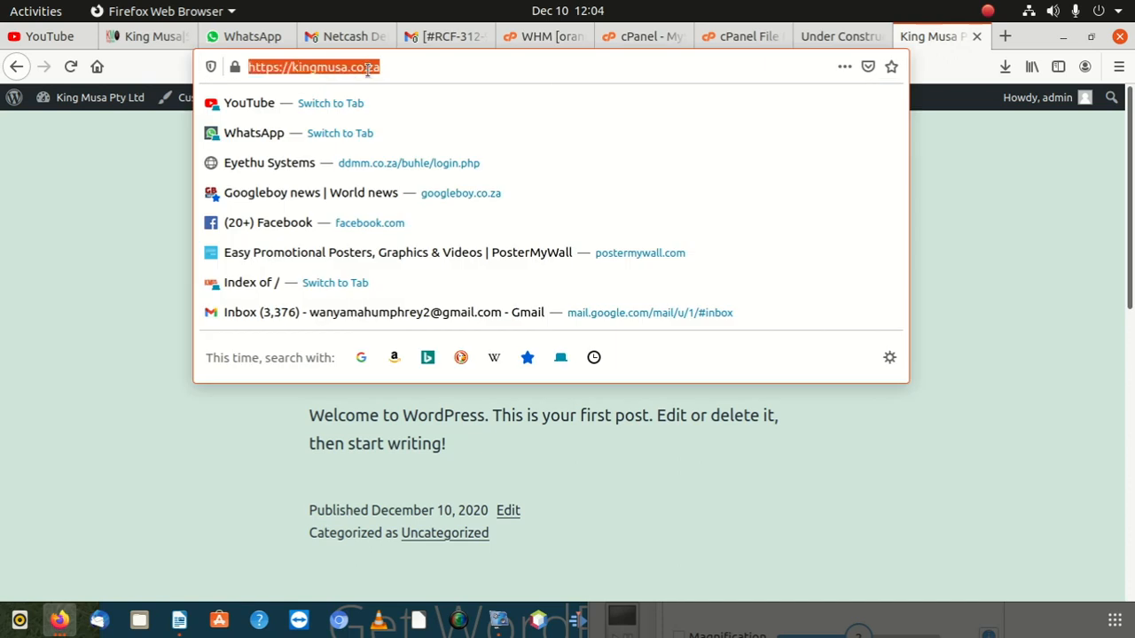
pyautogui.rightClick(373, 73)
pyautogui.click(406, 125)
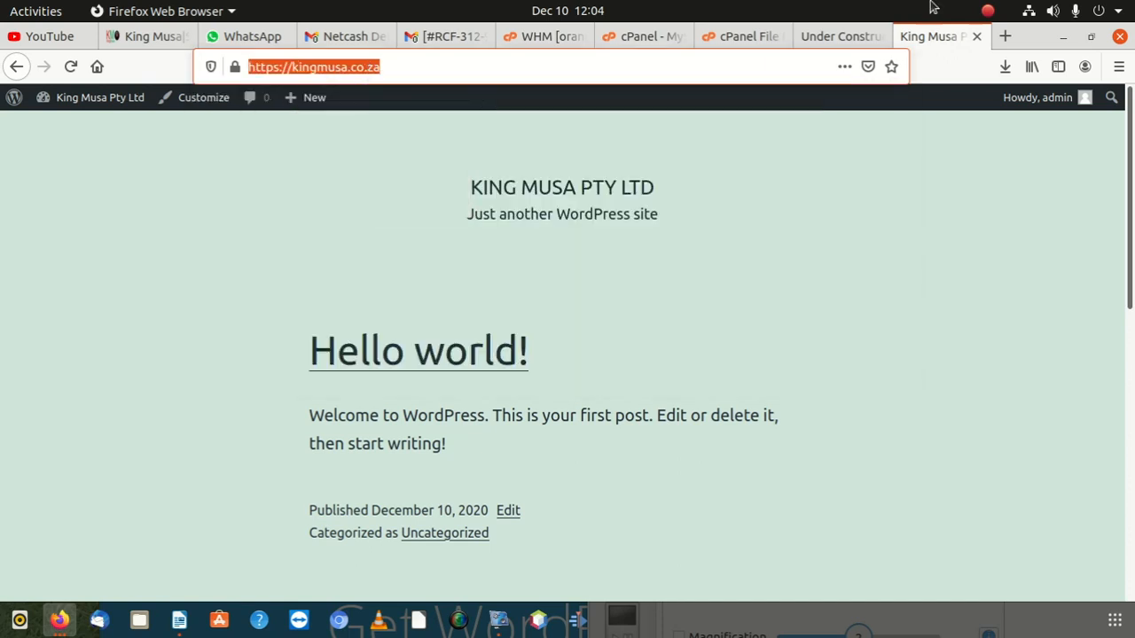
pyautogui.doubleClick(1043, 36)
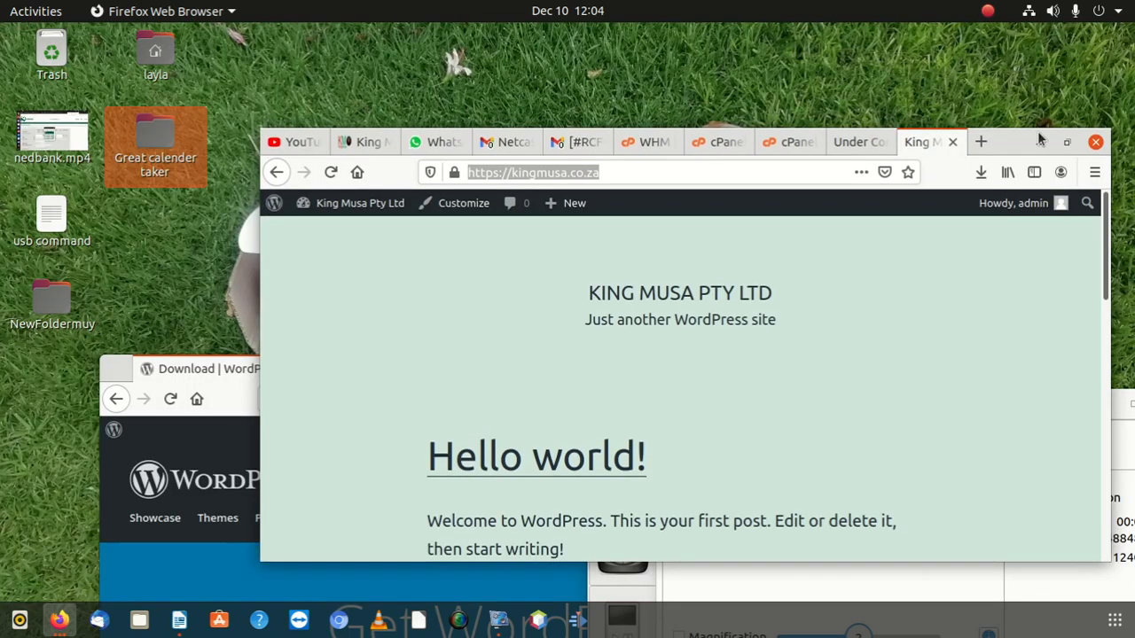
pyautogui.click(339, 620)
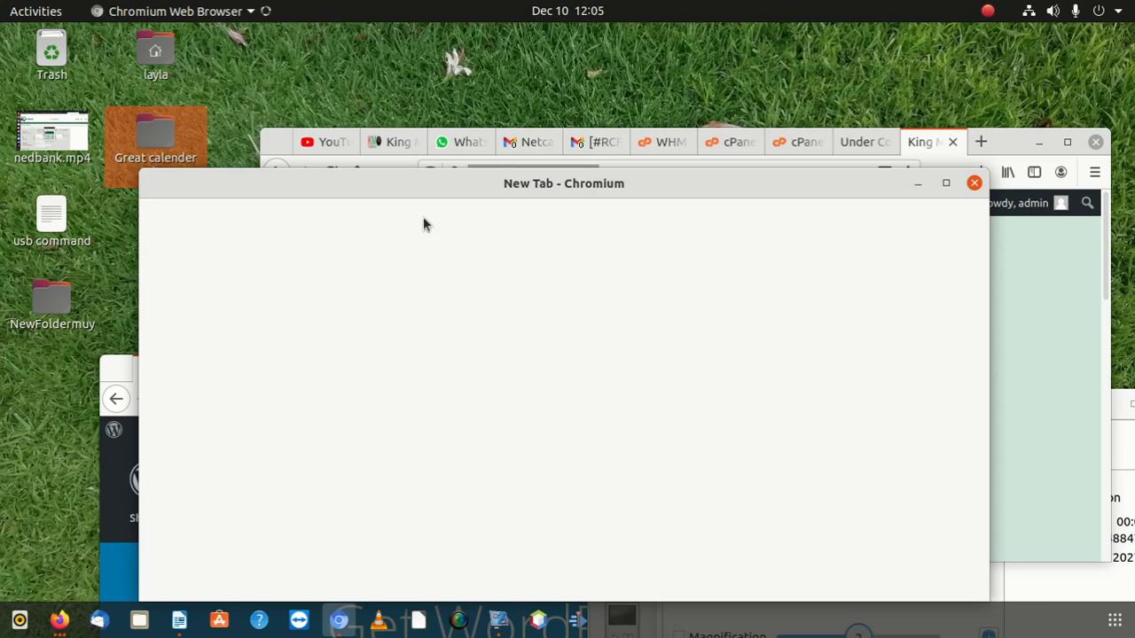
# Step: Open kingmusa.co.za in a maximised Chromium window to see the 'coming soon' page
pyautogui.moveTo(453, 181); pyautogui.dragTo(433, 135)
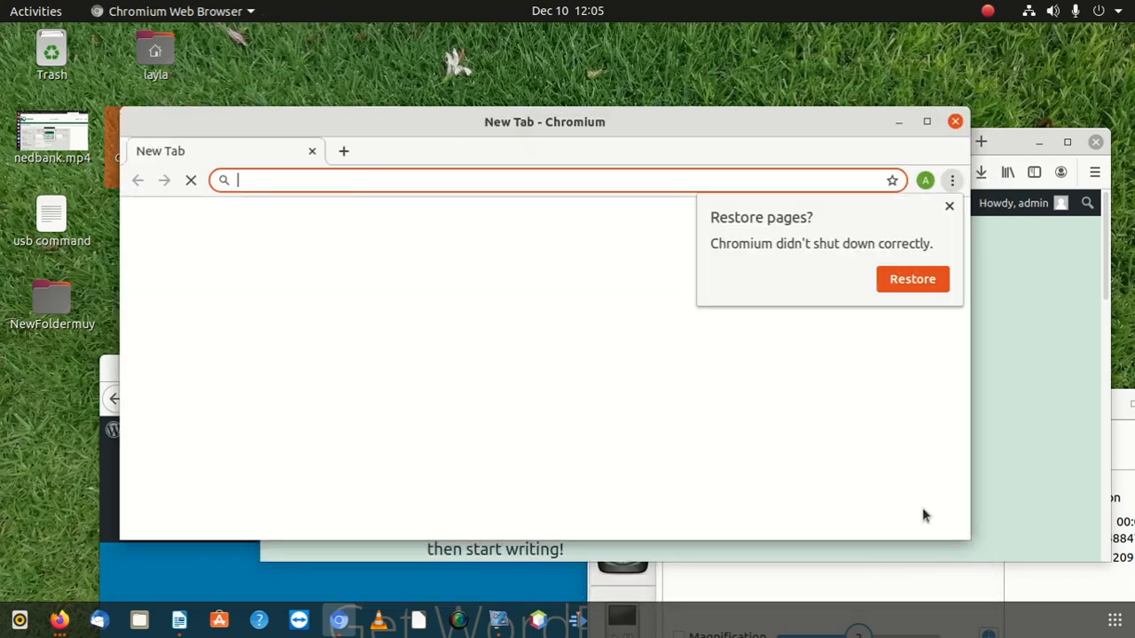
pyautogui.click(1119, 413)
pyautogui.moveTo(1051, 418); pyautogui.dragTo(1013, 486)
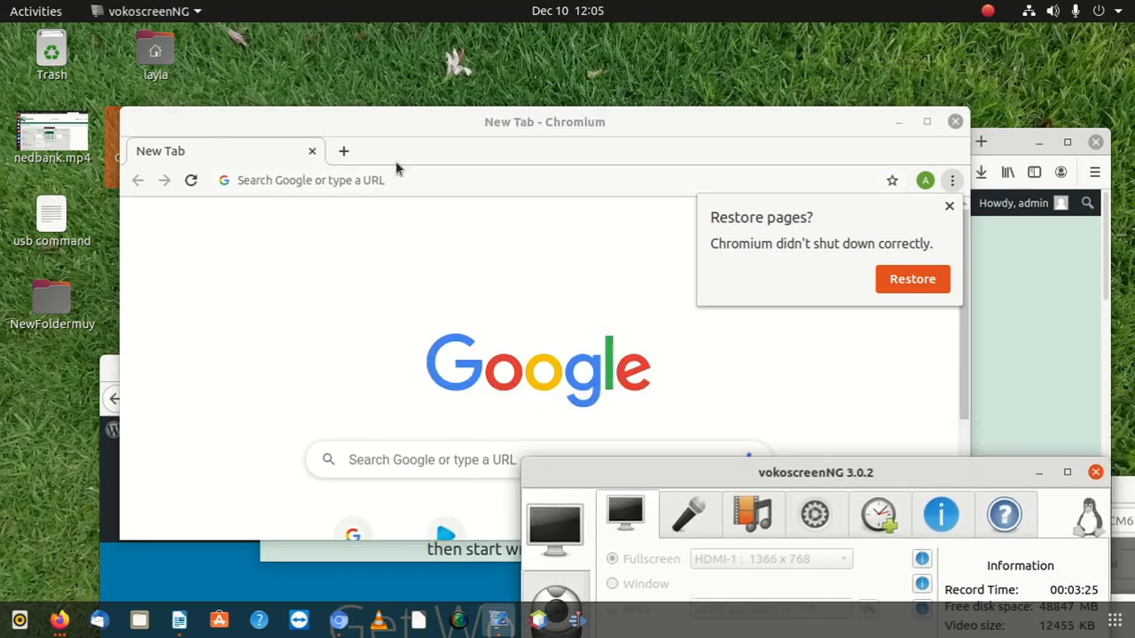
pyautogui.click(337, 173)
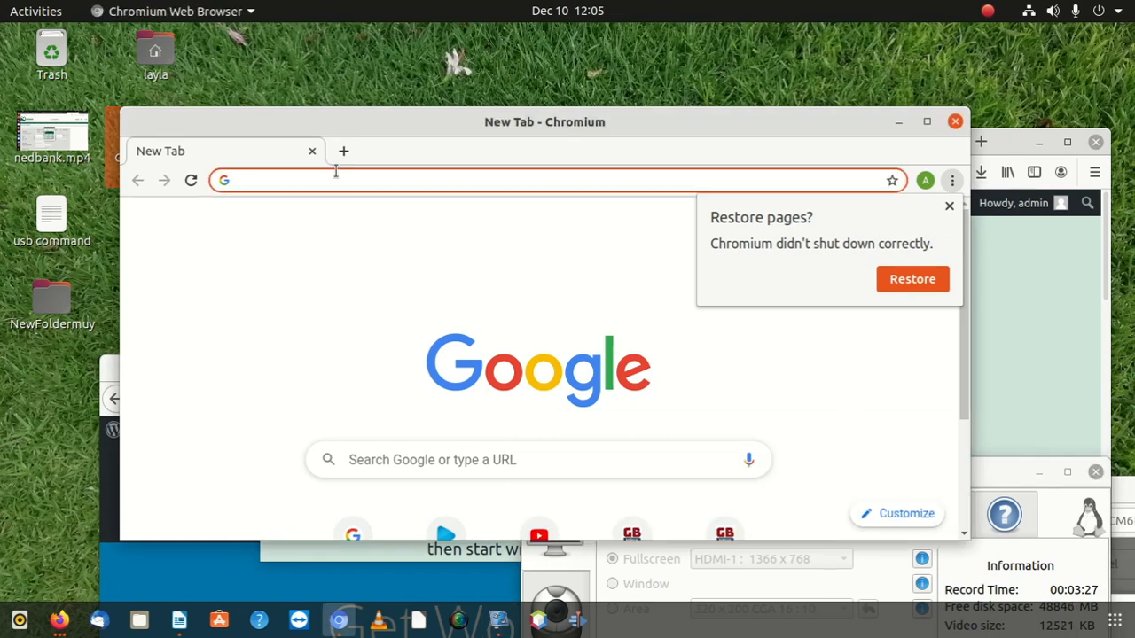
pyautogui.write('kingmu')
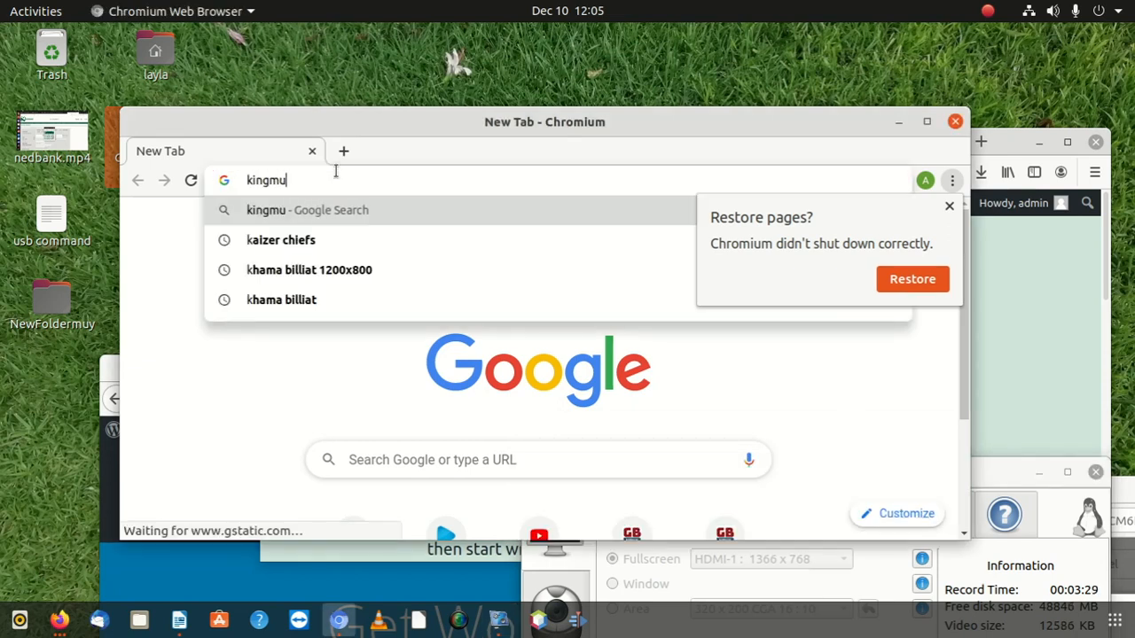
pyautogui.write('sa')
pyautogui.write('.')
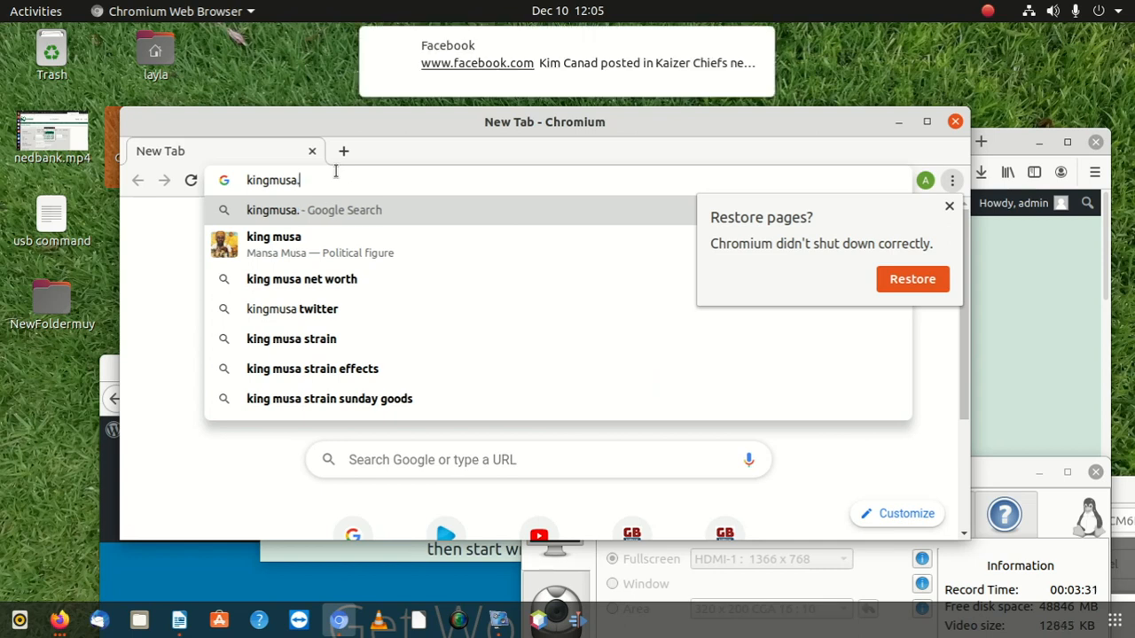
pyautogui.write('co.za')
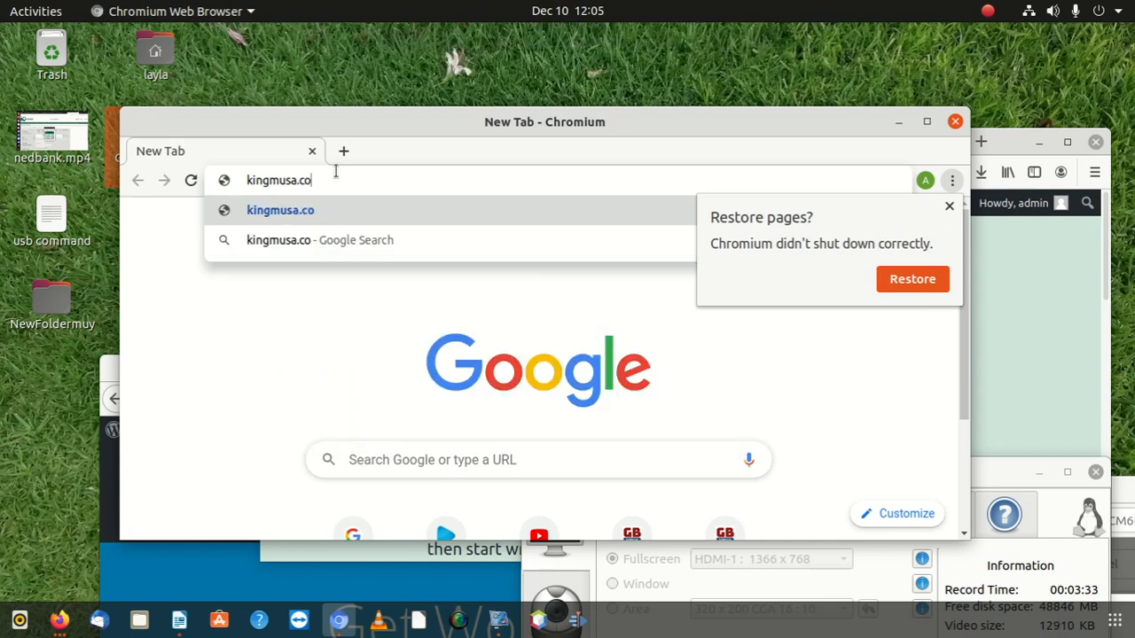
pyautogui.press('Return')
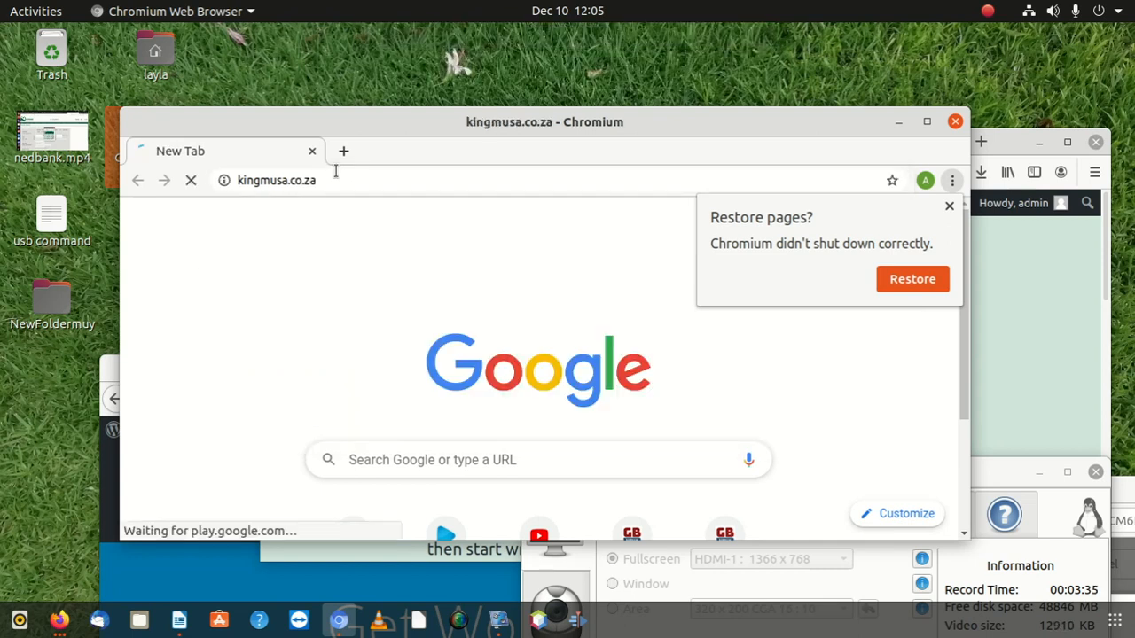
pyautogui.doubleClick(498, 127)
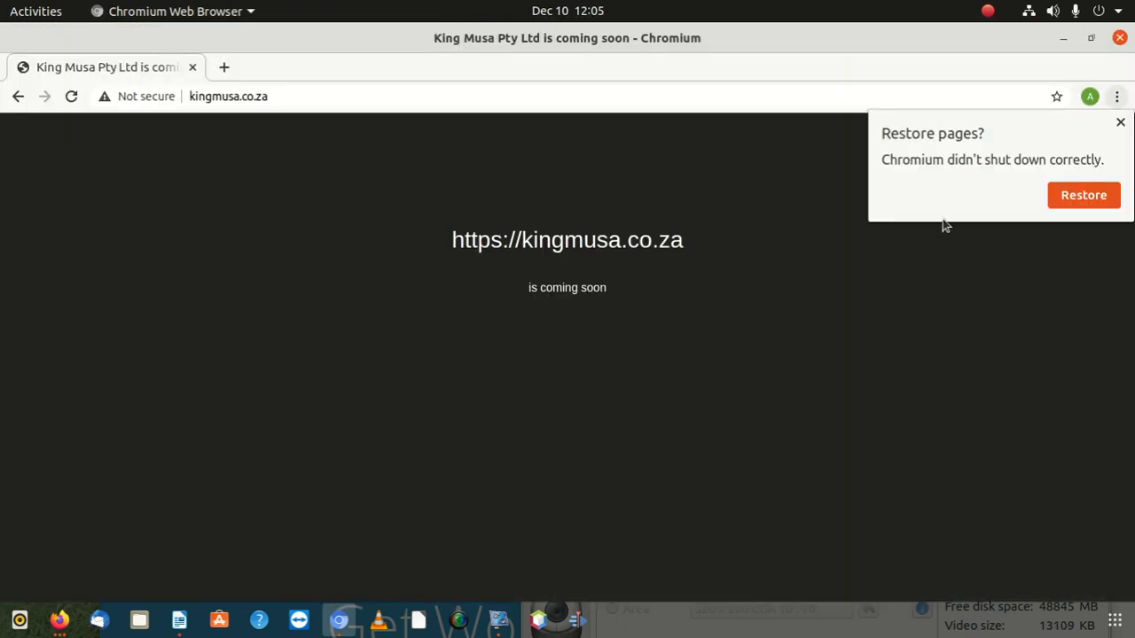
pyautogui.click(1119, 123)
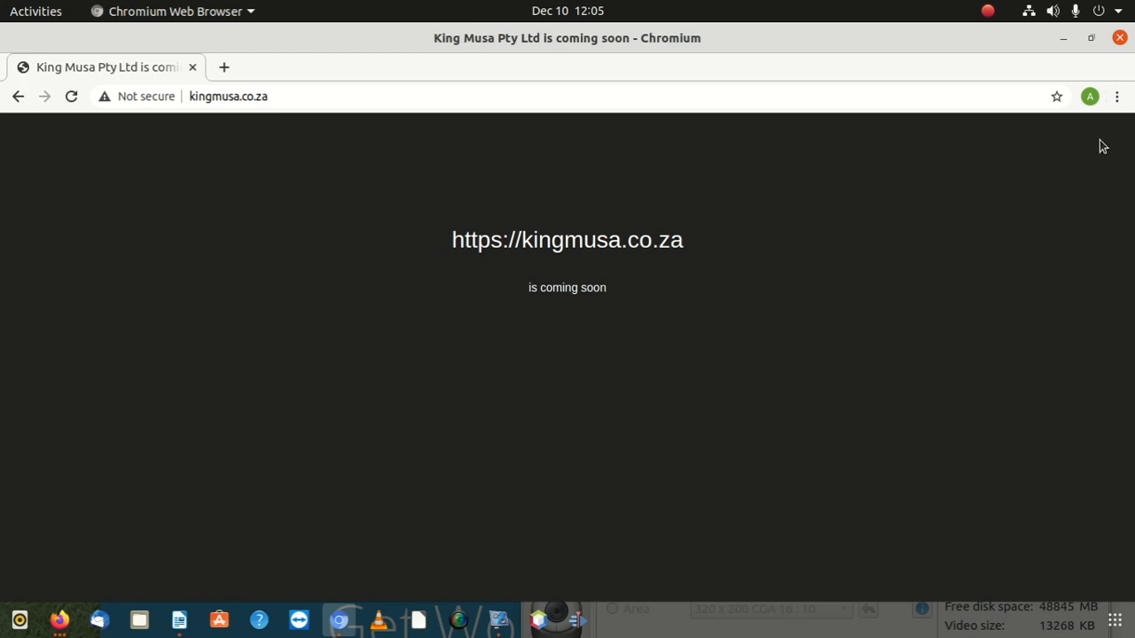
# Step: Shrink Chromium and bring Firefox's Under Construction settings tab forward
pyautogui.moveTo(559, 89); pyautogui.dragTo(379, 183)
pyautogui.click(1009, 144)
pyautogui.moveTo(1008, 144); pyautogui.dragTo(814, 39)
pyautogui.click(810, 36)
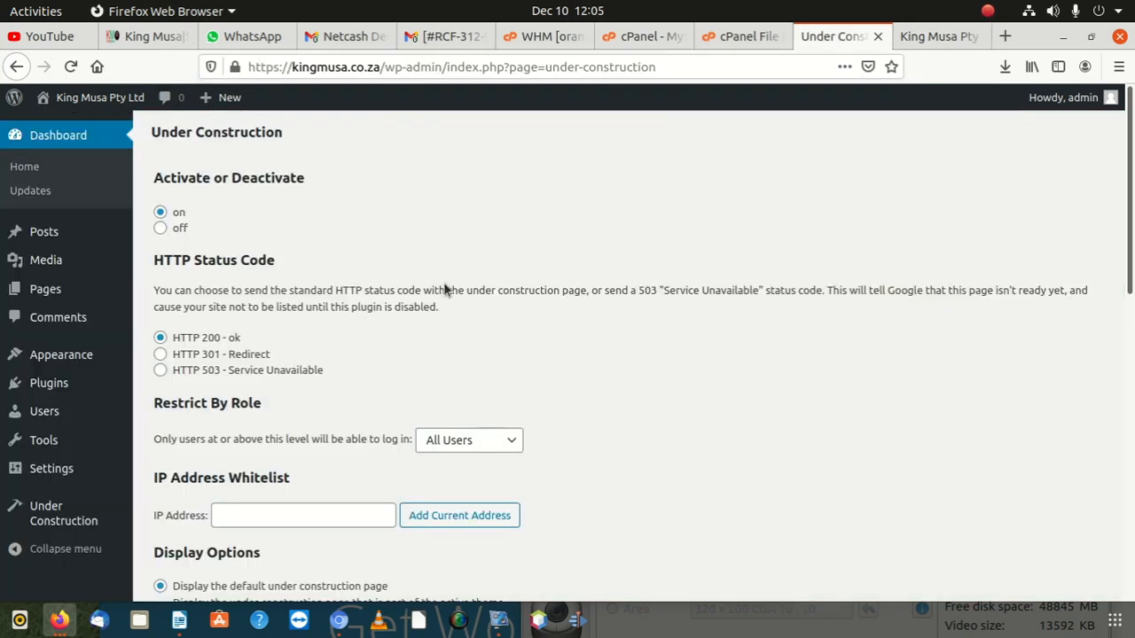
# Step: Select 'Display a custom page using your own HTML' under Display Options
pyautogui.scroll(-5, 324, 461)
pyautogui.scroll(5, 269, 470)
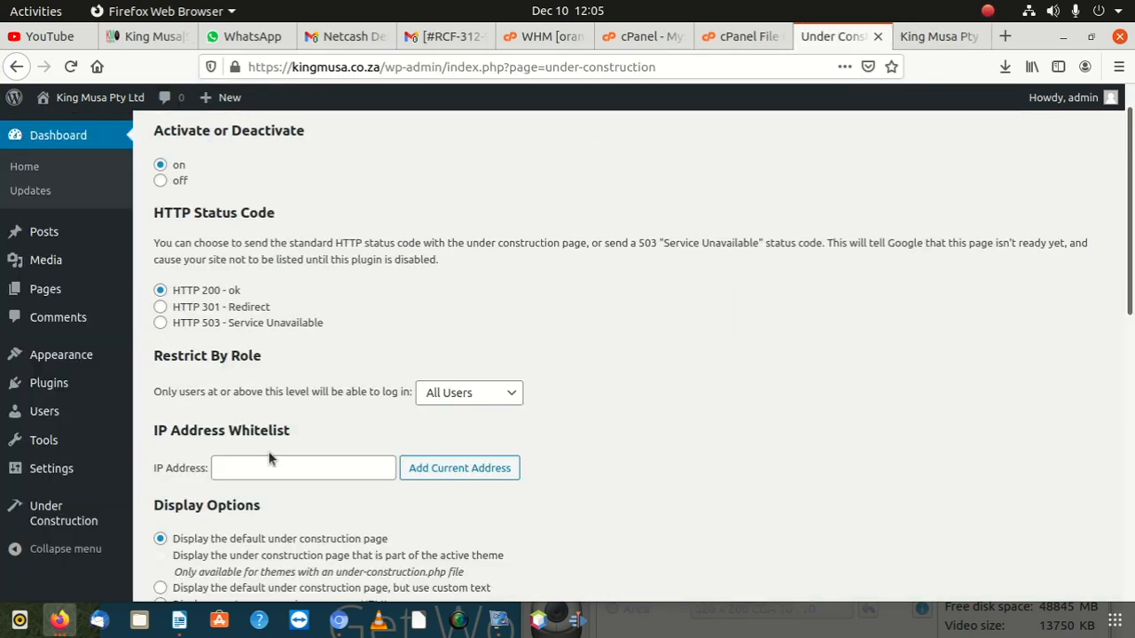
pyautogui.scroll(1, 263, 393)
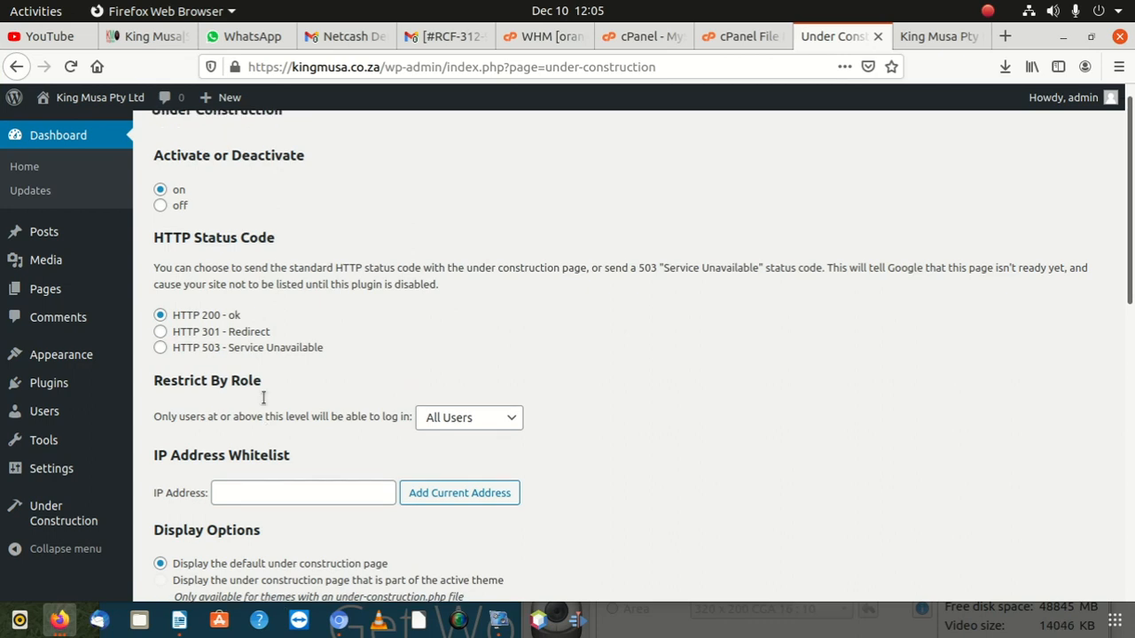
pyautogui.scroll(-8, 259, 372)
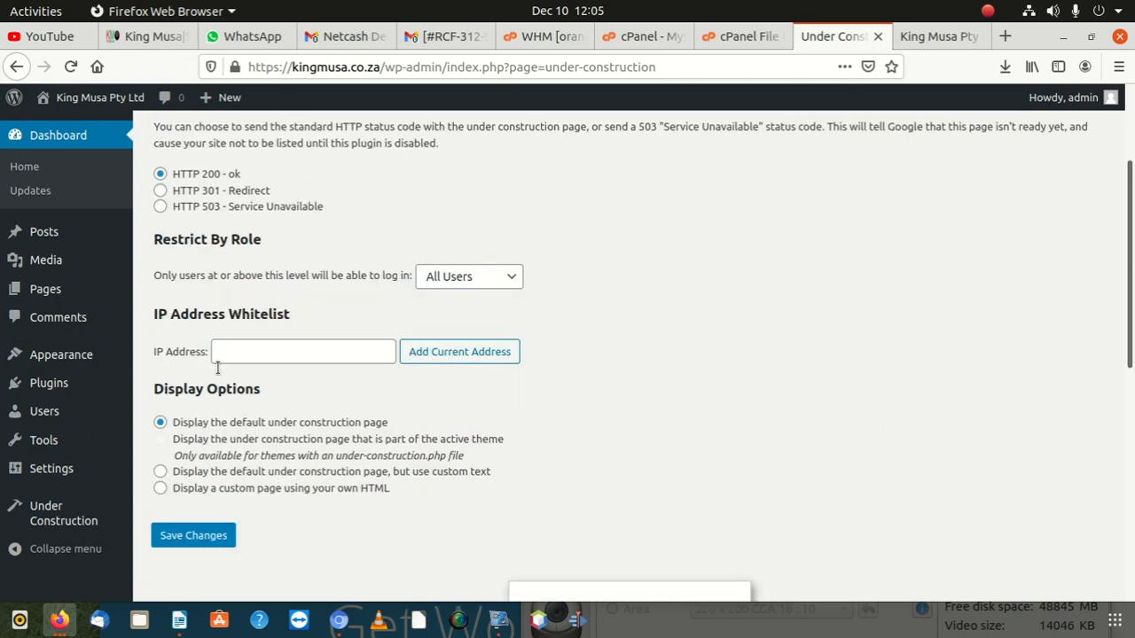
pyautogui.scroll(2, 217, 356)
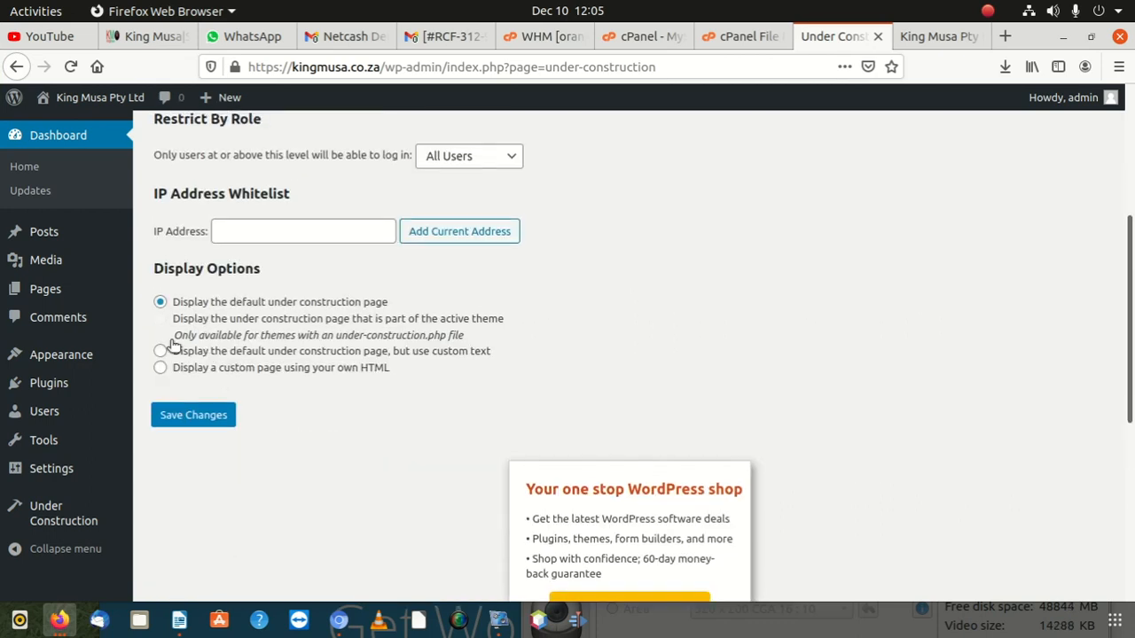
pyautogui.click(163, 353)
pyautogui.click(180, 369)
pyautogui.scroll(-5, 298, 382)
pyautogui.scroll(10, 298, 391)
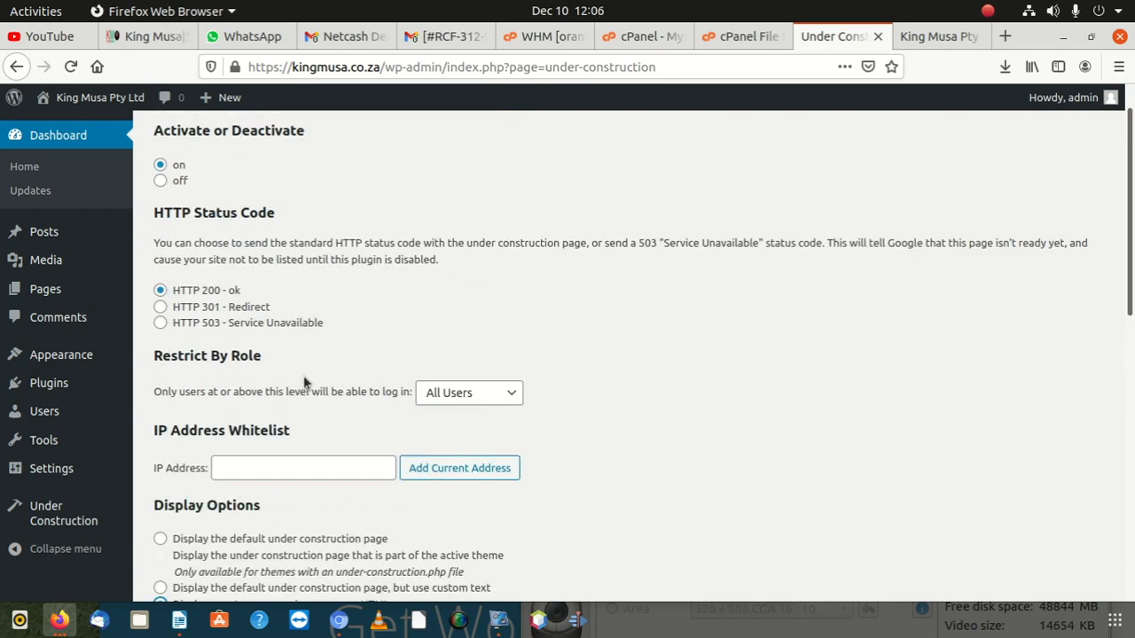
pyautogui.scroll(-12, 303, 384)
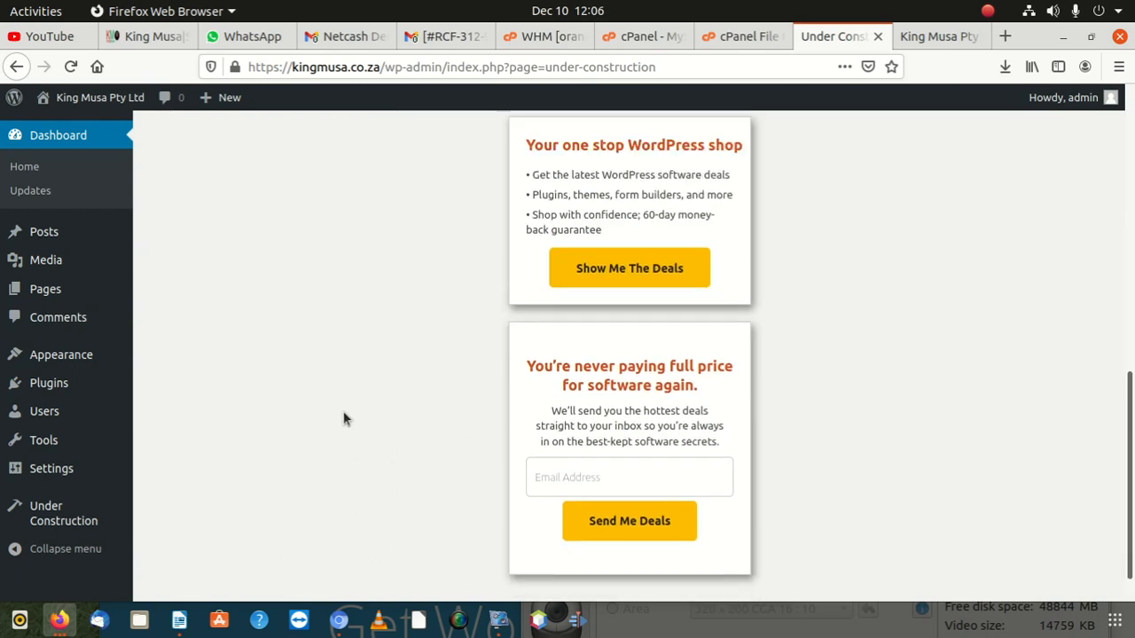
pyautogui.scroll(7, 345, 418)
# Step: Save the display option and fill the Page Title 'Under Constrauction' from a saved suggestion
pyautogui.click(184, 405)
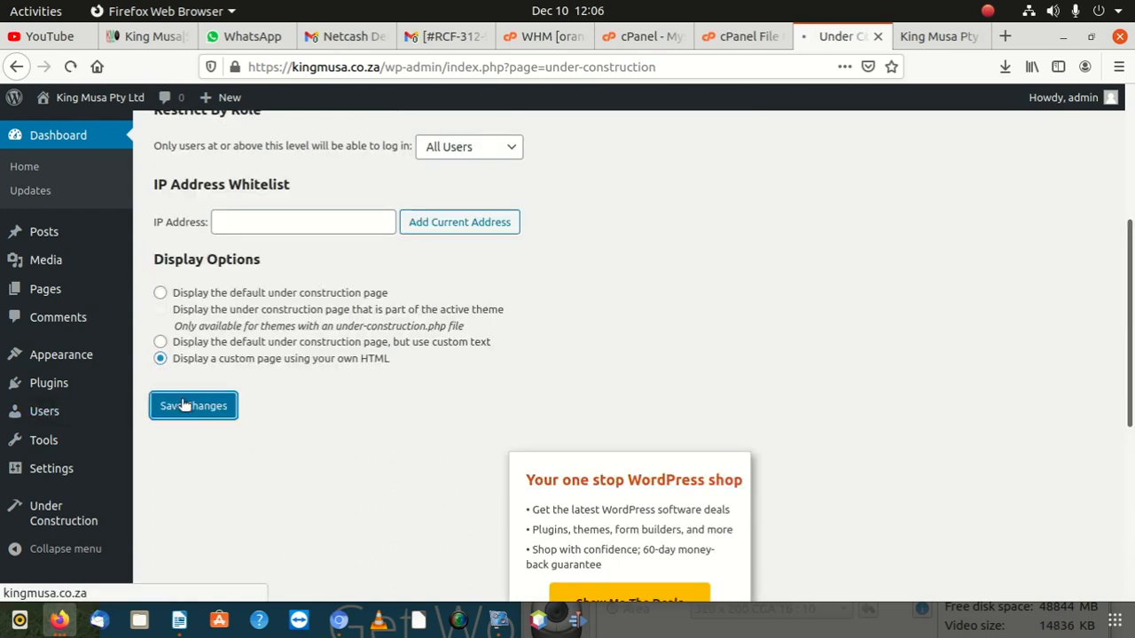
pyautogui.scroll(-6, 322, 399)
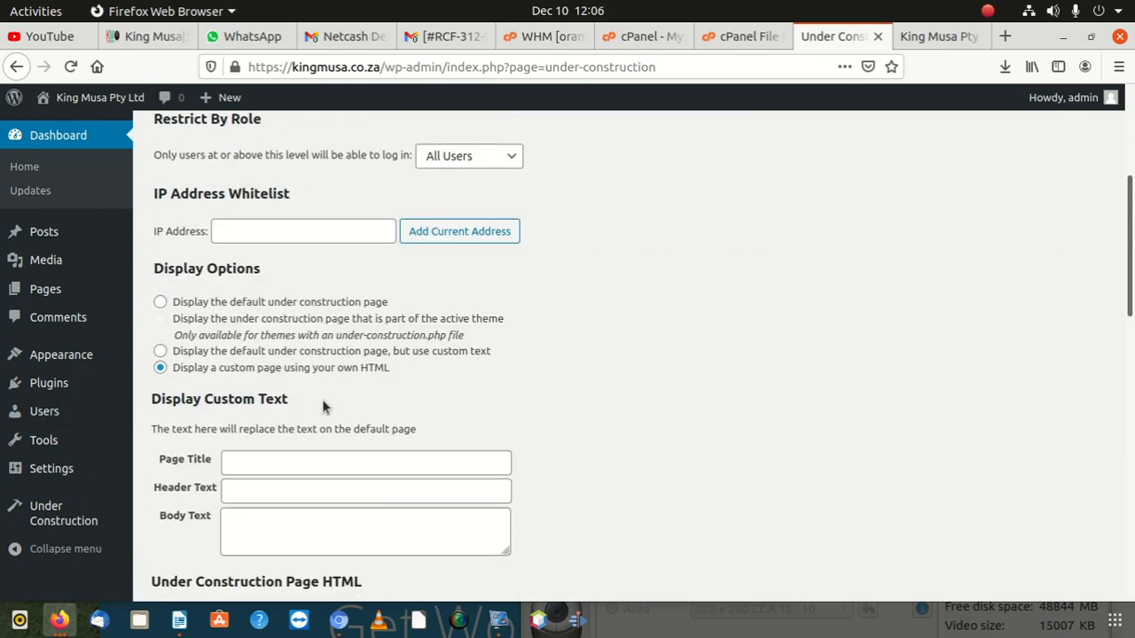
pyautogui.scroll(-5, 322, 399)
pyautogui.click(255, 226)
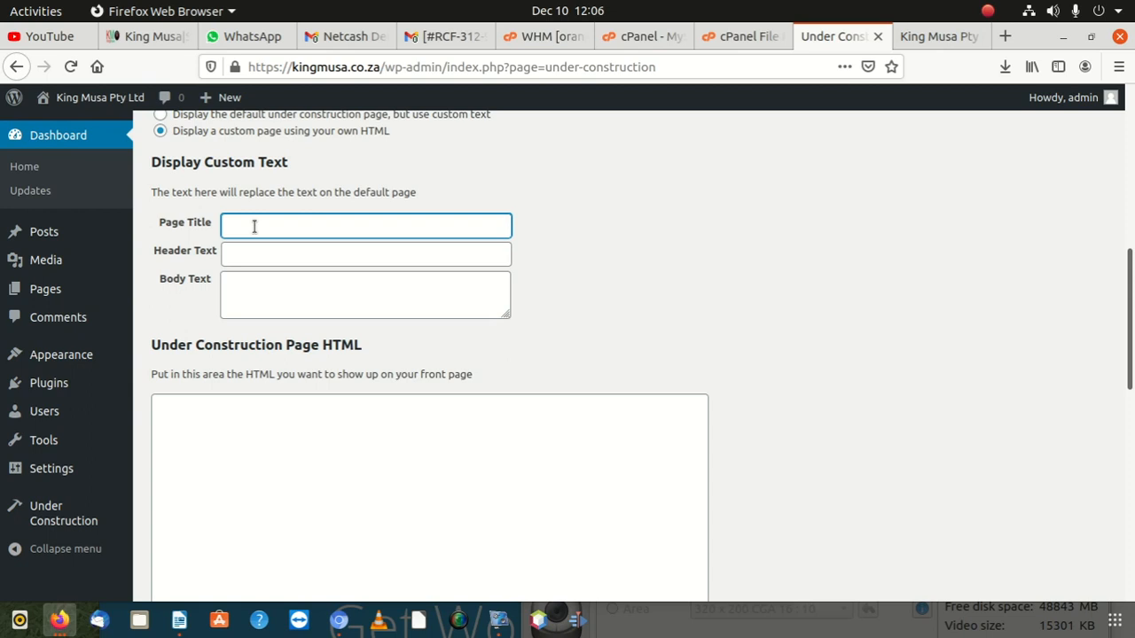
pyautogui.scroll(-4, 243, 424)
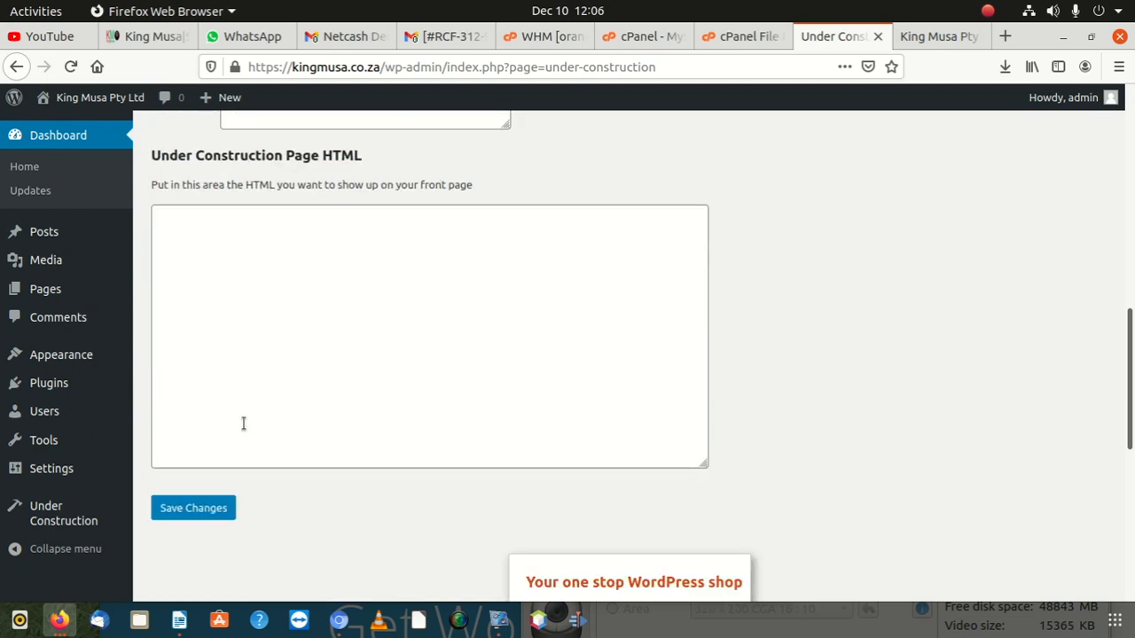
pyautogui.scroll(5, 243, 424)
pyautogui.scroll(2, 244, 407)
pyautogui.click(254, 372)
pyautogui.click(254, 365)
pyautogui.click(254, 364)
pyautogui.click(263, 391)
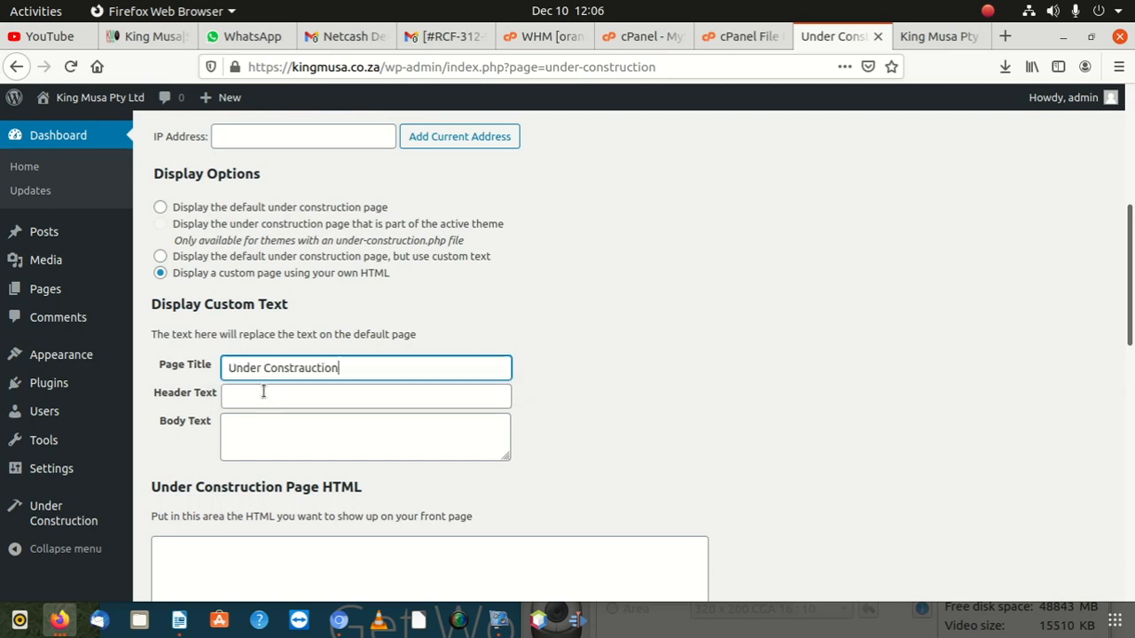
# Step: Enter the header text 'We are busy with our website'
pyautogui.click(264, 394)
pyautogui.write('WE')
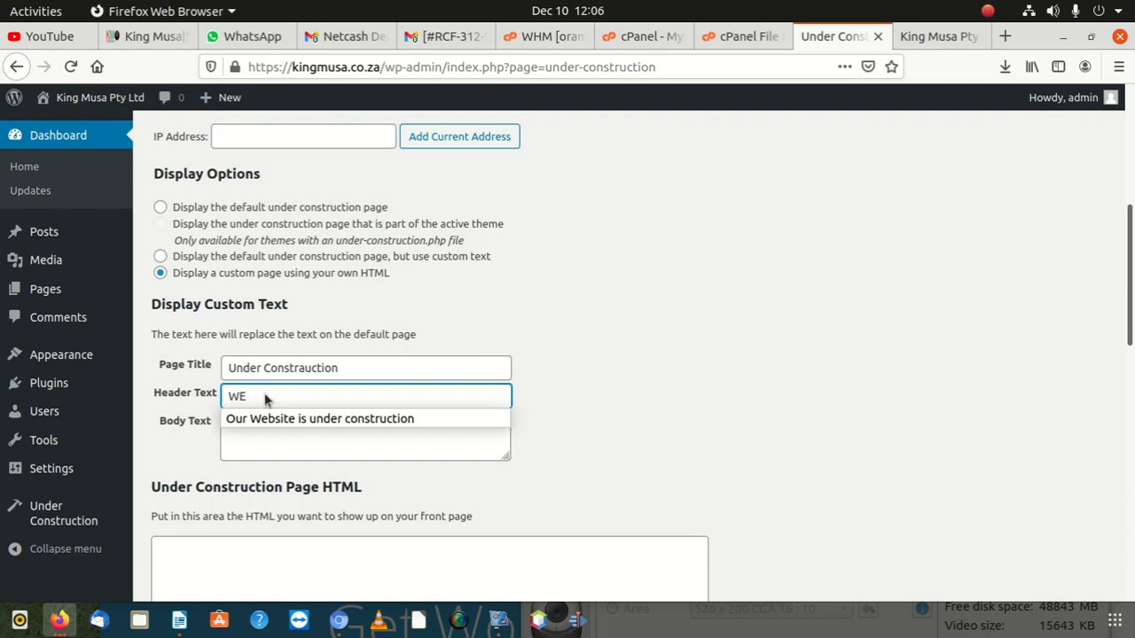
pyautogui.write(' buy w')
pyautogui.press('BackSpace')
pyautogui.press('BackSpace')
pyautogui.press('BackSpace')
pyautogui.press('BackSpace')
pyautogui.press('BackSpace')
pyautogui.press('BackSpace')
pyautogui.press('BackSpace')
pyautogui.write('E ARE BUSY')
pyautogui.press('BackSpace')
pyautogui.press('BackSpace')
pyautogui.press('BackSpace')
pyautogui.press('BackSpace')
pyautogui.press('BackSpace')
pyautogui.press('BackSpace')
pyautogui.press('BackSpace')
pyautogui.press('BackSpace')
pyautogui.press('BackSpace')
pyautogui.press('BackSpace')
pyautogui.press('BackSpace')
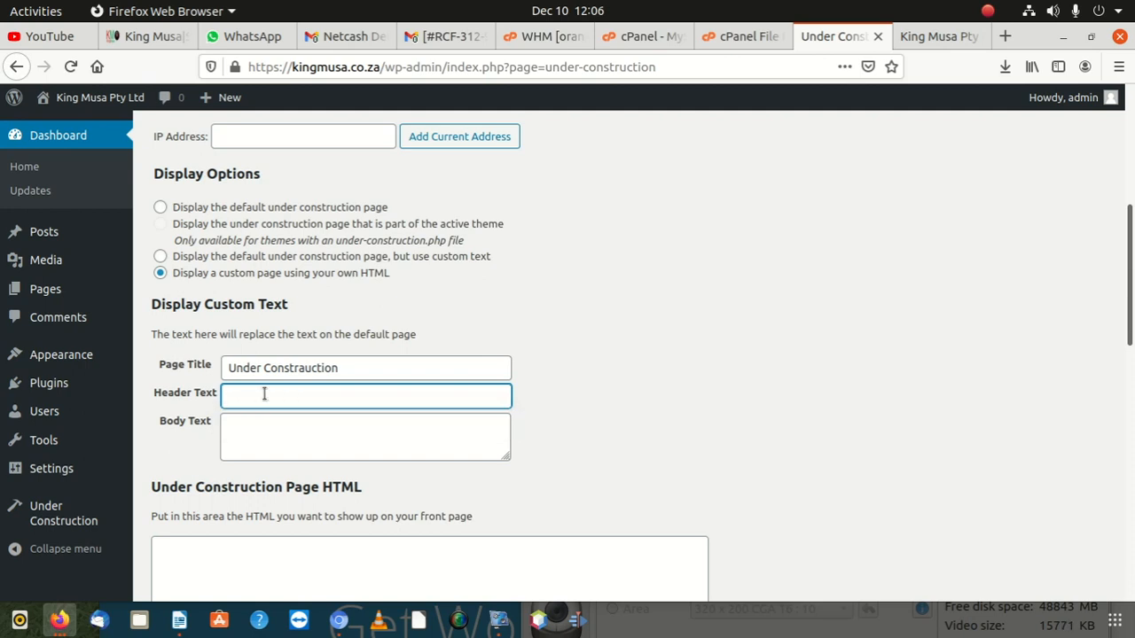
pyautogui.write('we')
pyautogui.press('BackSpace')
pyautogui.write('e are')
pyautogui.press('BackSpace')
pyautogui.press('BackSpace')
pyautogui.press('BackSpace')
pyautogui.press('BackSpace')
pyautogui.press('BackSpace')
pyautogui.press('BackSpace')
pyautogui.write('We')
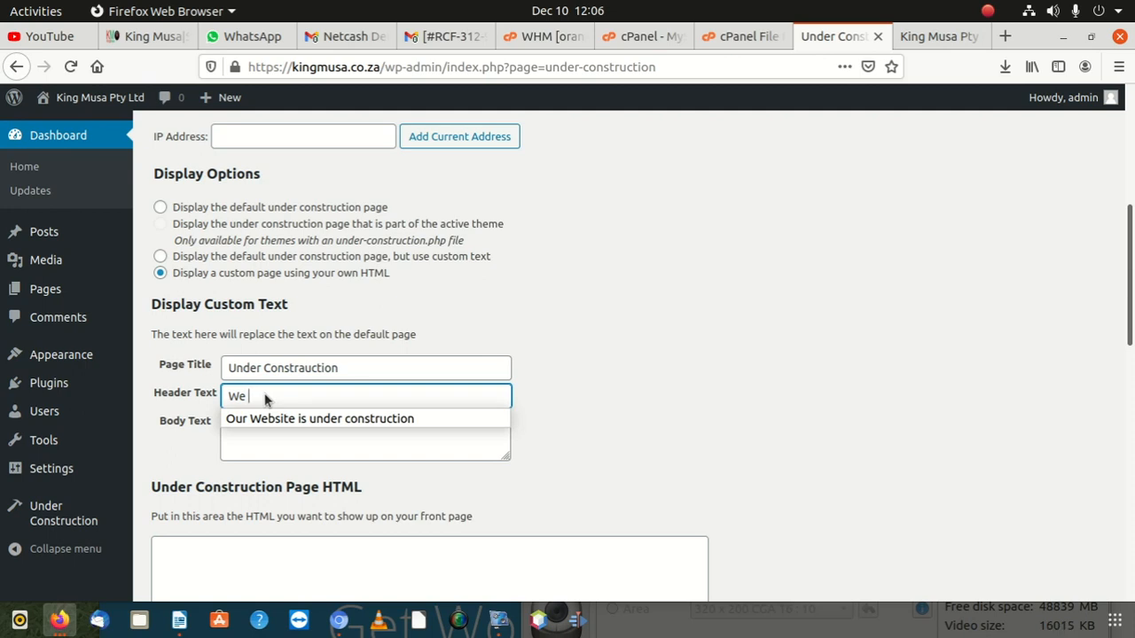
pyautogui.write(' are busy with')
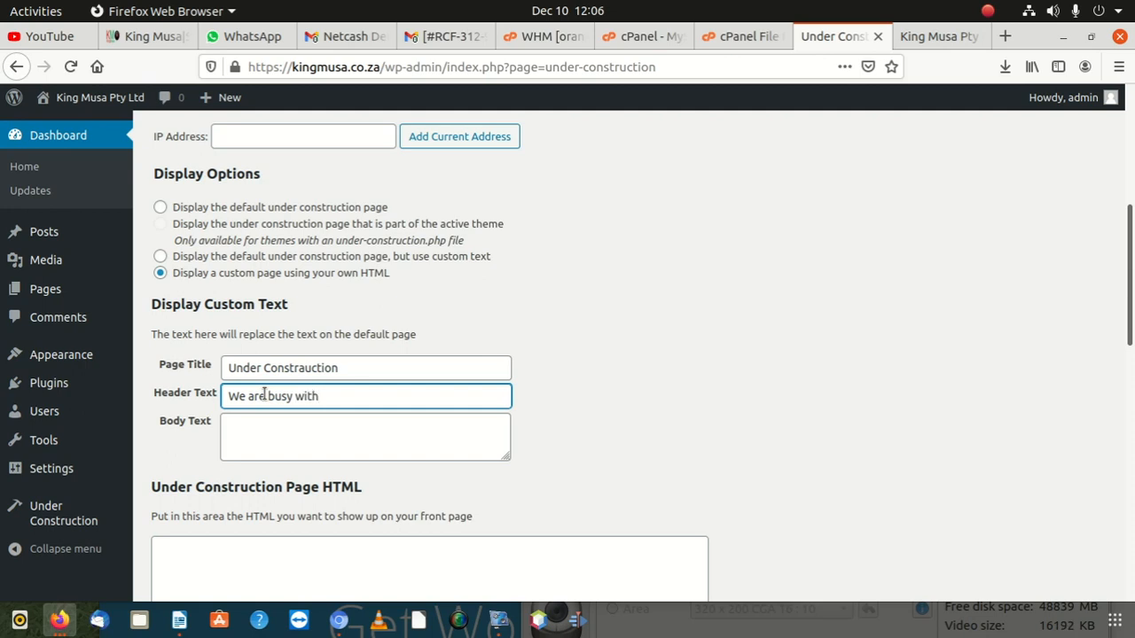
pyautogui.write(' our website')
# Step: Write body text 'Contact us on' plus the contact phone number, copy the number, and save
pyautogui.click(277, 443)
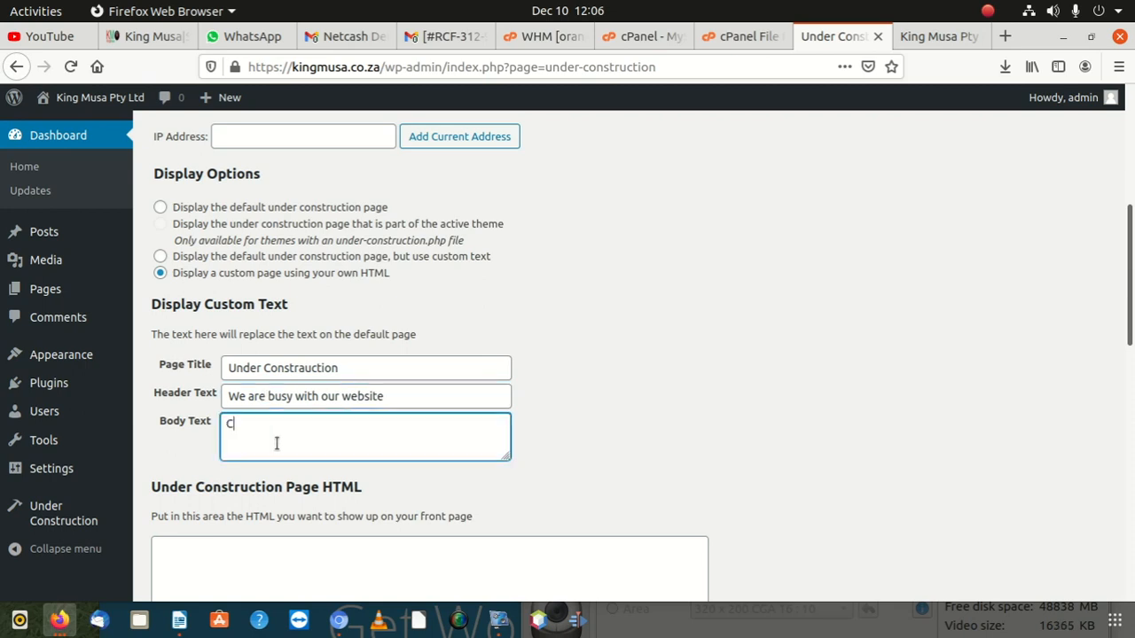
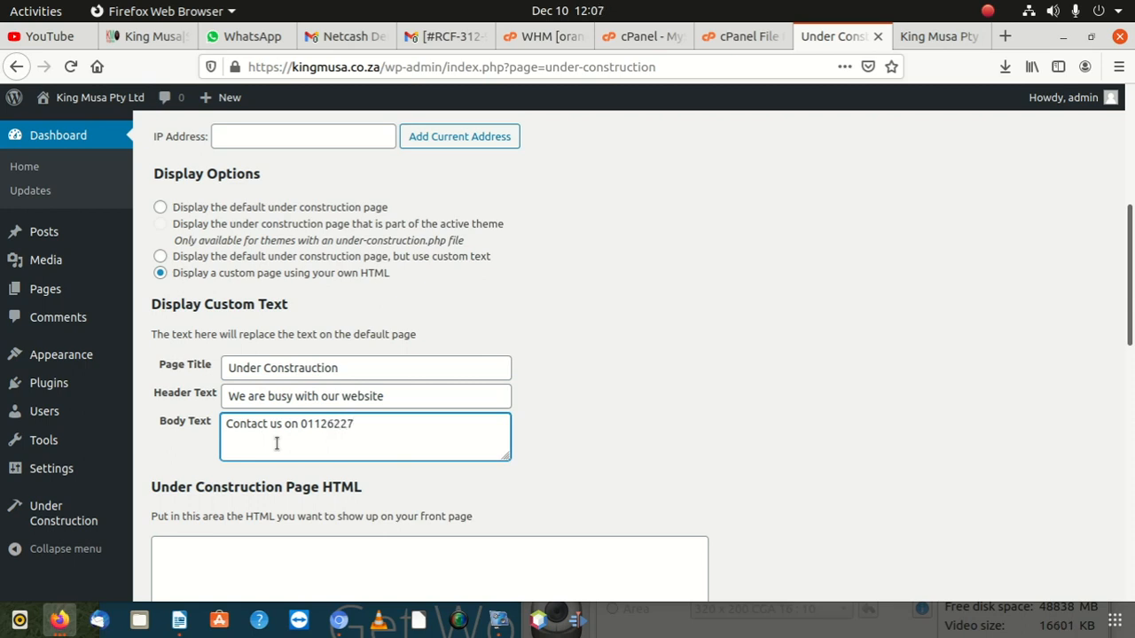
pyautogui.doubleClick(351, 423)
pyautogui.rightClick(351, 423)
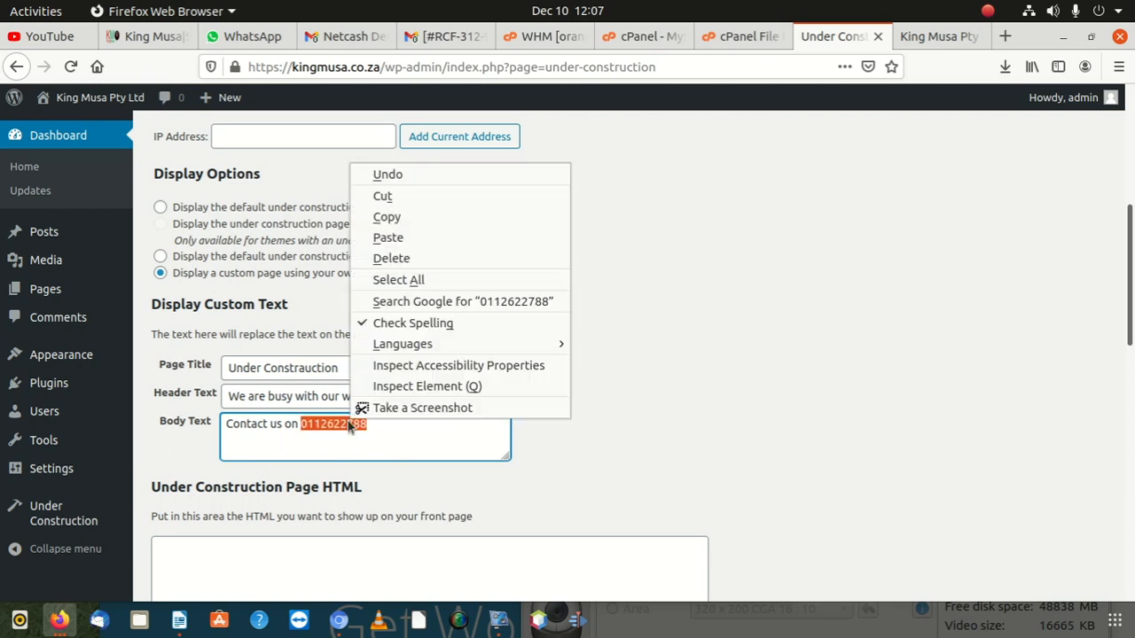
pyautogui.click(401, 219)
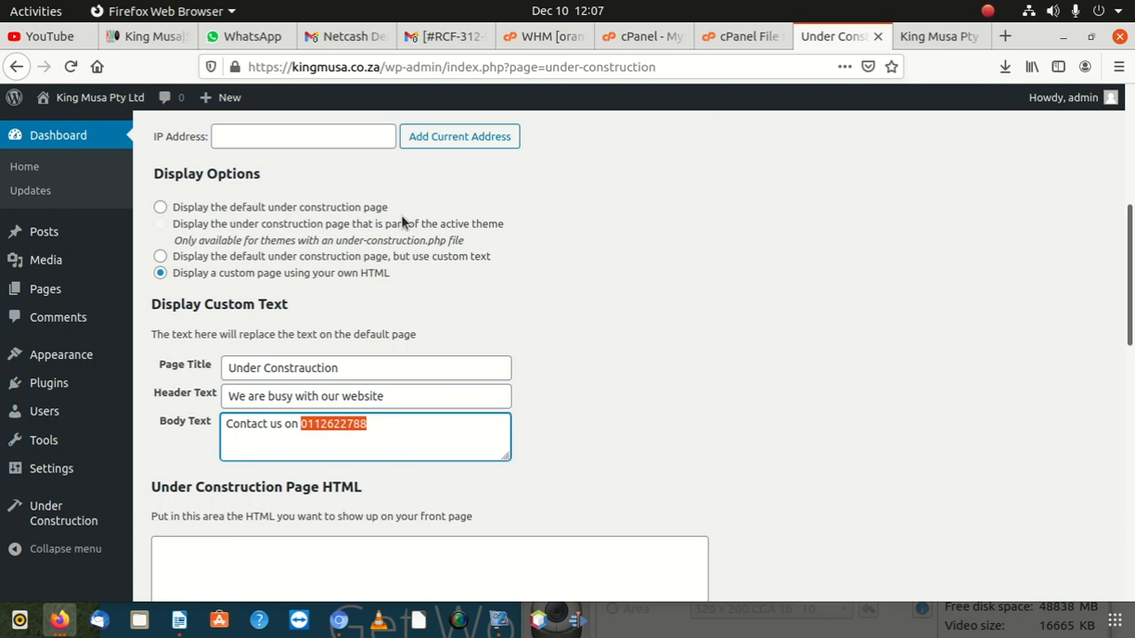
pyautogui.scroll(-4, 393, 257)
pyautogui.scroll(2, 383, 281)
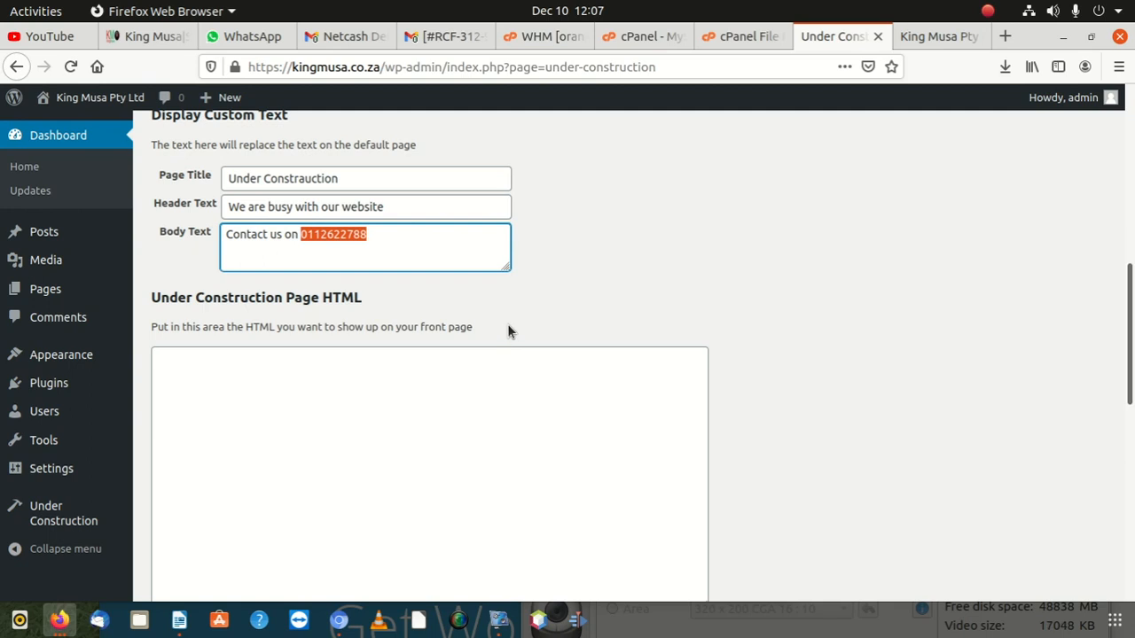
pyautogui.scroll(-5, 509, 349)
pyautogui.click(211, 320)
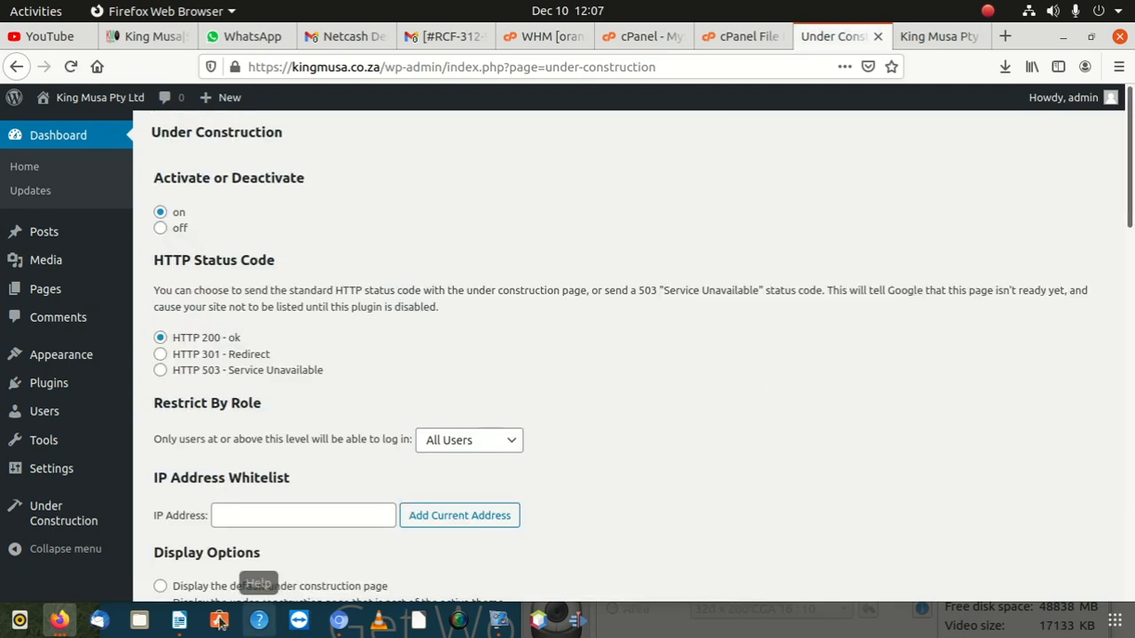
# Step: Reload kingmusa.co.za in Chromium to check the new page, then return to Firefox
pyautogui.click(339, 621)
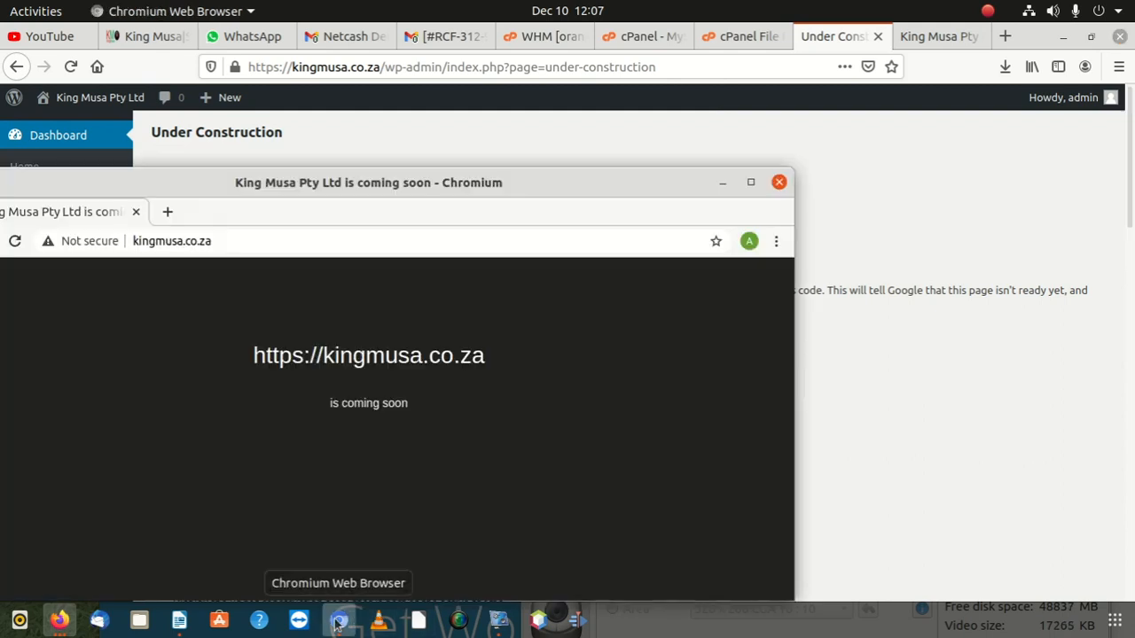
pyautogui.moveTo(355, 182); pyautogui.dragTo(711, 3)
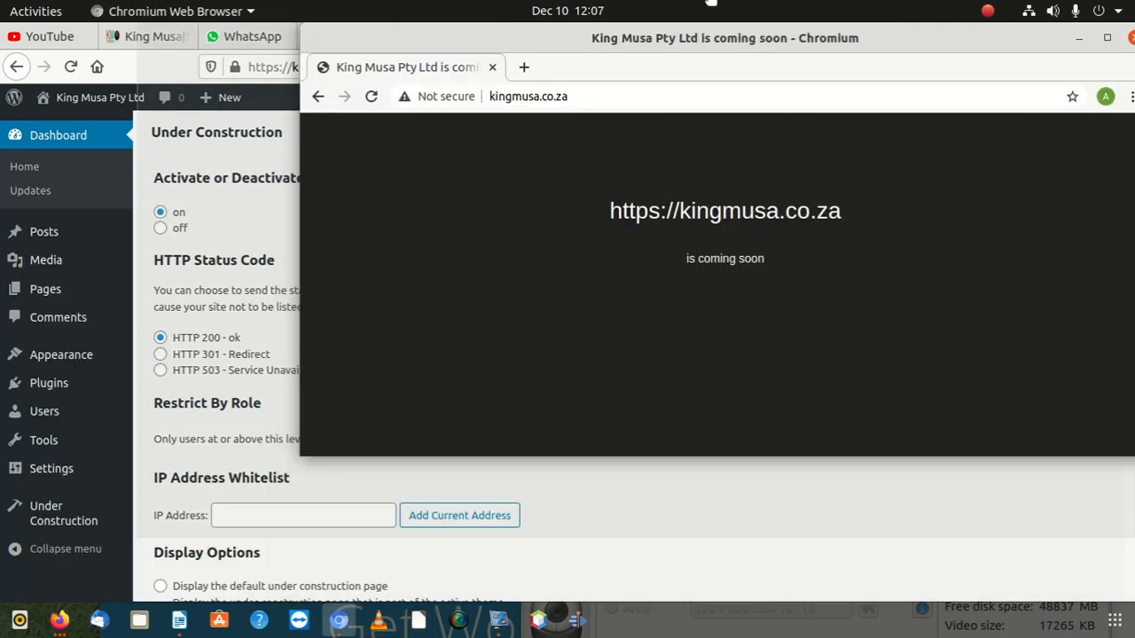
pyautogui.click(472, 98)
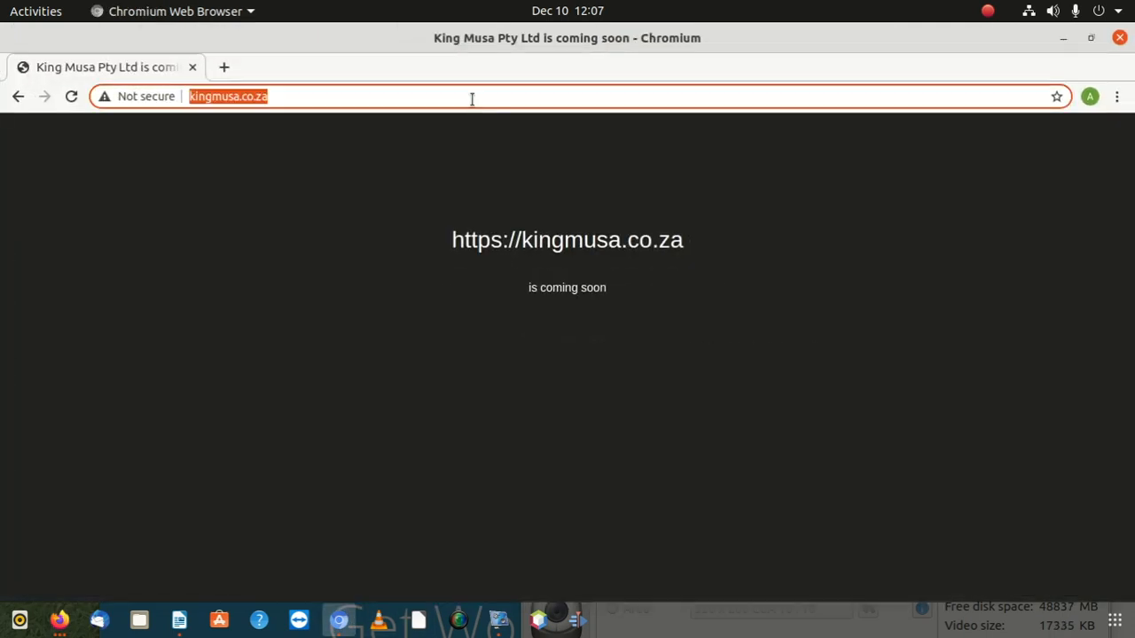
pyautogui.press('Return')
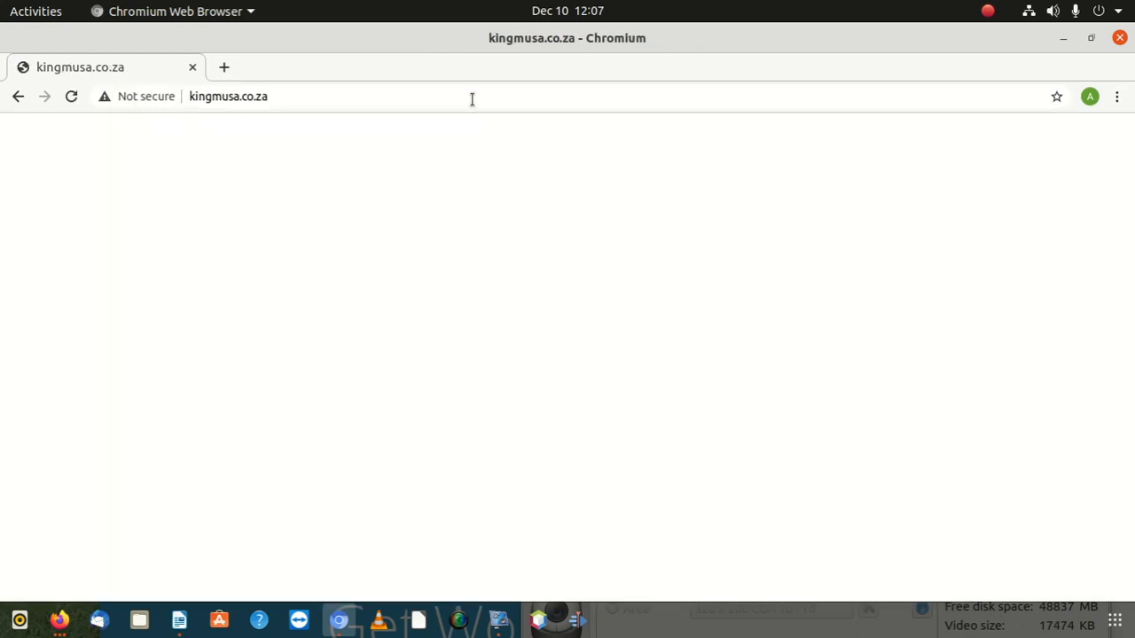
pyautogui.click(376, 103)
pyautogui.press('Return')
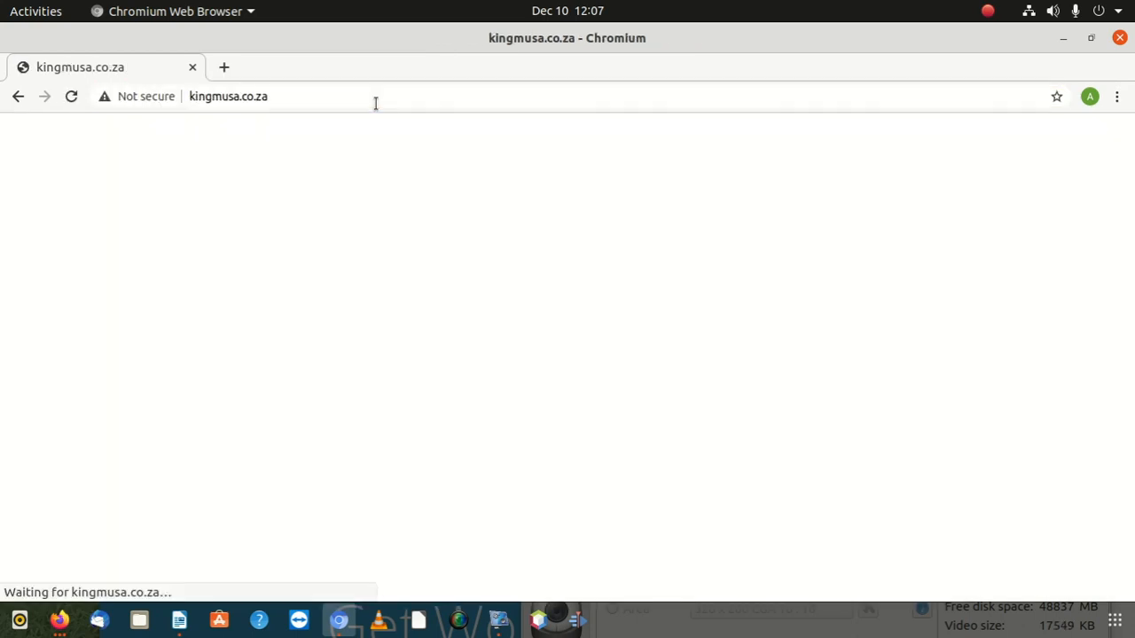
pyautogui.moveTo(386, 40); pyautogui.dragTo(385, 372)
pyautogui.click(393, 248)
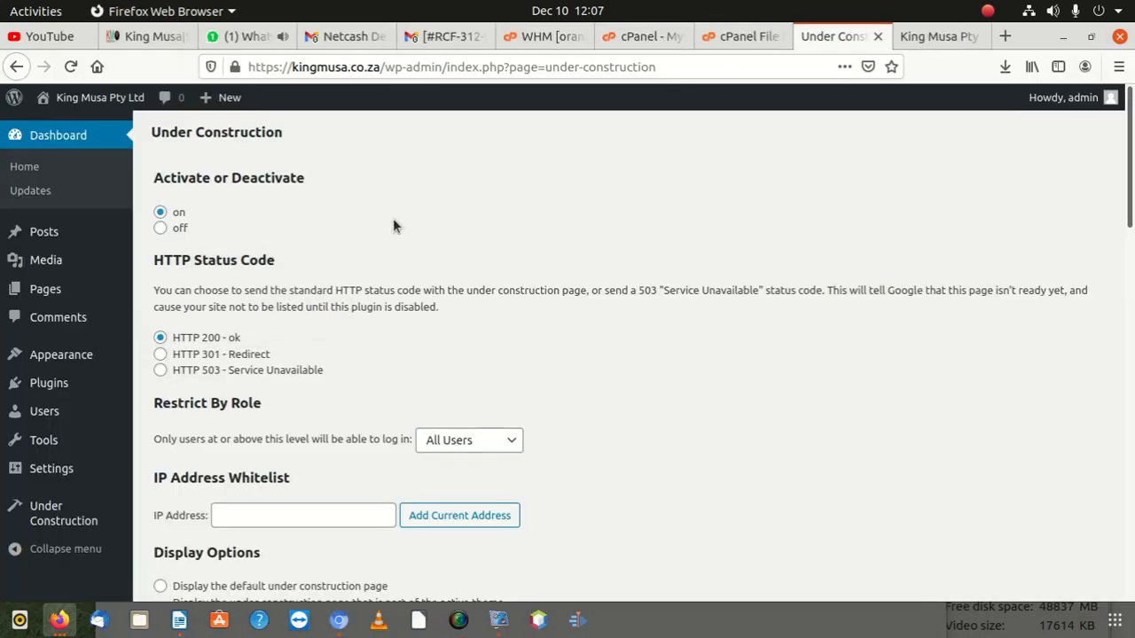
pyautogui.scroll(-5, 236, 515)
pyautogui.scroll(-4, 233, 456)
pyautogui.scroll(5, 233, 451)
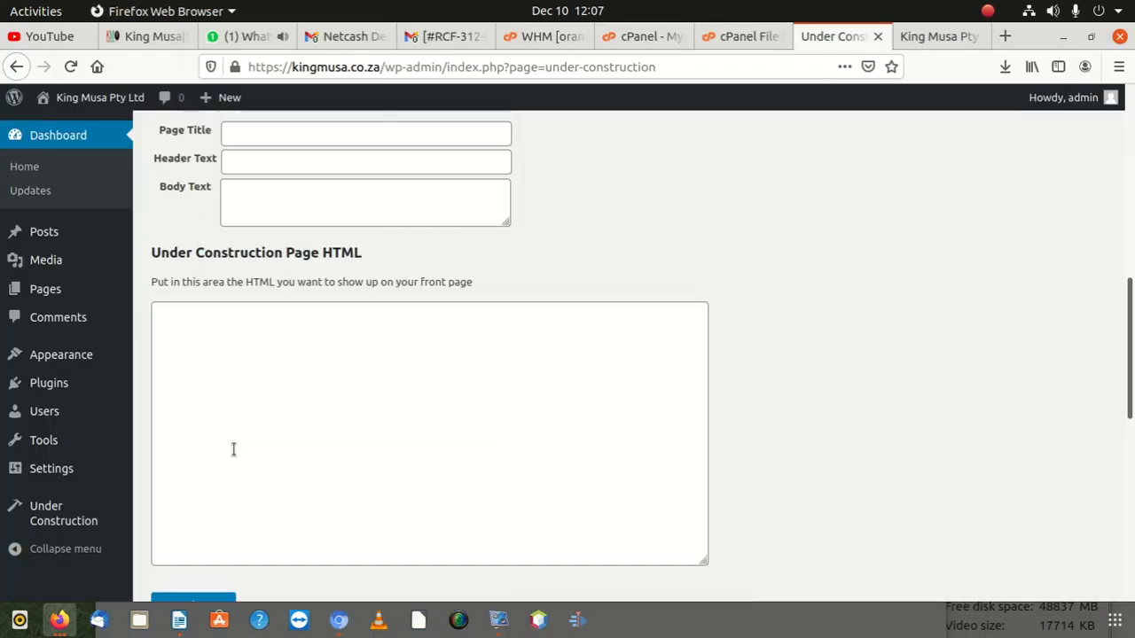
pyautogui.scroll(4, 271, 355)
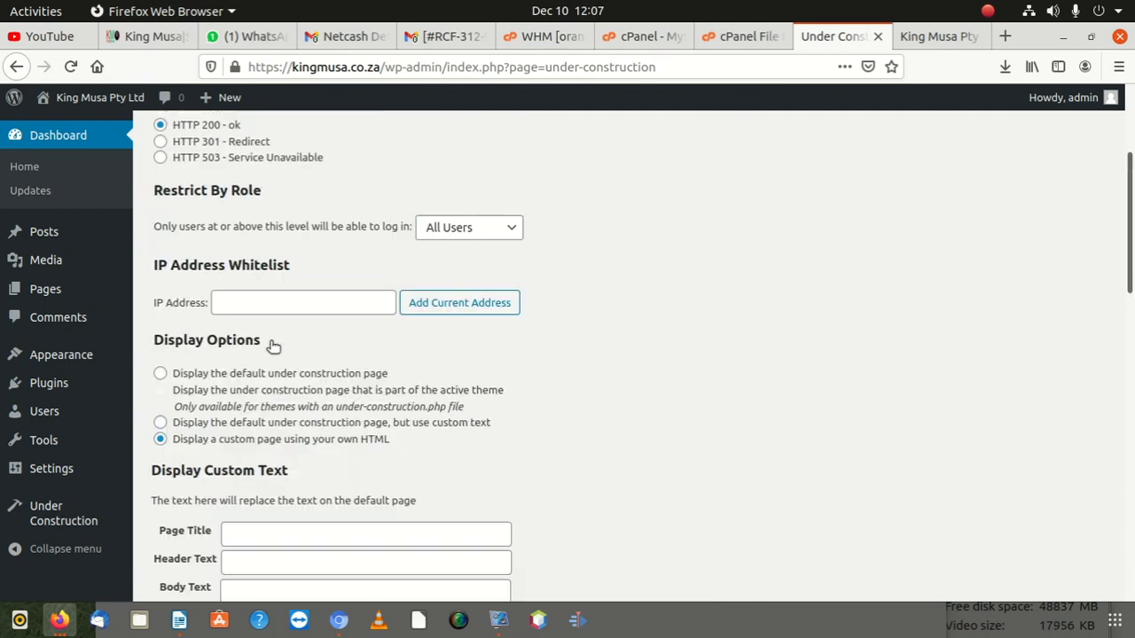
# Step: Select 'Display the default under construction page, but use custom text' and save
pyautogui.click(930, 36)
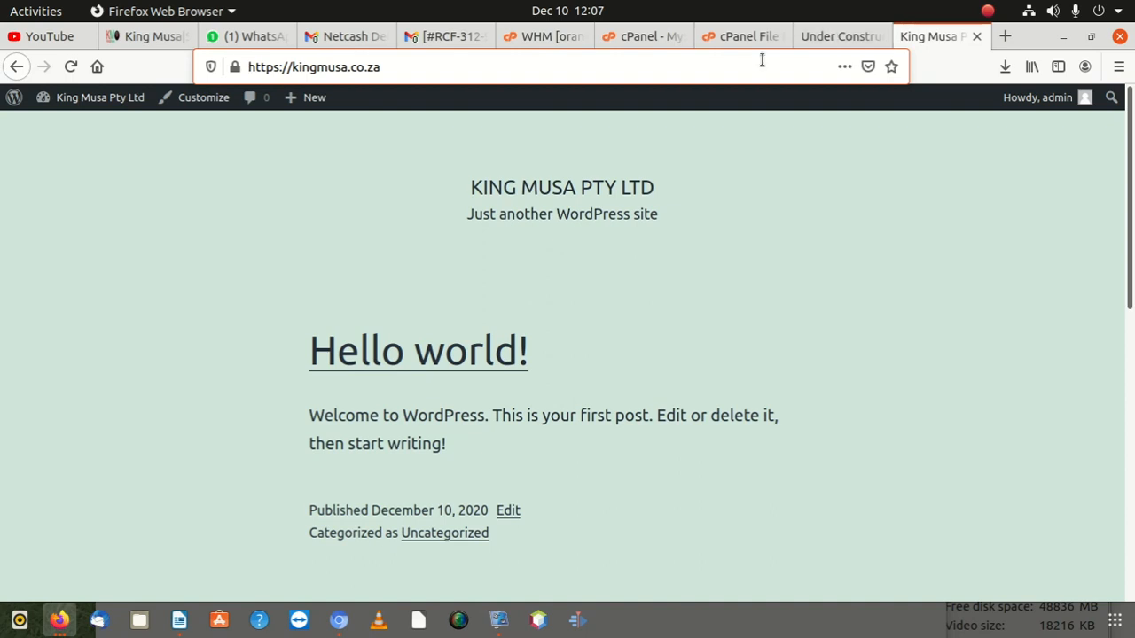
pyautogui.click(811, 36)
pyautogui.scroll(-6, 430, 363)
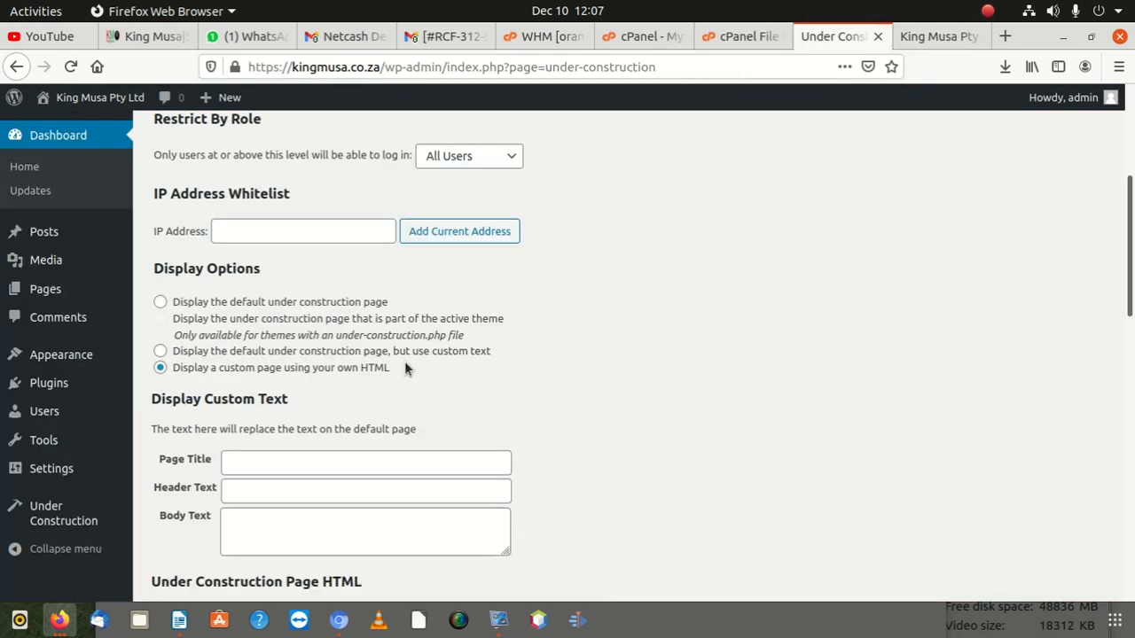
pyautogui.scroll(-1, 373, 370)
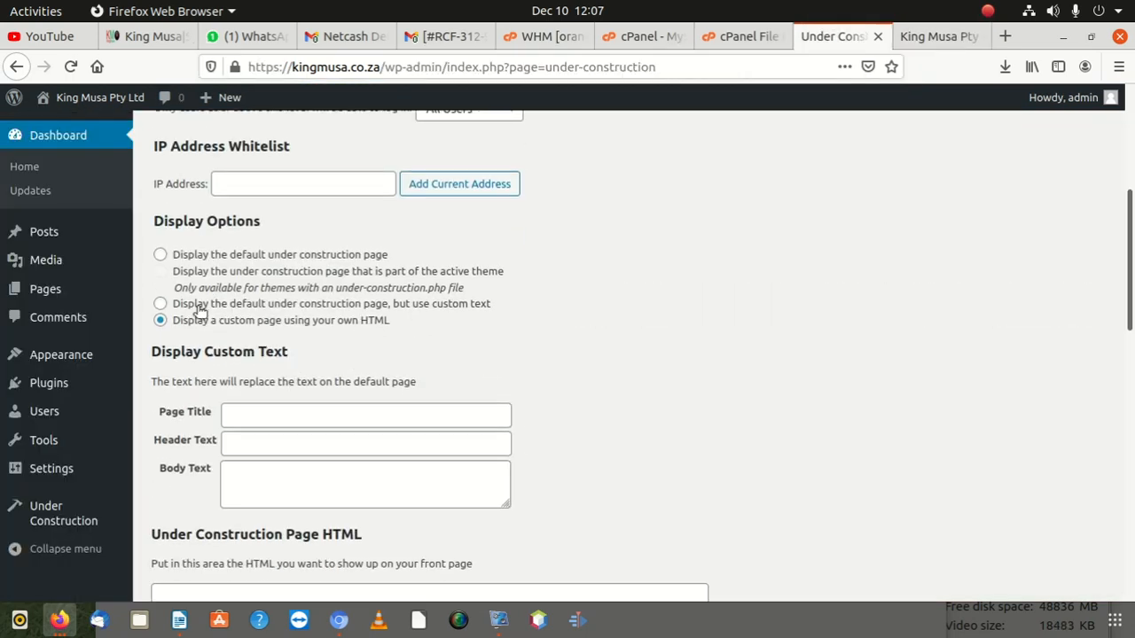
pyautogui.scroll(-3, 245, 375)
pyautogui.scroll(-3, 283, 348)
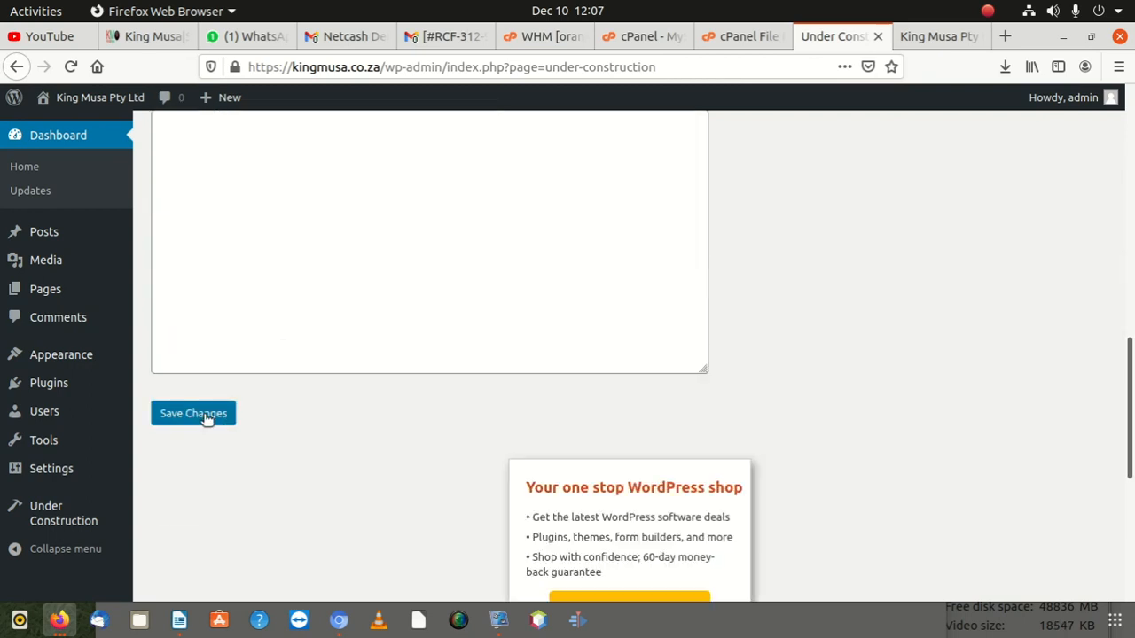
pyautogui.scroll(9, 206, 418)
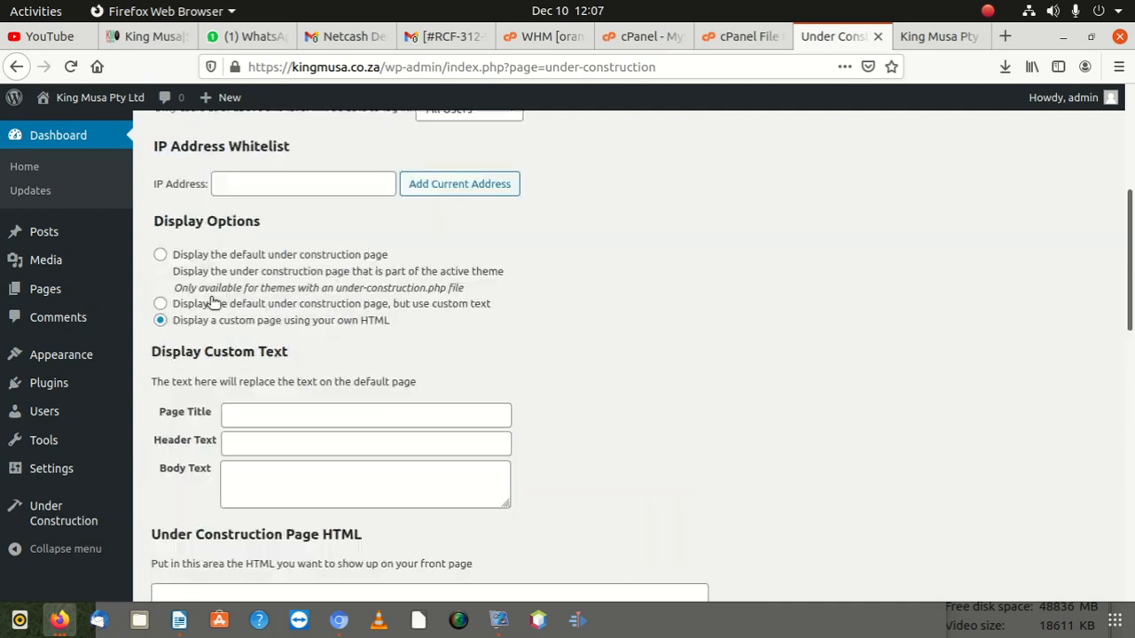
pyautogui.click(161, 304)
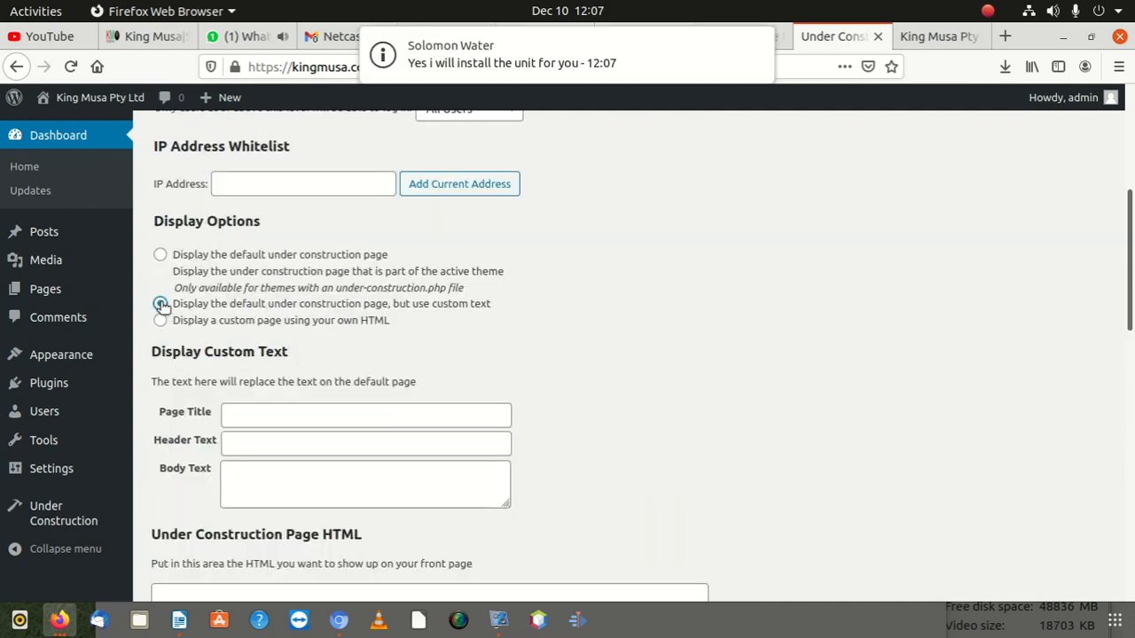
pyautogui.scroll(-7, 350, 417)
pyautogui.click(197, 272)
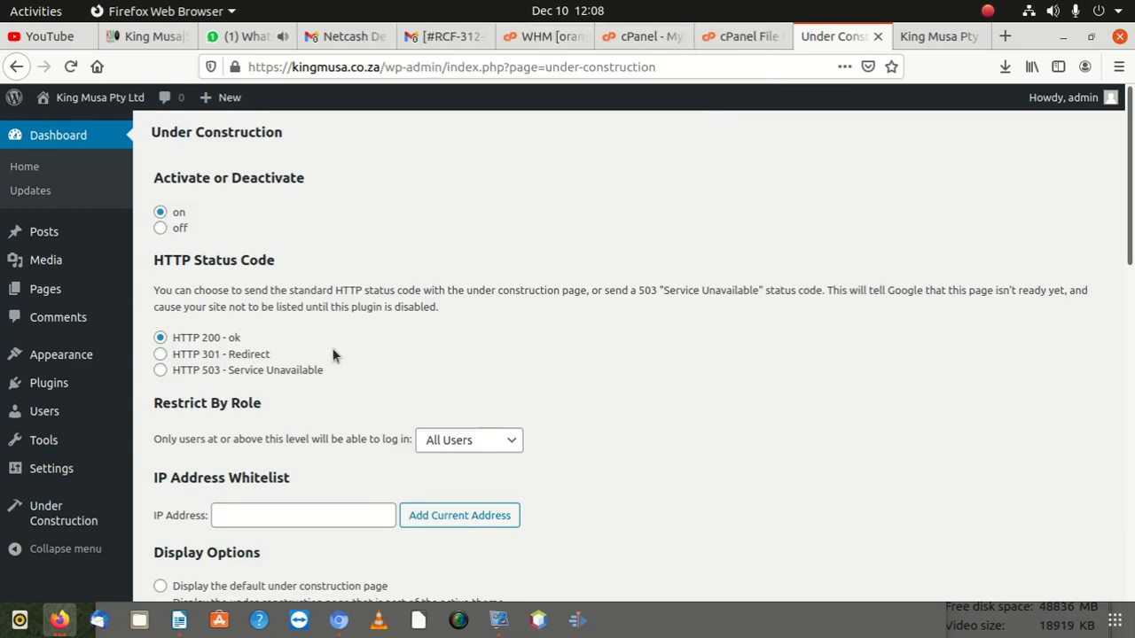
pyautogui.scroll(-10, 346, 359)
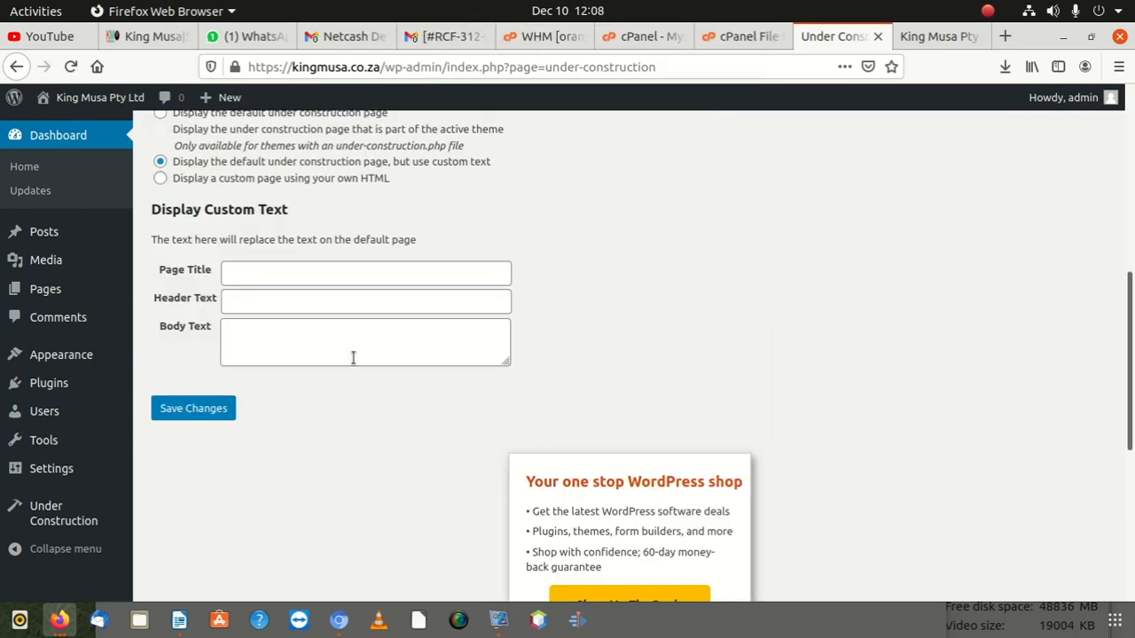
pyautogui.scroll(3, 353, 358)
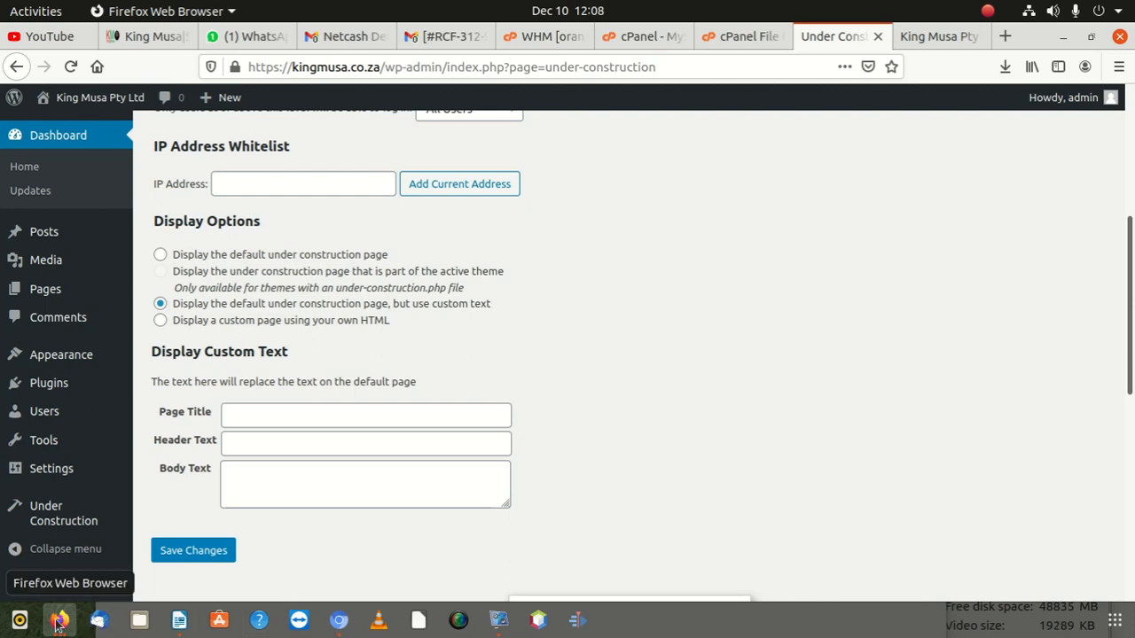
# Step: Reload kingmusa.co.za in Chromium, which now shows an empty dark page, and maximize the window
pyautogui.click(353, 626)
pyautogui.moveTo(344, 305); pyautogui.dragTo(345, 239)
pyautogui.click(357, 288)
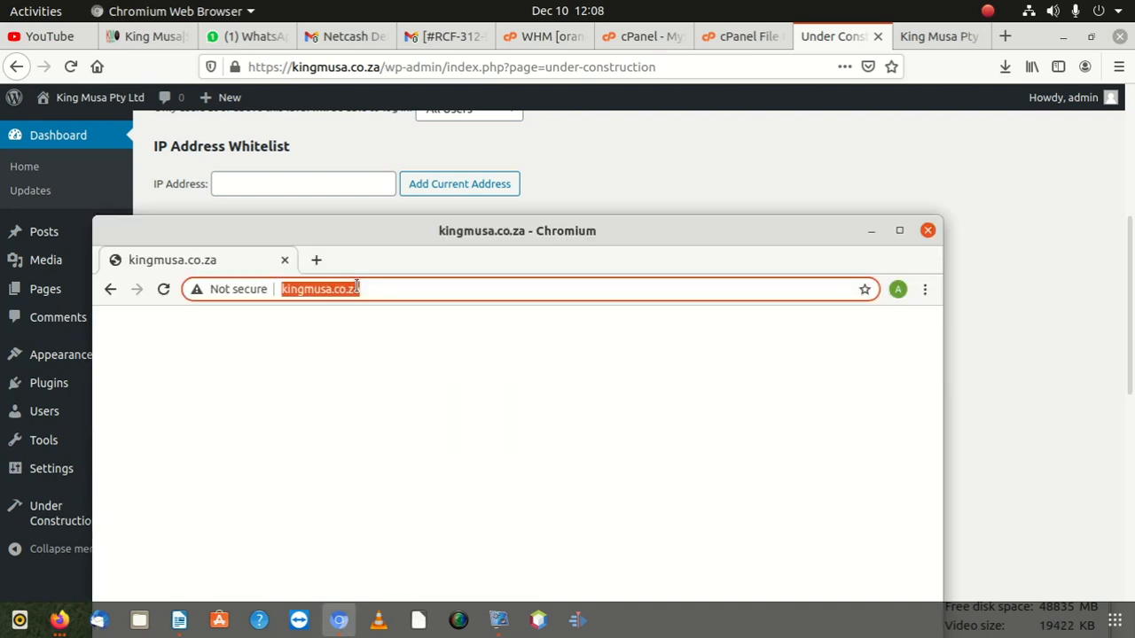
pyautogui.press('Return')
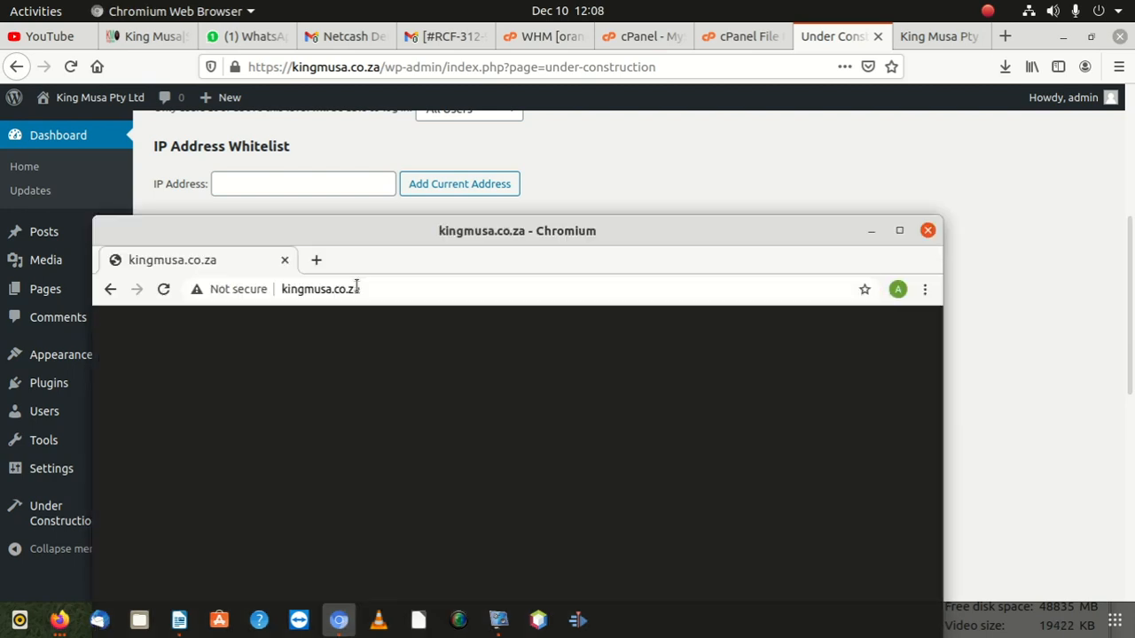
pyautogui.moveTo(345, 236); pyautogui.dragTo(319, 386)
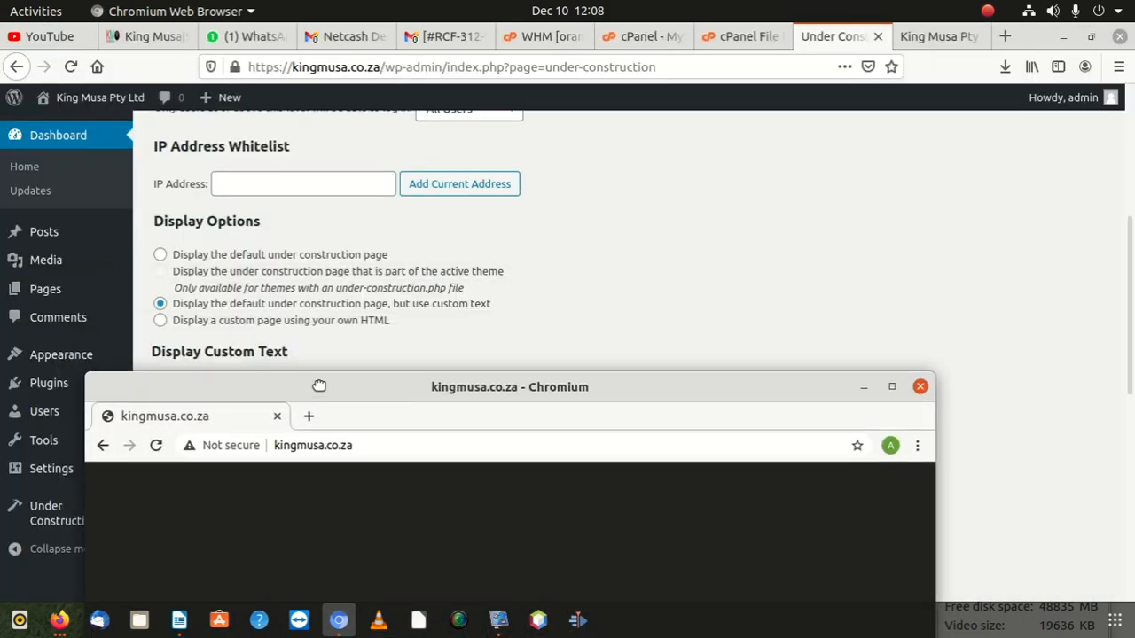
# Step: Return to the underConstruction settings in Firefox and scroll through them
pyautogui.click(381, 239)
pyautogui.scroll(-1, 240, 390)
pyautogui.scroll(3, 244, 395)
pyautogui.scroll(-2, 241, 399)
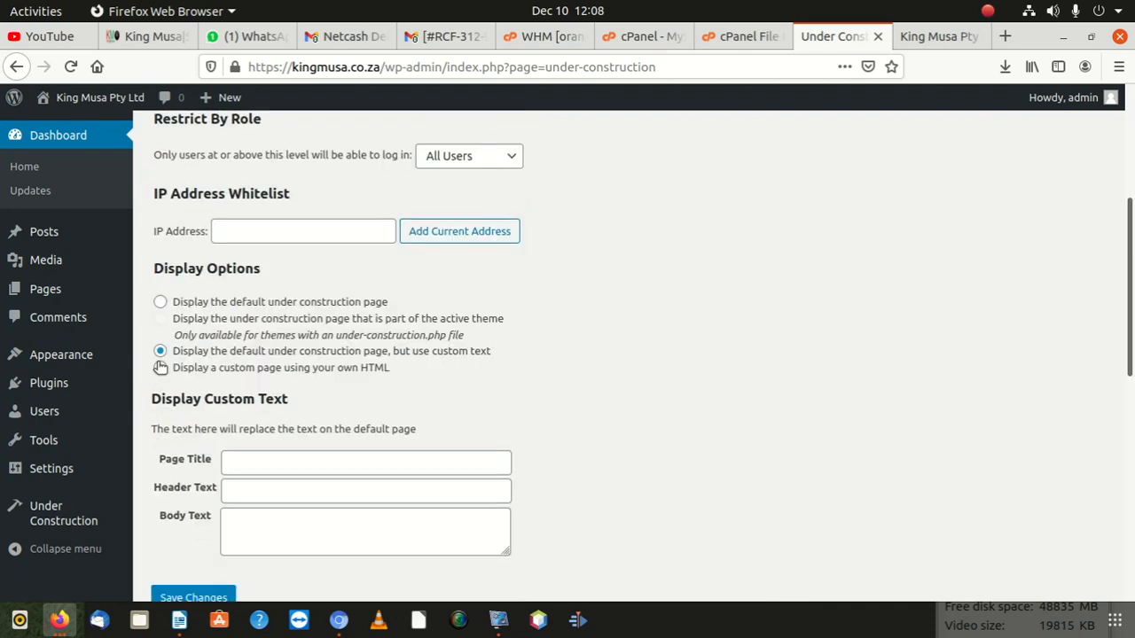
# Step: Try the custom HTML page option, then reselect 'default page, but use custom text'
pyautogui.click(161, 367)
pyautogui.scroll(-3, 394, 472)
pyautogui.scroll(3, 392, 472)
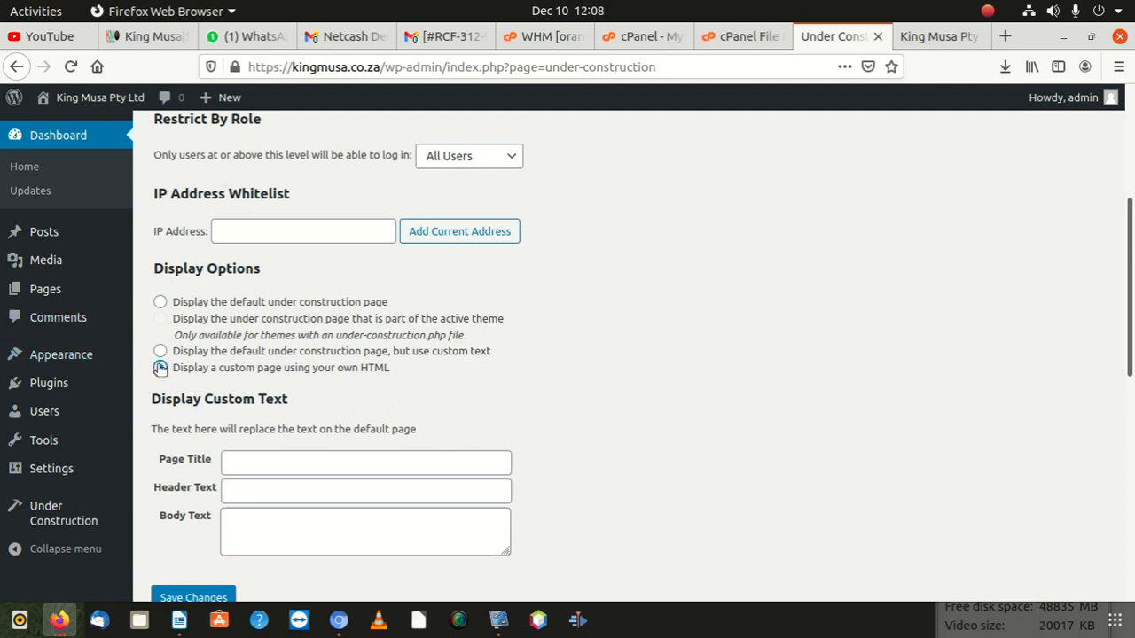
pyautogui.click(158, 352)
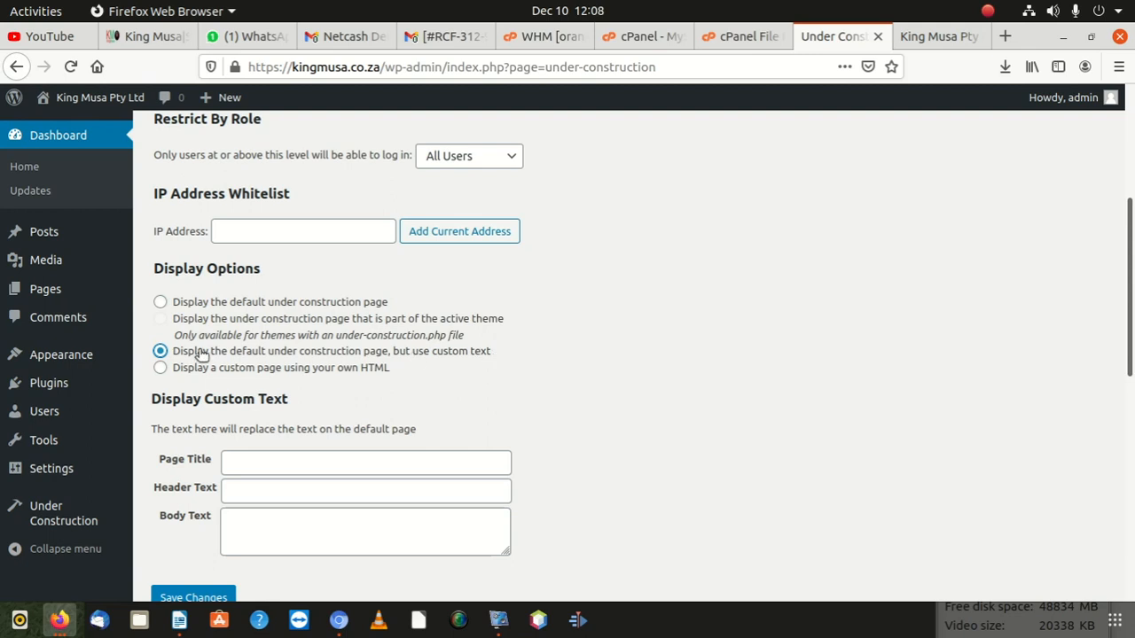
pyautogui.scroll(-3, 355, 451)
pyautogui.scroll(2, 355, 439)
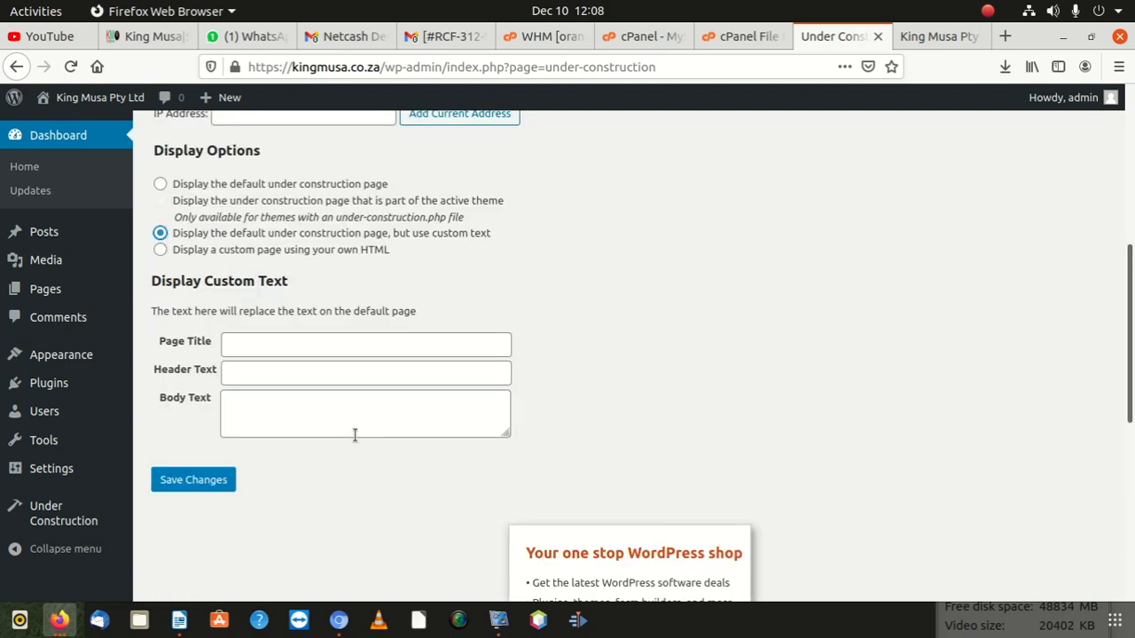
# Step: Enter title 'Under Constrauction', header 'We are busy with our website' and a contact-number body, then save
pyautogui.click(292, 369)
pyautogui.click(294, 388)
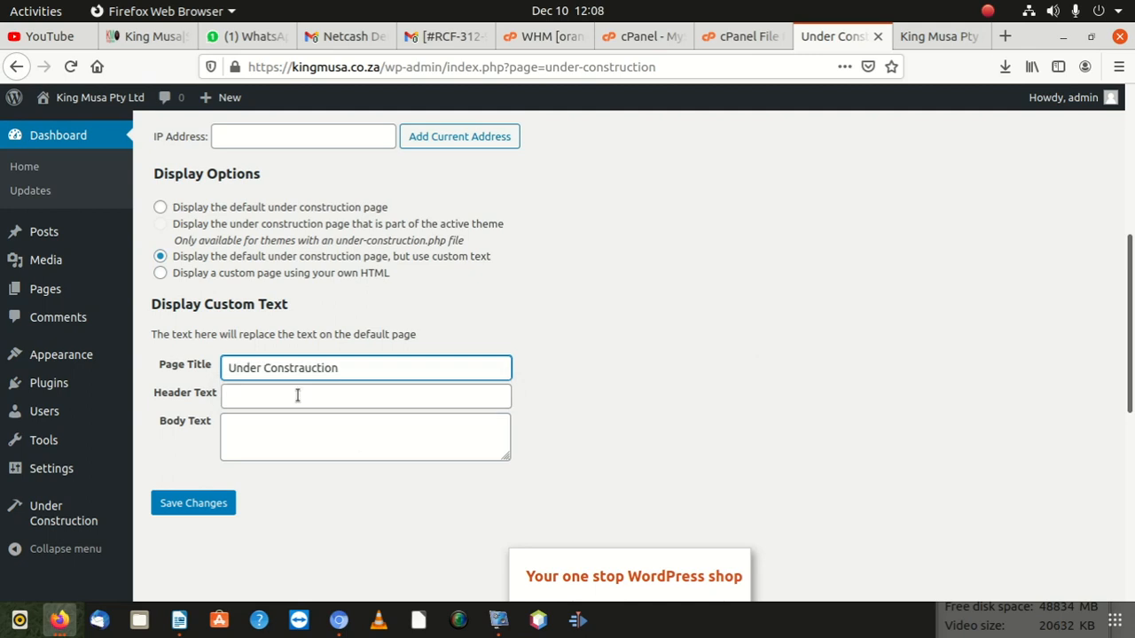
pyautogui.click(298, 396)
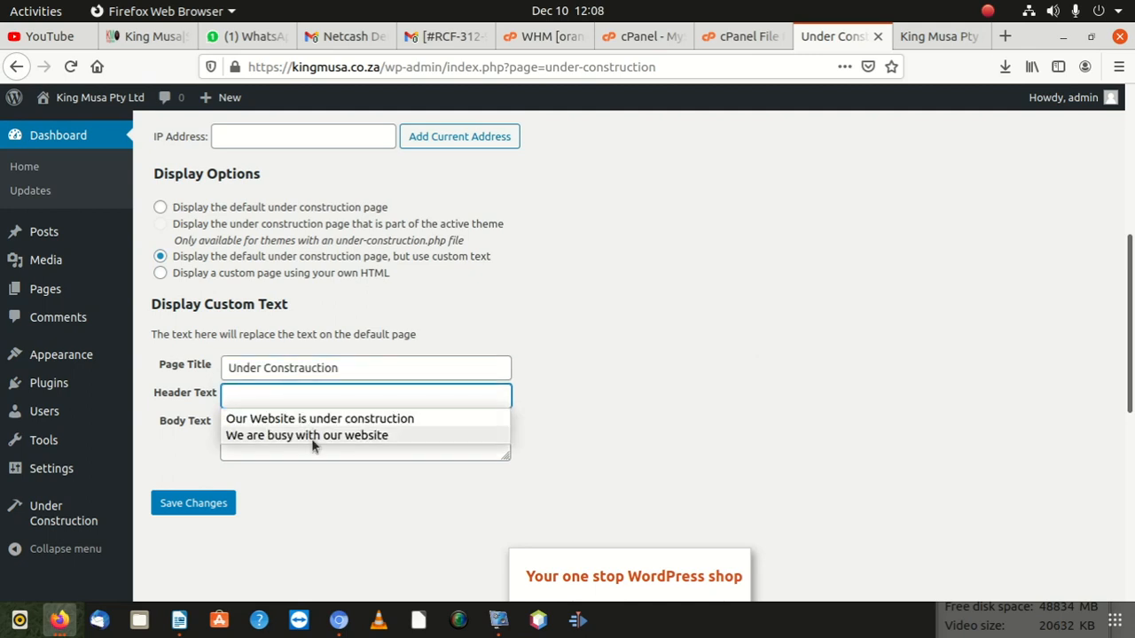
pyautogui.click(309, 436)
pyautogui.click(310, 425)
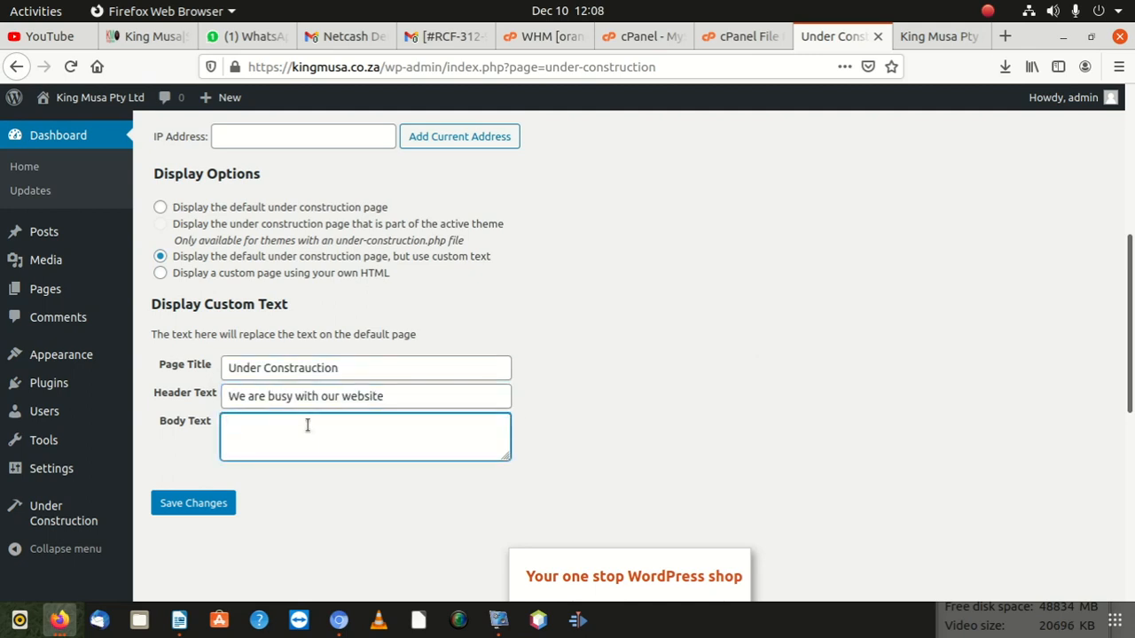
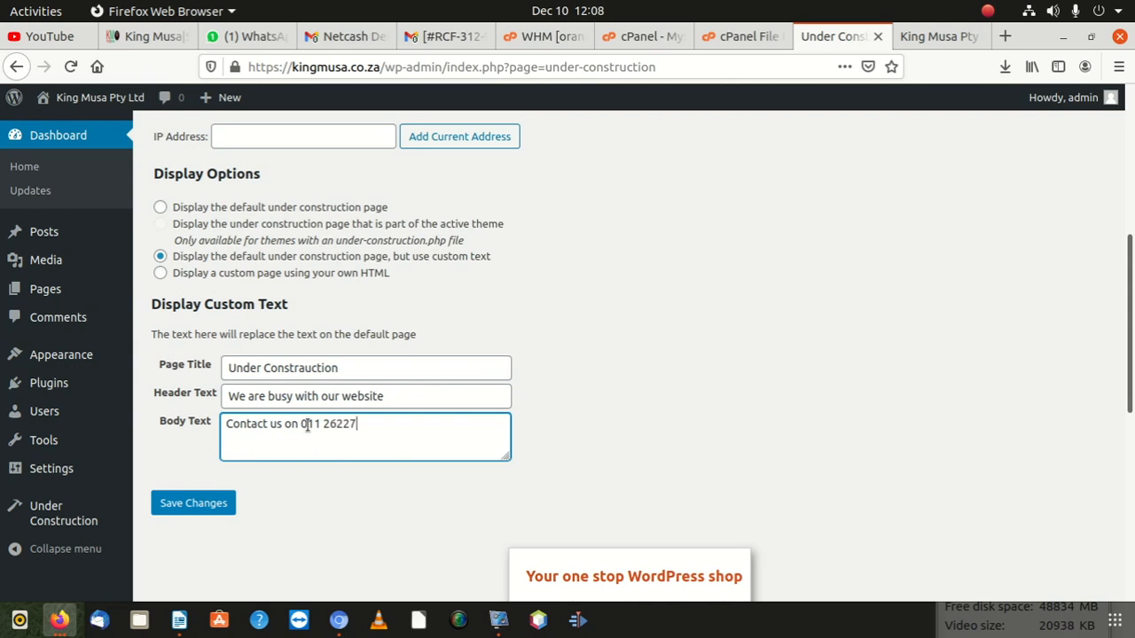
pyautogui.press('BackSpace')
pyautogui.click(213, 504)
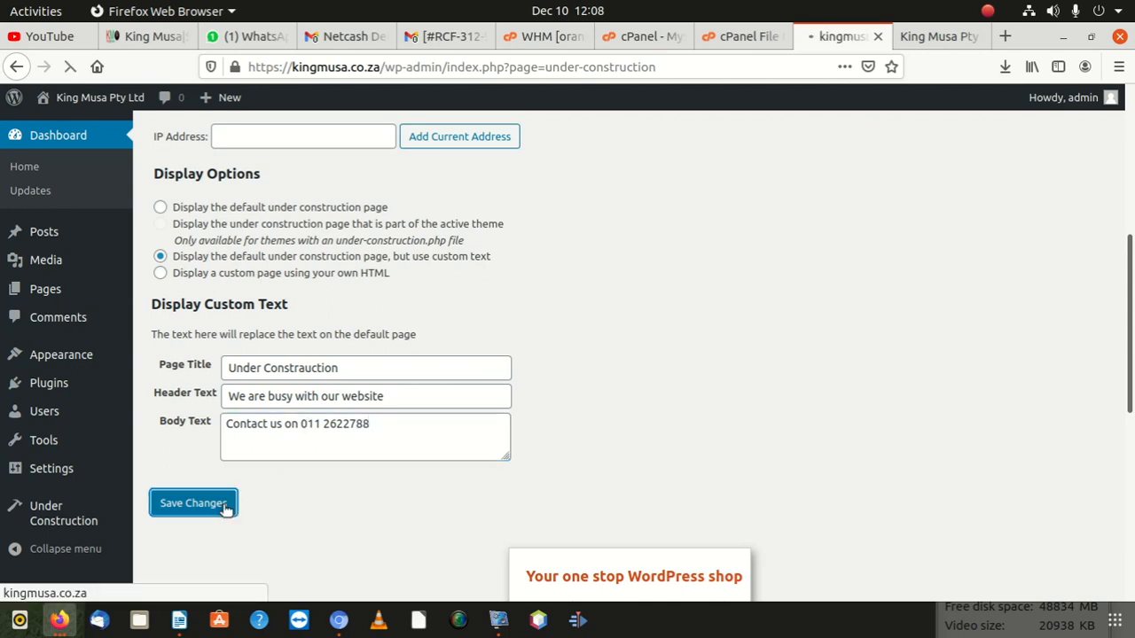
pyautogui.scroll(-5, 324, 470)
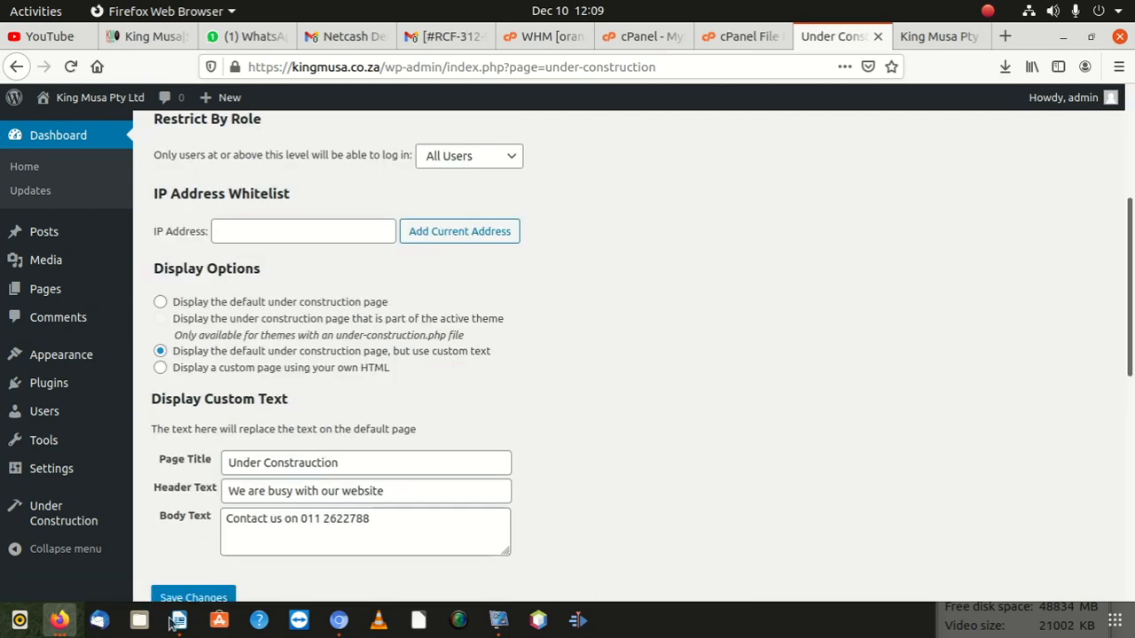
# Step: Reload kingmusa.co.za in maximized Chromium to see the 'We are busy with our website' page, then restore the window
pyautogui.click(339, 620)
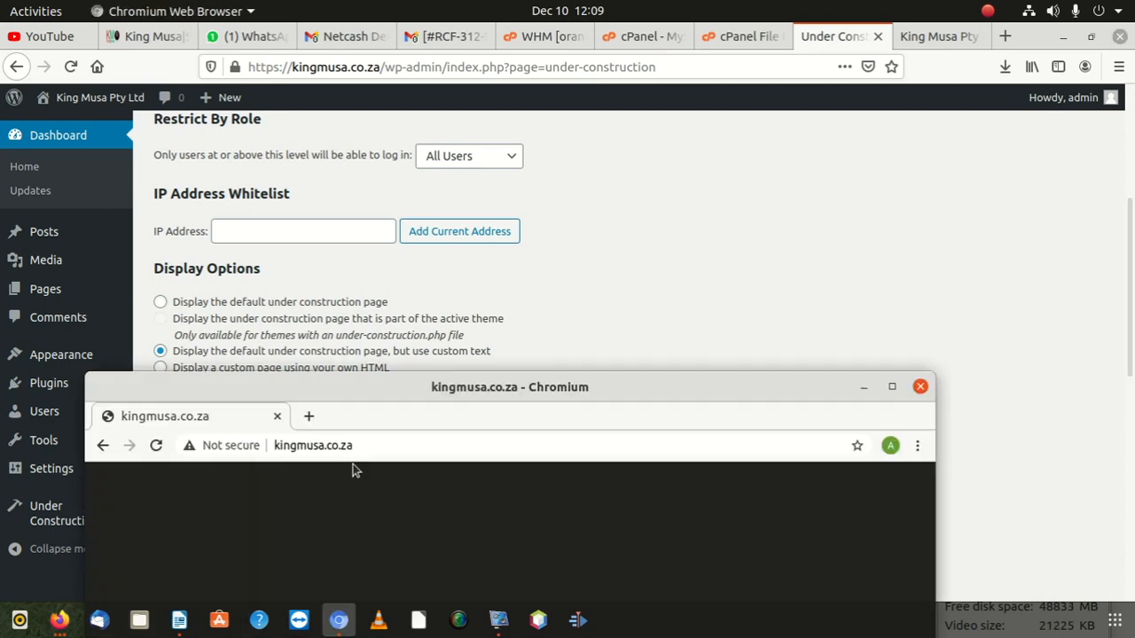
pyautogui.moveTo(359, 417); pyautogui.dragTo(379, 68)
pyautogui.click(365, 96)
pyautogui.press('Return')
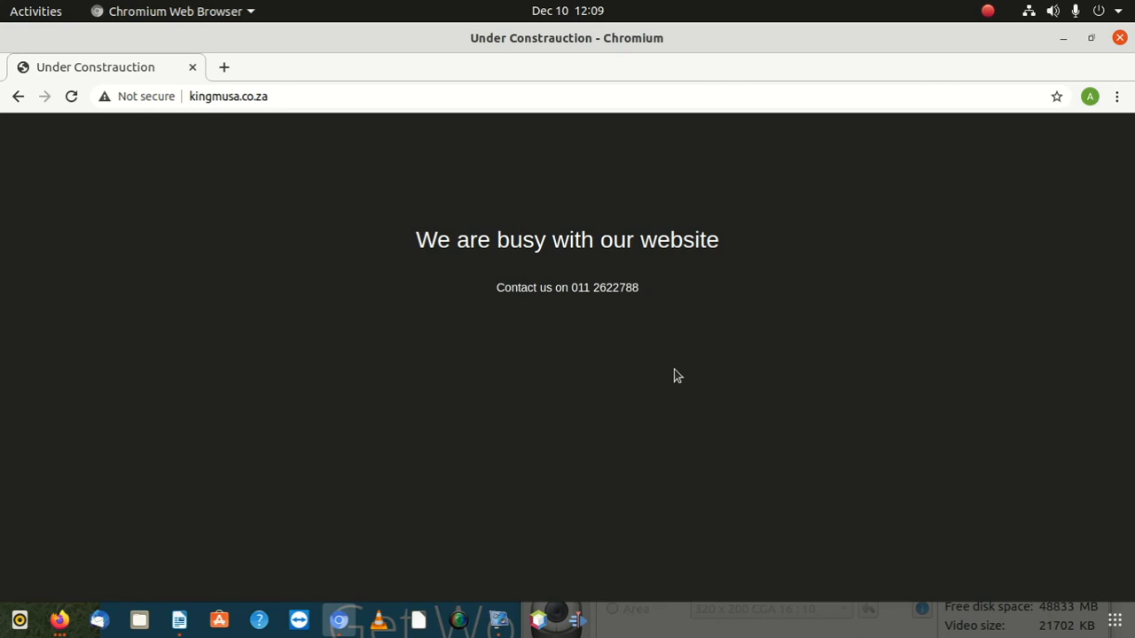
pyautogui.doubleClick(628, 288)
pyautogui.moveTo(748, 28); pyautogui.dragTo(653, 462)
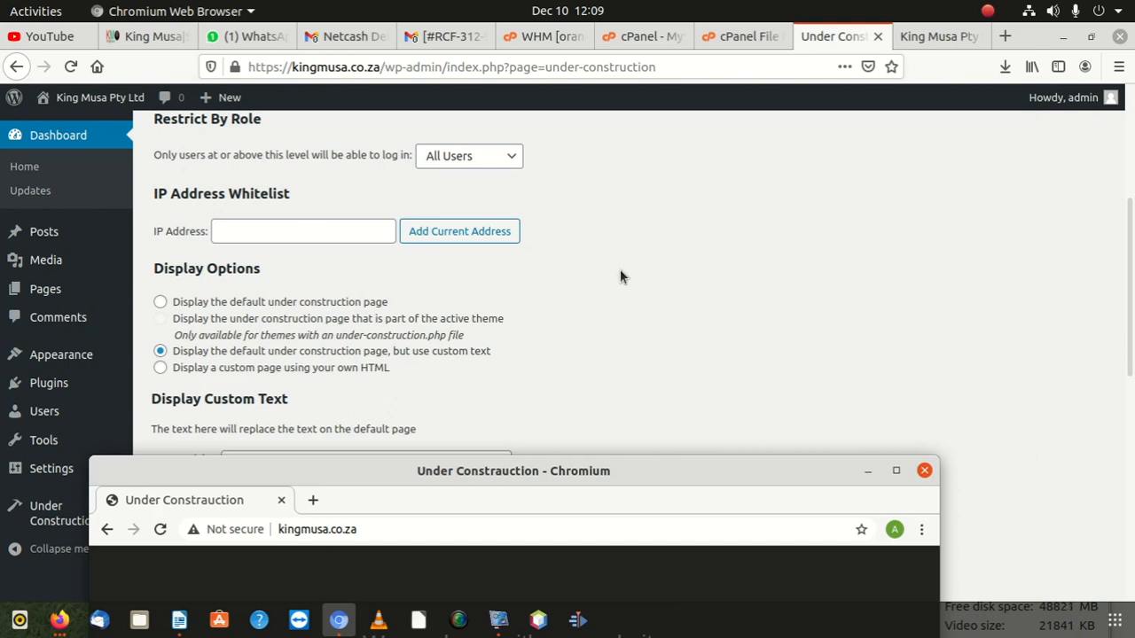
# Step: Bring the WordPress settings forward, then shrink and move Firefox and the recorder window to uncover the desktop
pyautogui.click(637, 224)
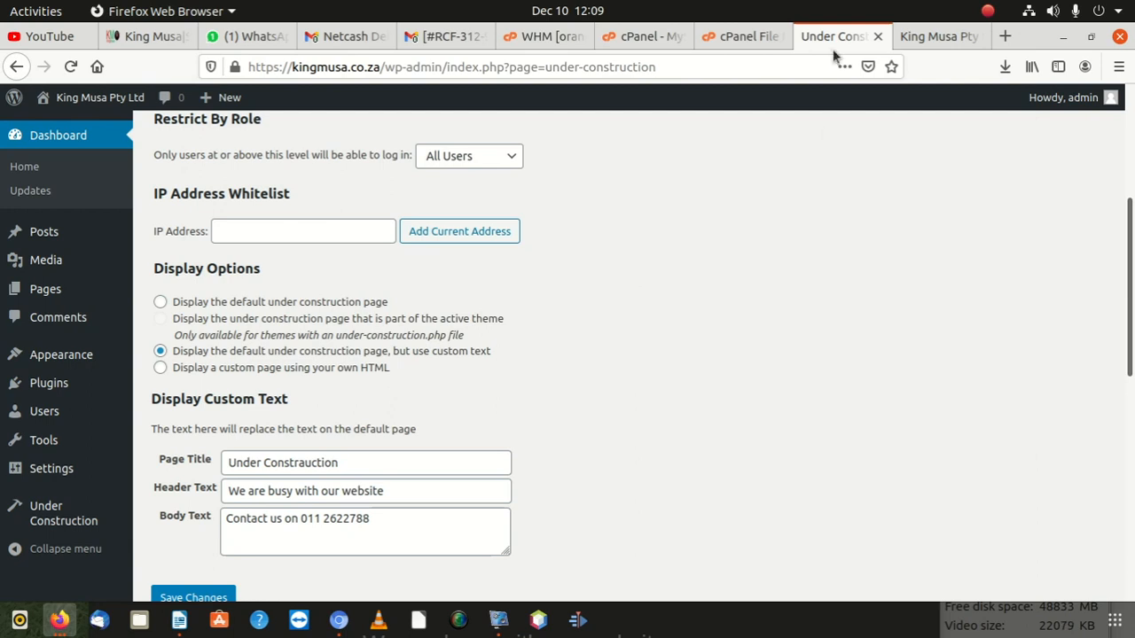
pyautogui.moveTo(845, 56); pyautogui.dragTo(688, 367)
pyautogui.moveTo(1002, 472); pyautogui.dragTo(1032, 444)
pyautogui.moveTo(58, 366); pyautogui.dragTo(352, 494)
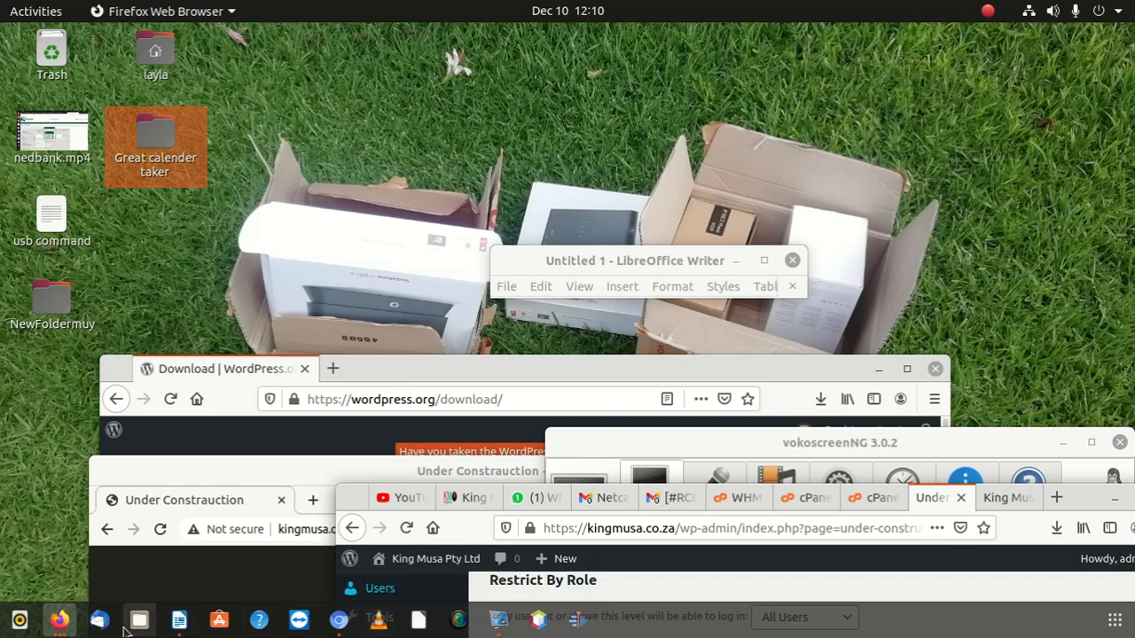
# Step: Search the application list for 'text' and launch Text Editor
pyautogui.click(1113, 626)
pyautogui.click(565, 55)
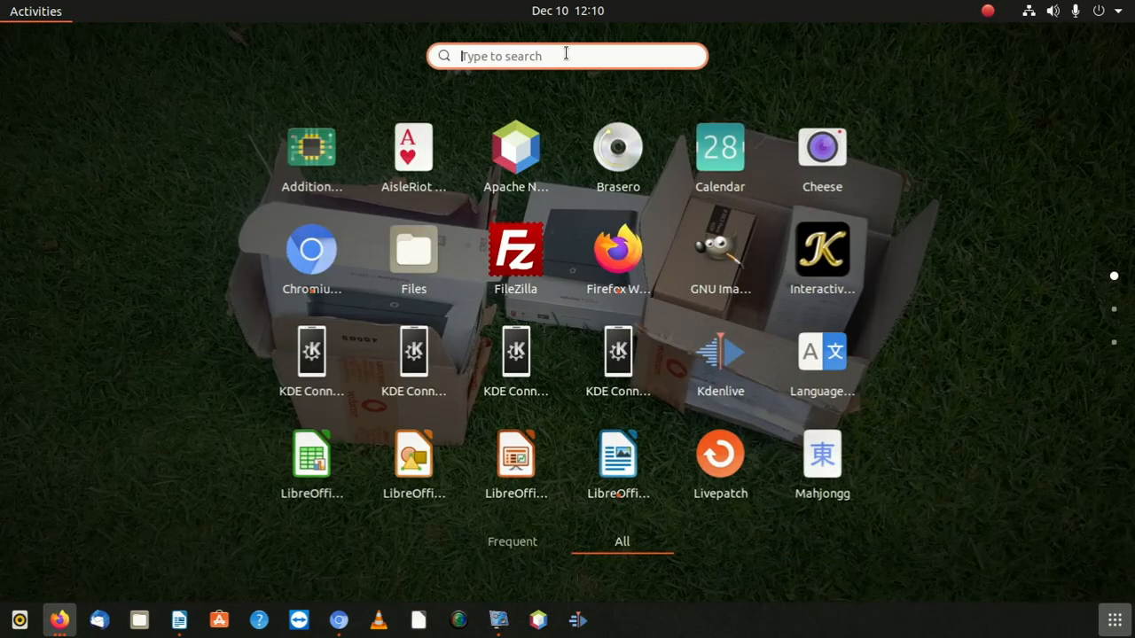
pyautogui.write('text')
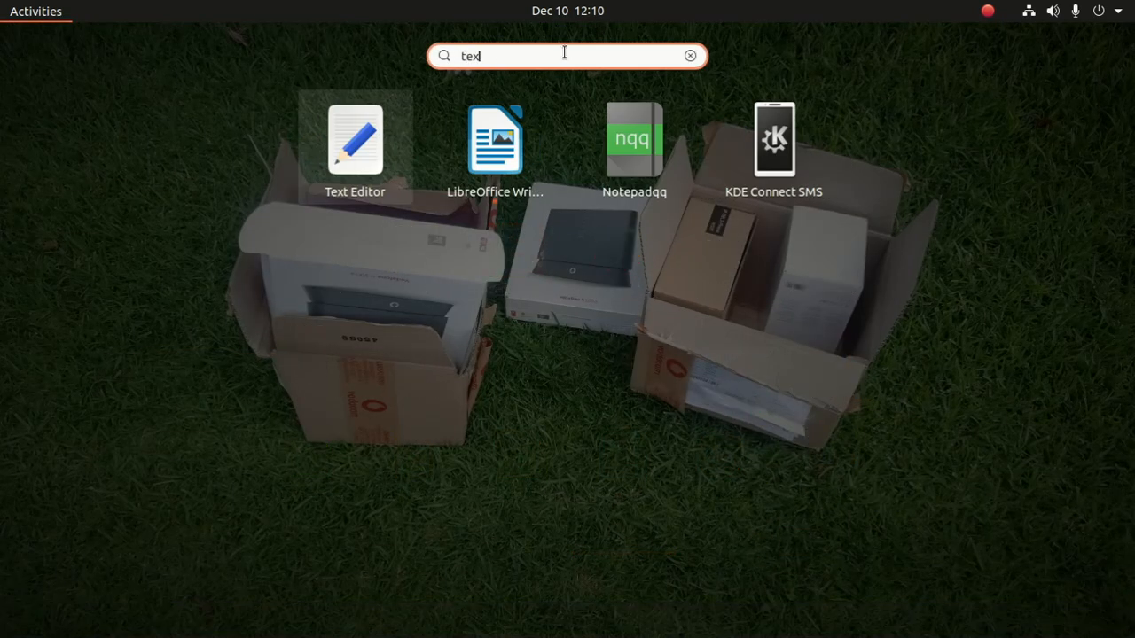
pyautogui.press('Return')
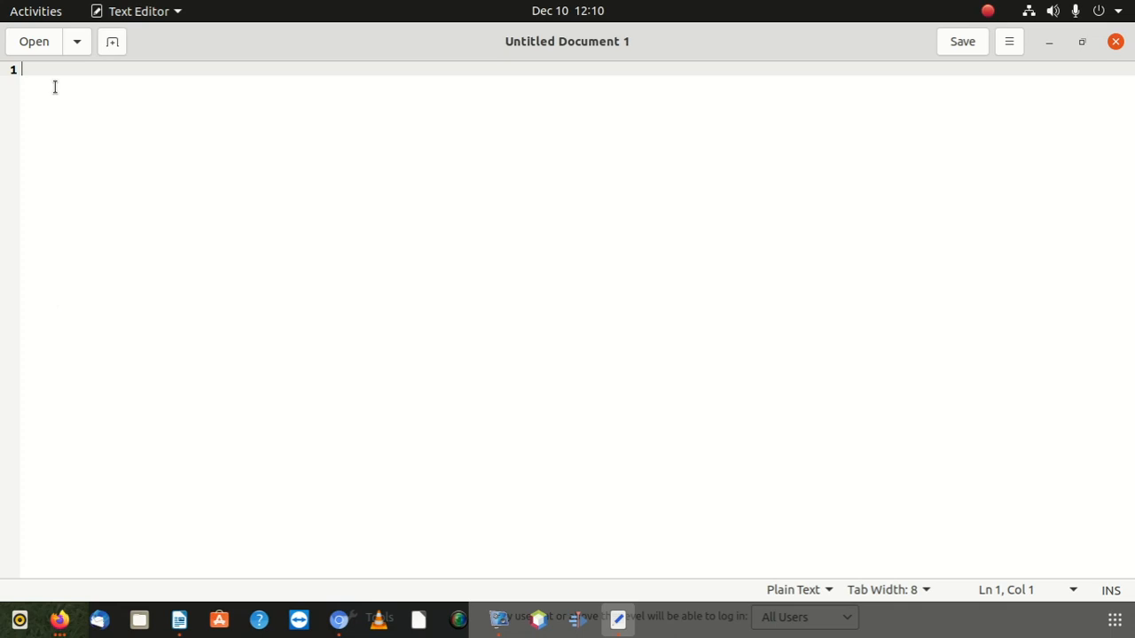
# Step: Type the doctype declaration <! doc type = html> on the first line
pyautogui.write('<?')
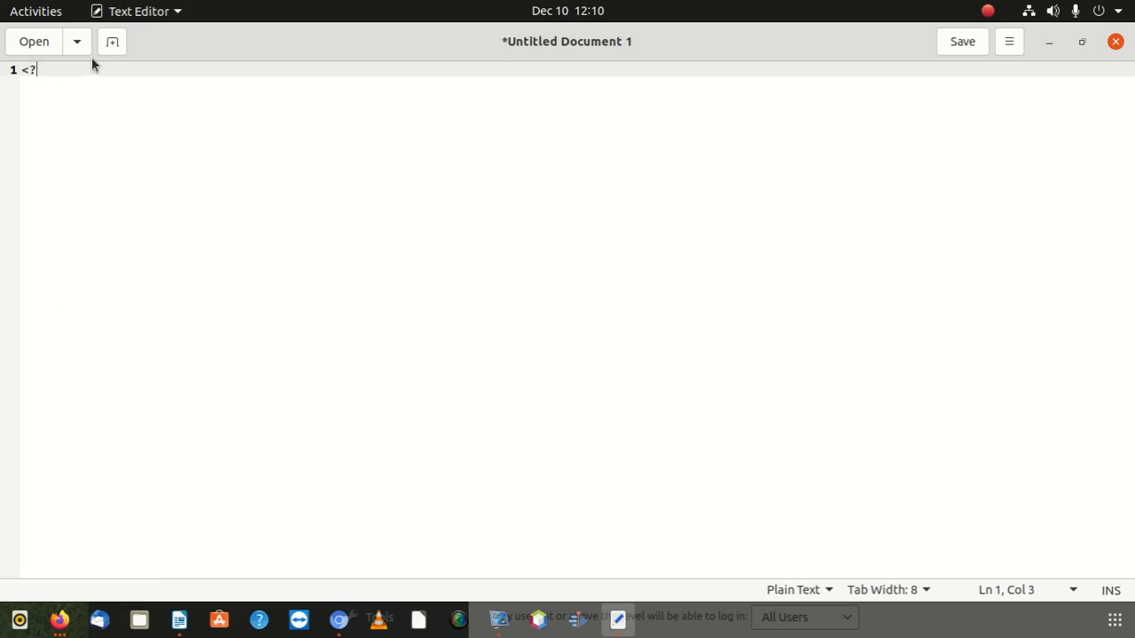
pyautogui.press('BackSpace')
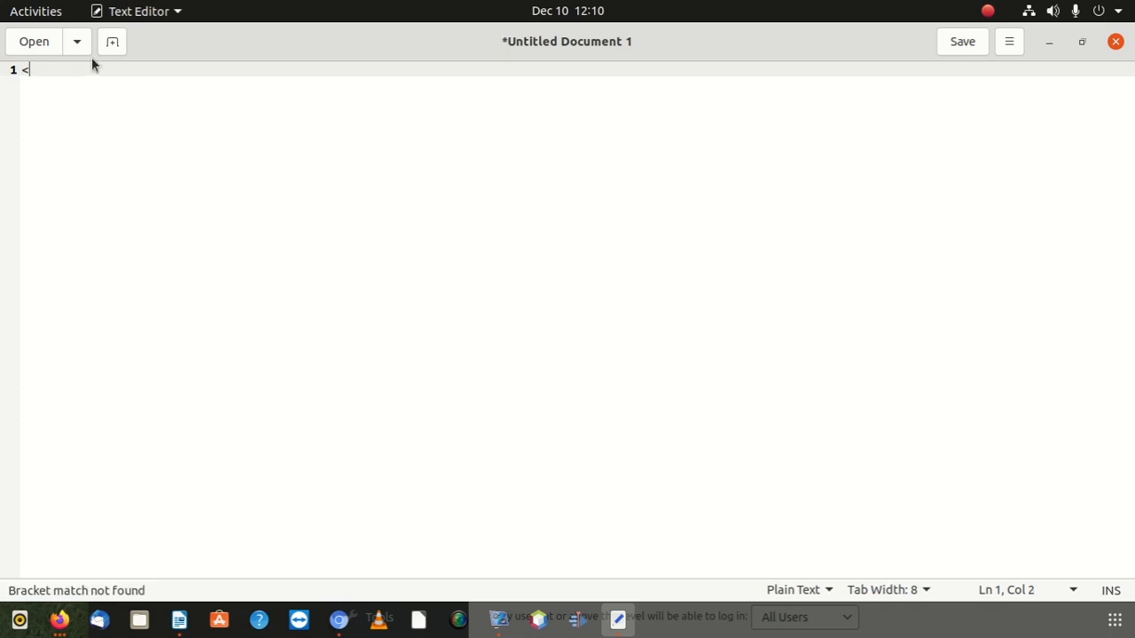
pyautogui.write('! doc')
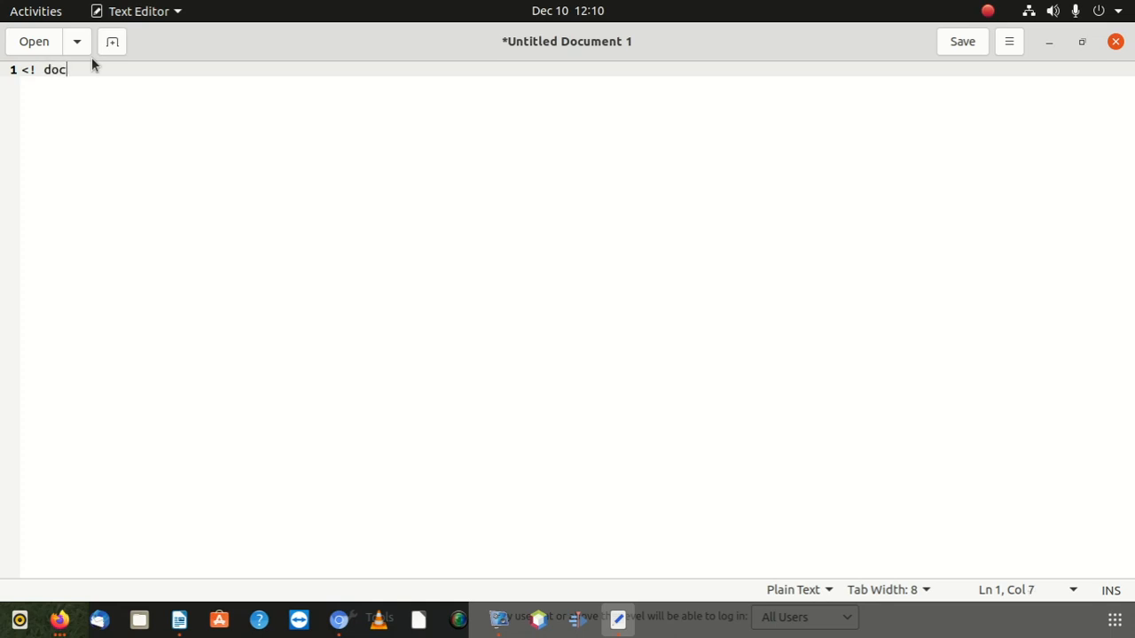
pyautogui.write(' ty')
pyautogui.write('pe')
pyautogui.write(' = htm')
pyautogui.write('l')
pyautogui.write('>')
pyautogui.press('BackSpace')
pyautogui.write('>')
pyautogui.press('Return')
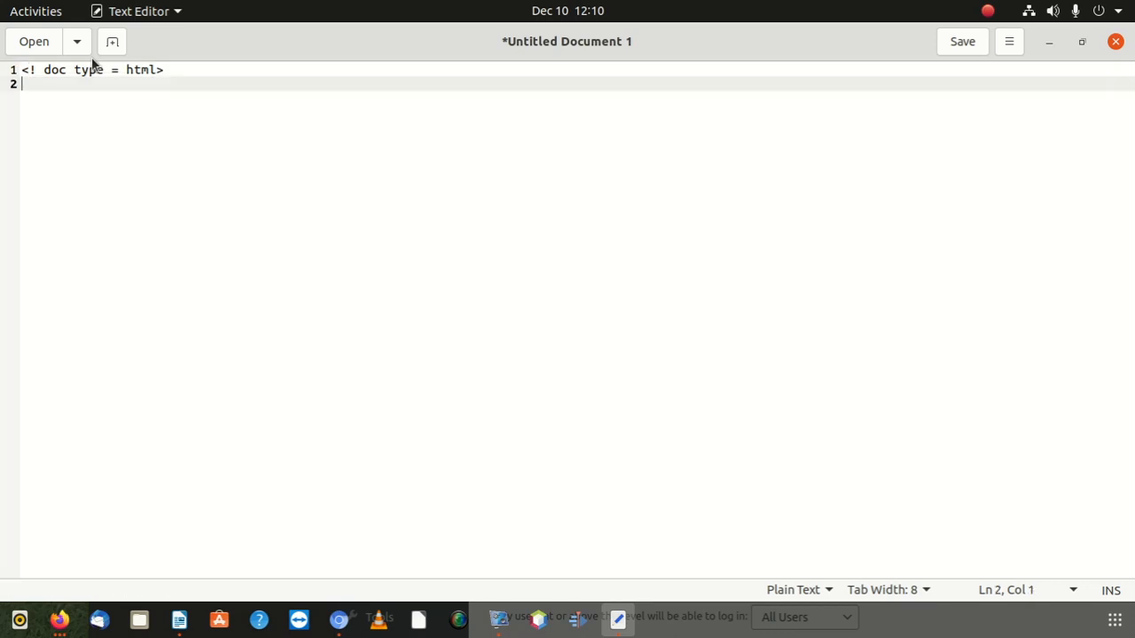
# Step: Add a title element reading 'Azania Tutorials' on the second line
pyautogui.write('<>')
pyautogui.press('Left')
pyautogui.write('r')
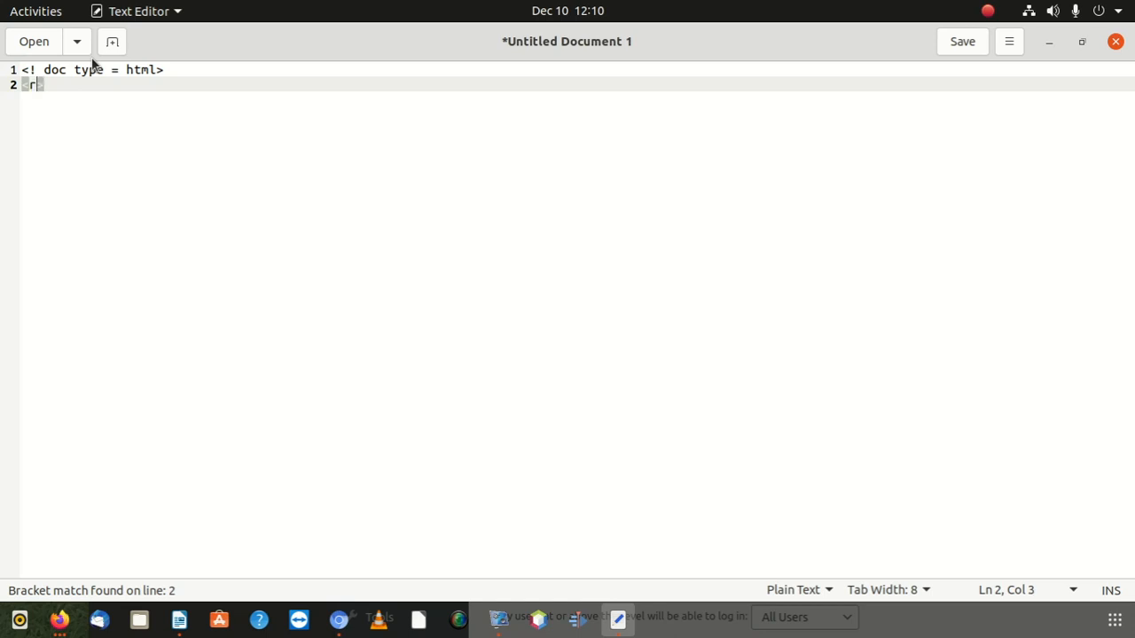
pyautogui.press('BackSpace')
pyautogui.write('title')
pyautogui.press('Right')
pyautogui.write('<')
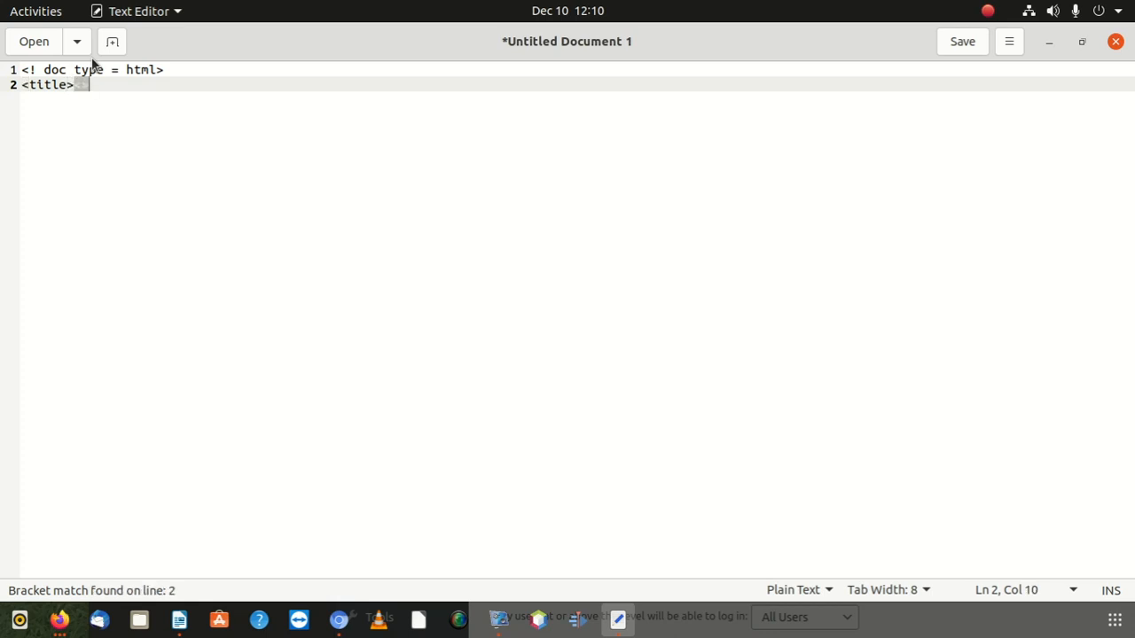
pyautogui.write('/title')
pyautogui.press('Left')
pyautogui.press('Left')
pyautogui.press('Left')
pyautogui.press('Left')
pyautogui.press('Left')
pyautogui.press('Left')
pyautogui.press('Left')
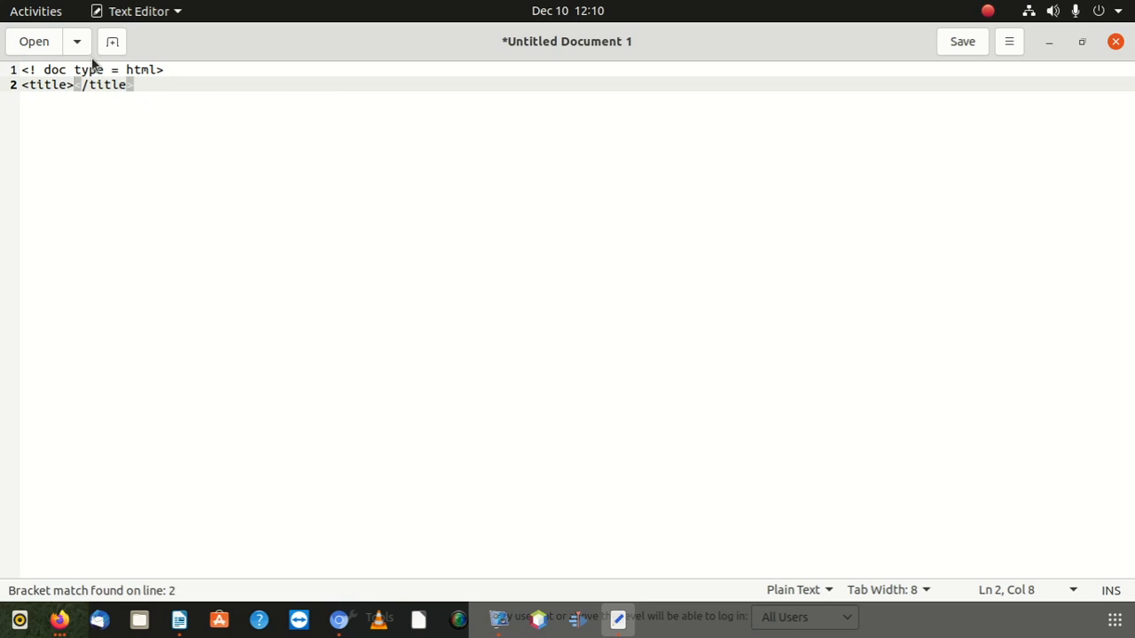
pyautogui.write('Az')
pyautogui.write('ania ')
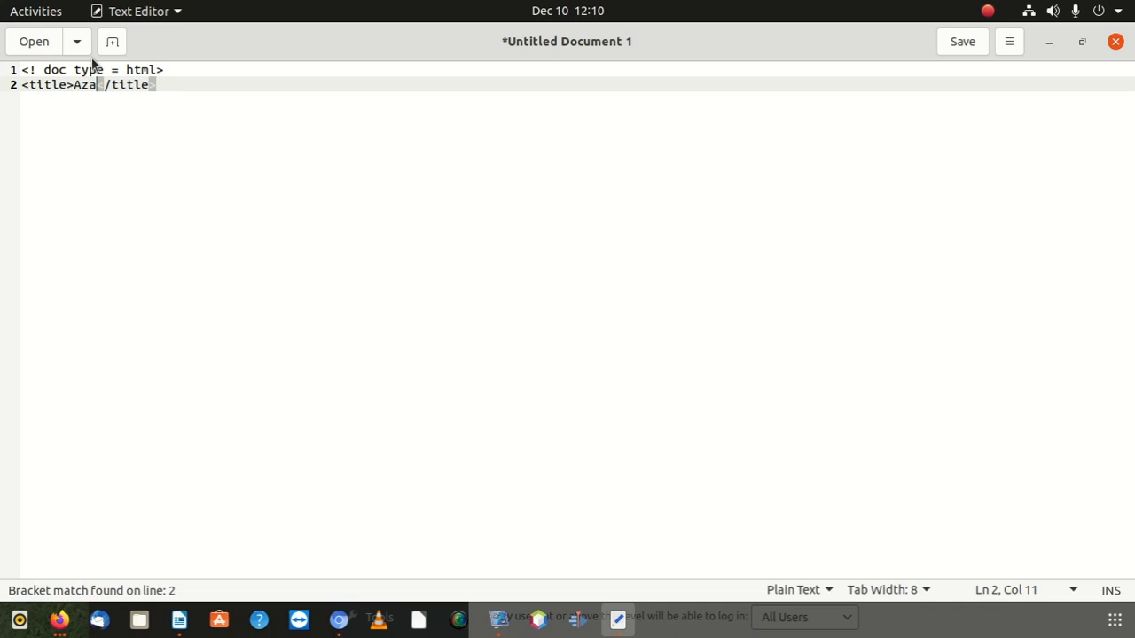
pyautogui.write('t')
pyautogui.press('BackSpace')
pyautogui.write('Tutorials')
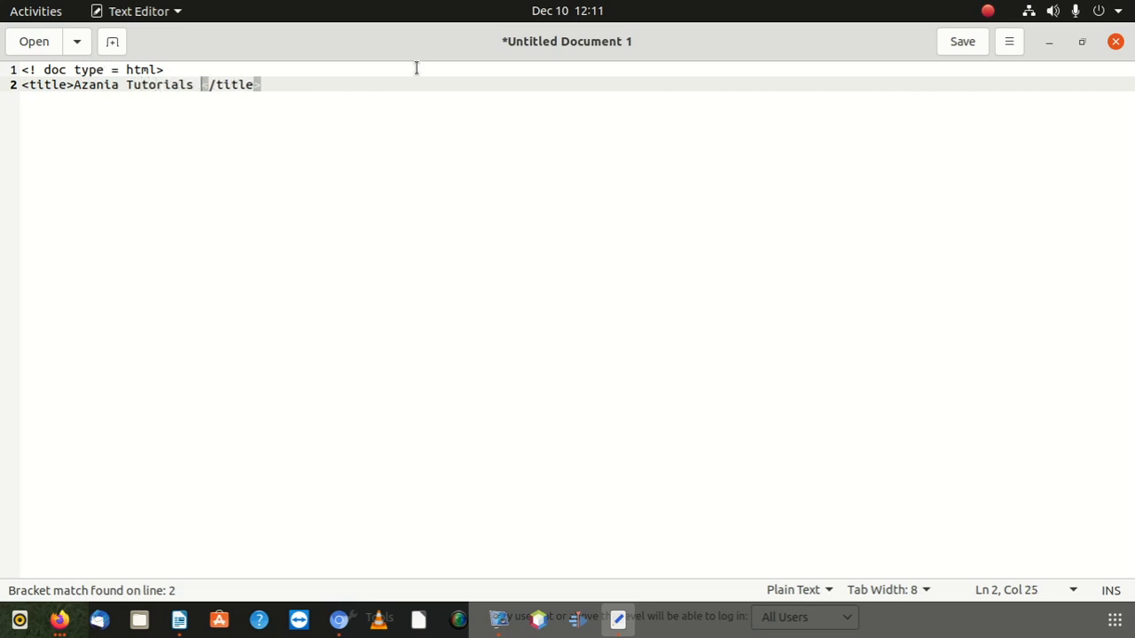
# Step: Surround the title line with opening <head> and closing </head> tags
pyautogui.click(261, 85)
pyautogui.press('Return')
pyautogui.write('<>')
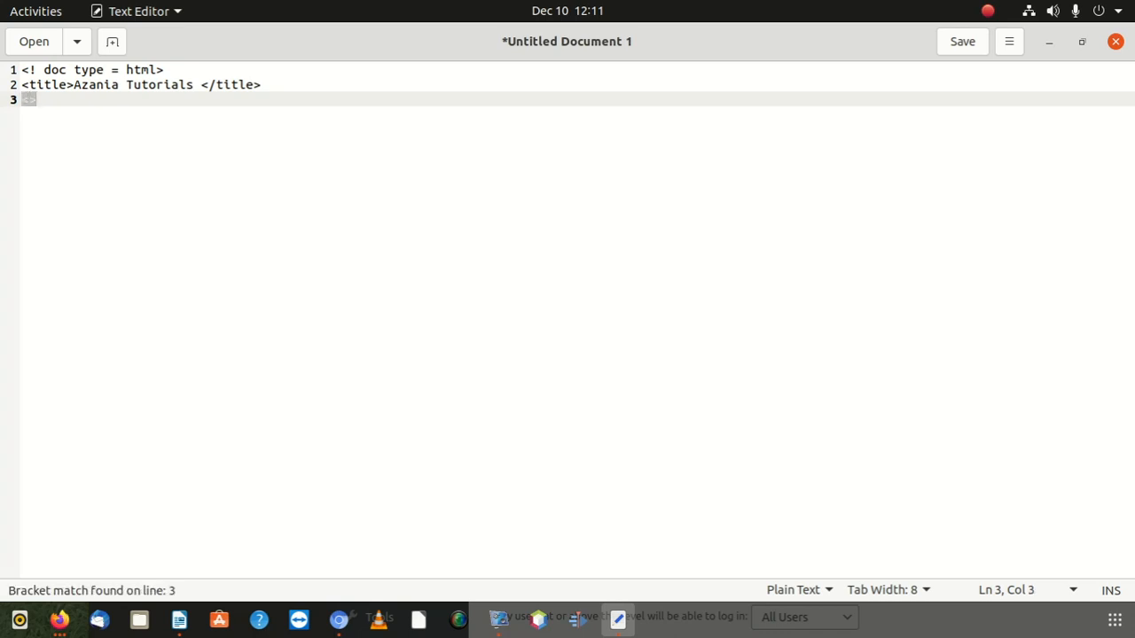
pyautogui.click(24, 101)
pyautogui.click(28, 99)
pyautogui.write('/head')
pyautogui.click(212, 68)
pyautogui.press('Return')
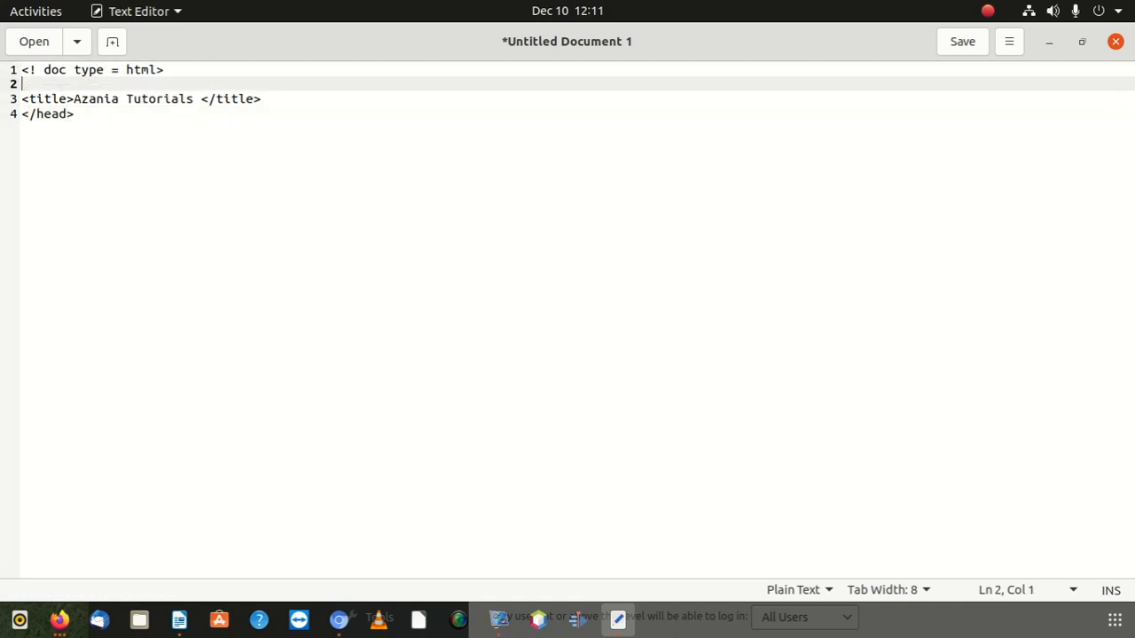
pyautogui.write('</h')
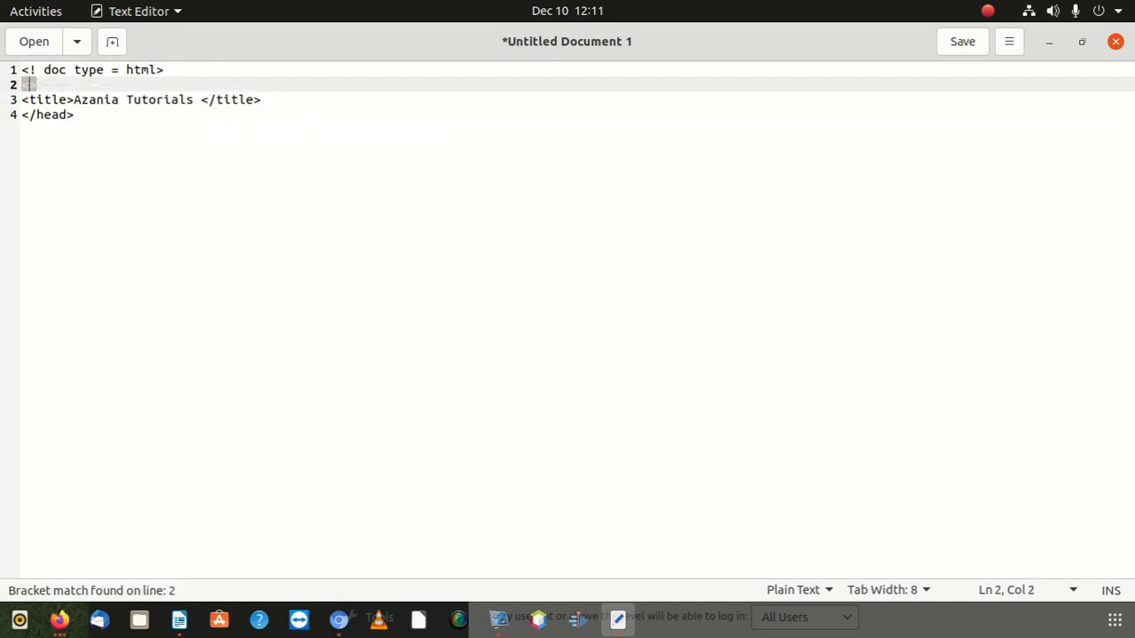
pyautogui.write('ead')
pyautogui.press('BackSpace')
pyautogui.press('BackSpace')
pyautogui.press('BackSpace')
pyautogui.press('BackSpace')
pyautogui.press('BackSpace')
pyautogui.write('head')
# Step: Add <body> and </body> tags on separate lines after the head section
pyautogui.click(136, 115)
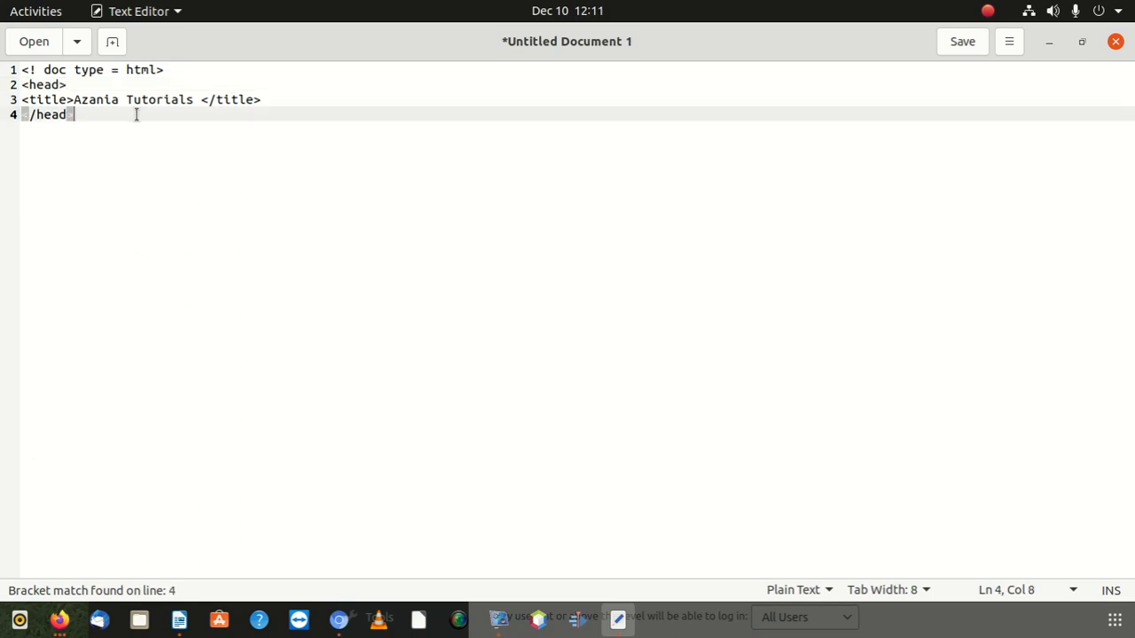
pyautogui.press('Return')
pyautogui.write('<>')
pyautogui.press('Left')
pyautogui.write('body')
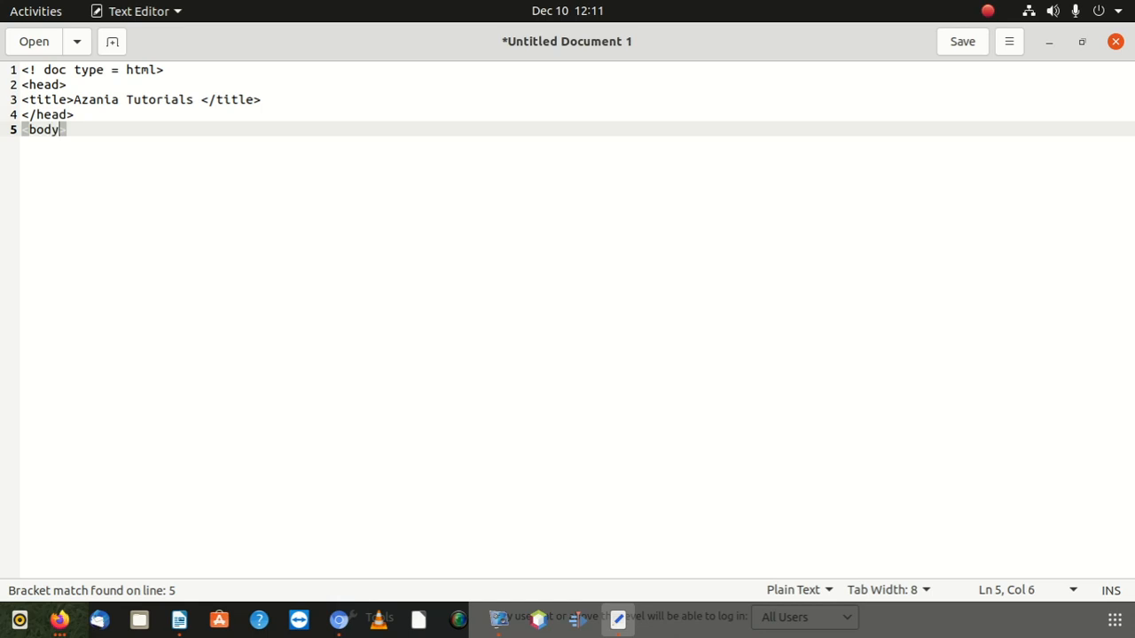
pyautogui.press('Right')
pyautogui.press('Return')
pyautogui.write('<>')
pyautogui.press('Left')
pyautogui.write('/body')
pyautogui.press('Right')
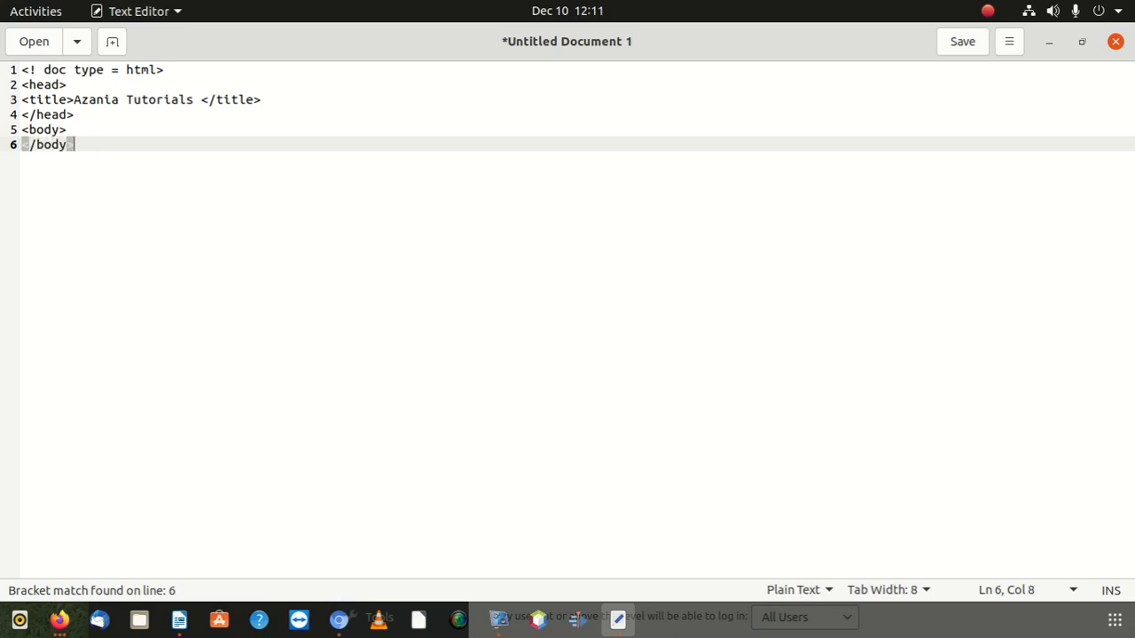
# Step: Finish the document with a closing </html> tag on its own line
pyautogui.press('Return')
pyautogui.write('<>')
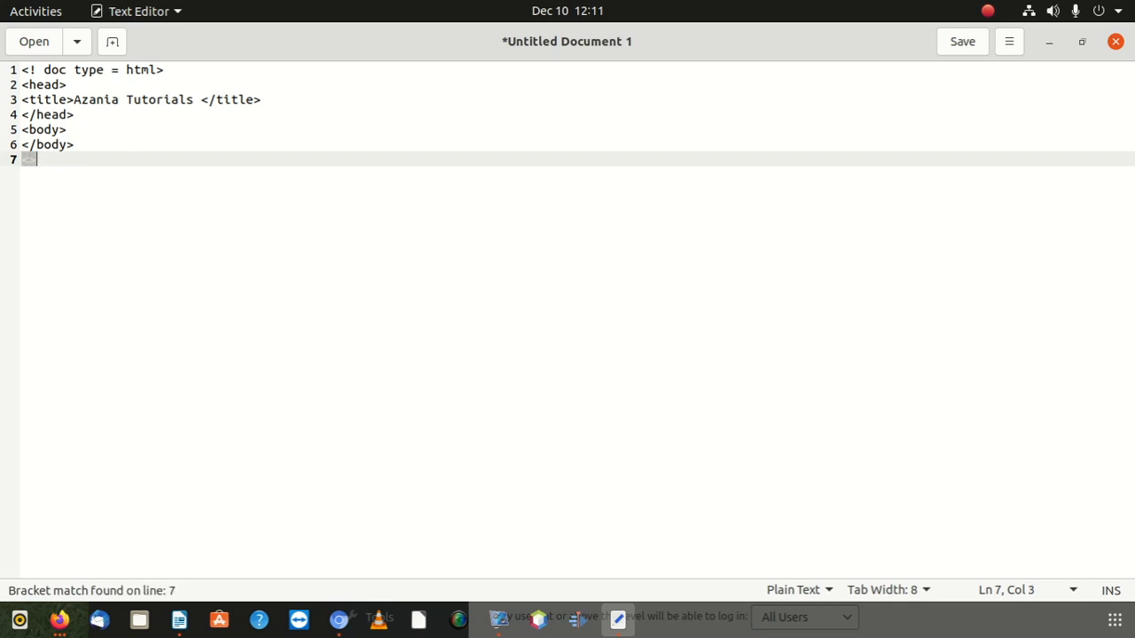
pyautogui.press('Left')
pyautogui.write('/html')
# Step: Add an h1 heading reading 'Under Construction' inside the body
pyautogui.click(93, 132)
pyautogui.press('Return')
pyautogui.write('<>')
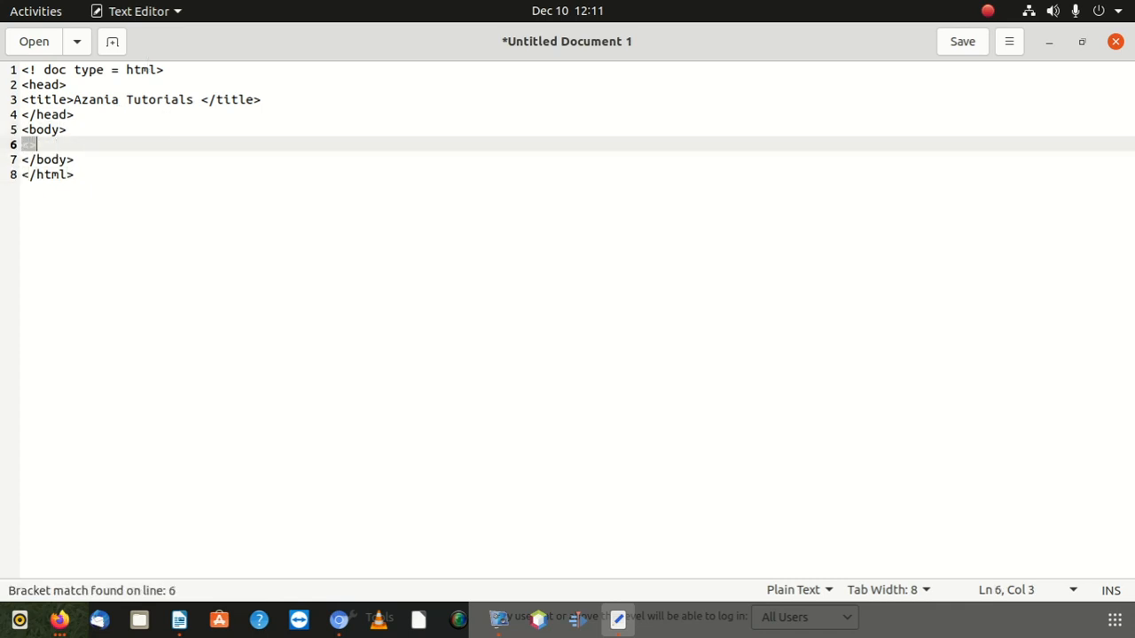
pyautogui.press('BackSpace')
pyautogui.write('ht>')
pyautogui.press('BackSpace')
pyautogui.write('1')
pyautogui.write('>')
pyautogui.write('<h1><')
pyautogui.write('/h1')
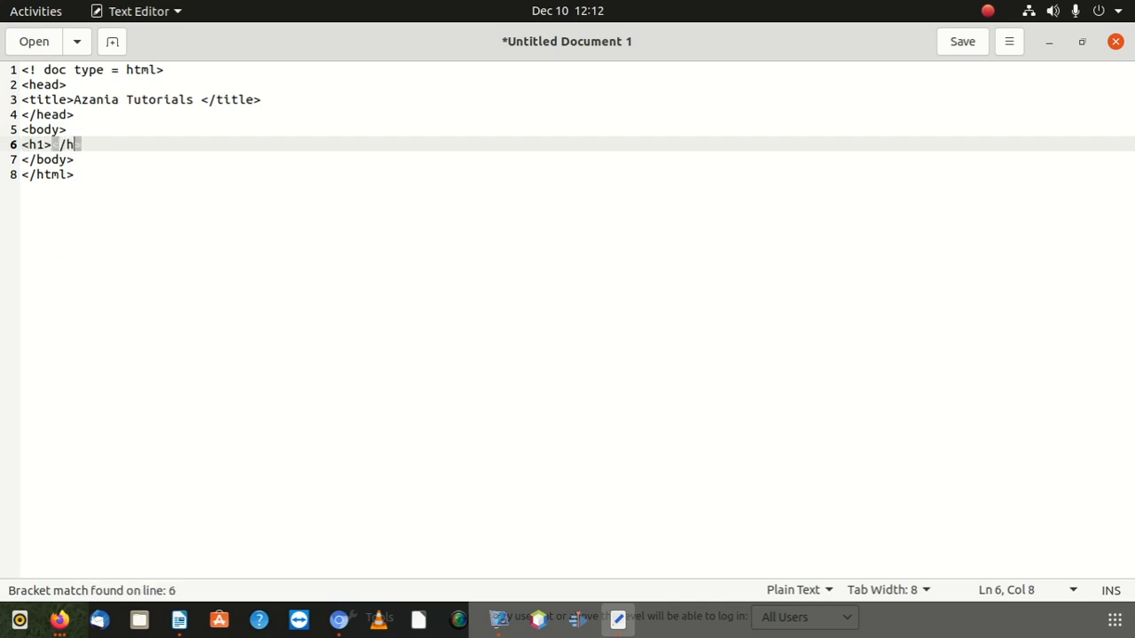
pyautogui.click(116, 143)
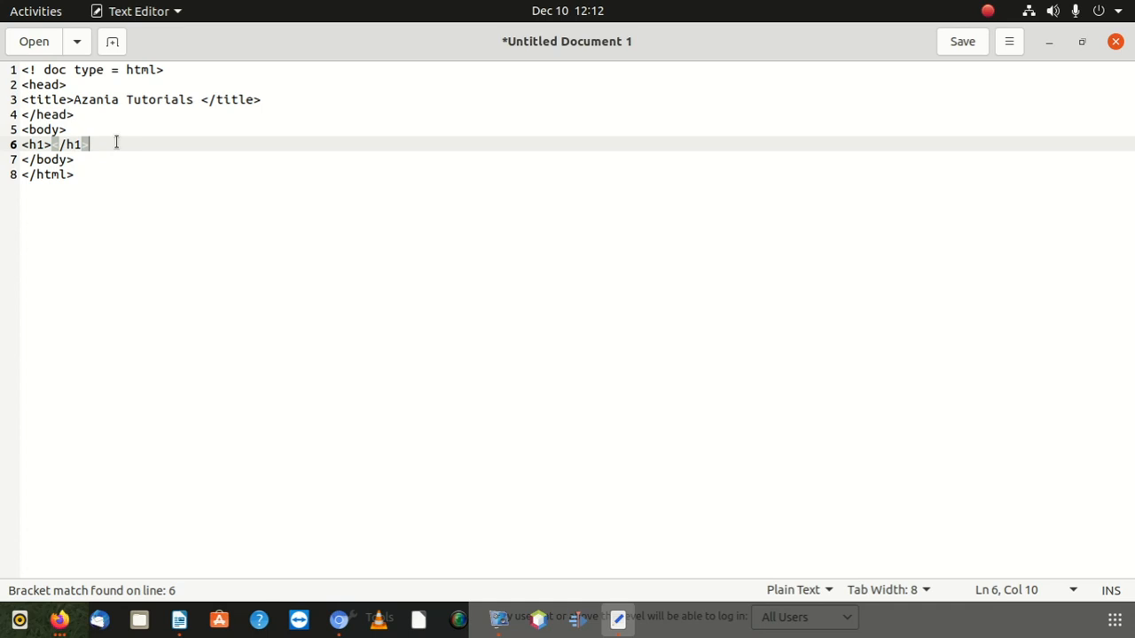
pyautogui.click(50, 145)
pyautogui.write('Under Construction')
# Step: Add an h2 line 'Contact us on' followed by the phone number, fixing the closing </h2> tag
pyautogui.click(280, 144)
pyautogui.press('Return')
pyautogui.write('<>')
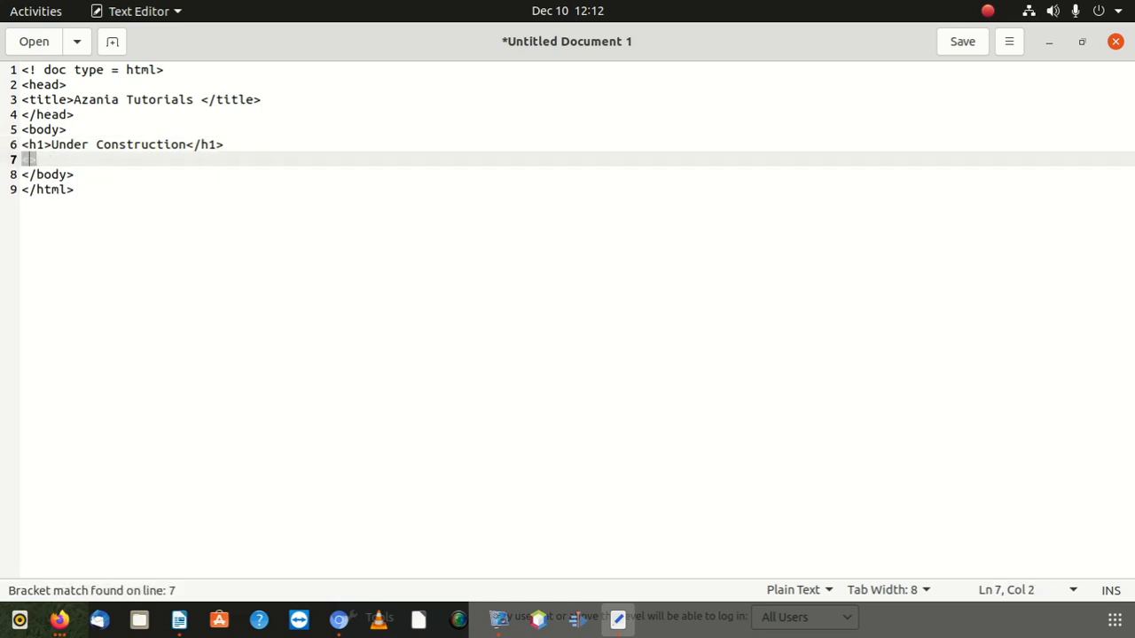
pyautogui.write('h2>')
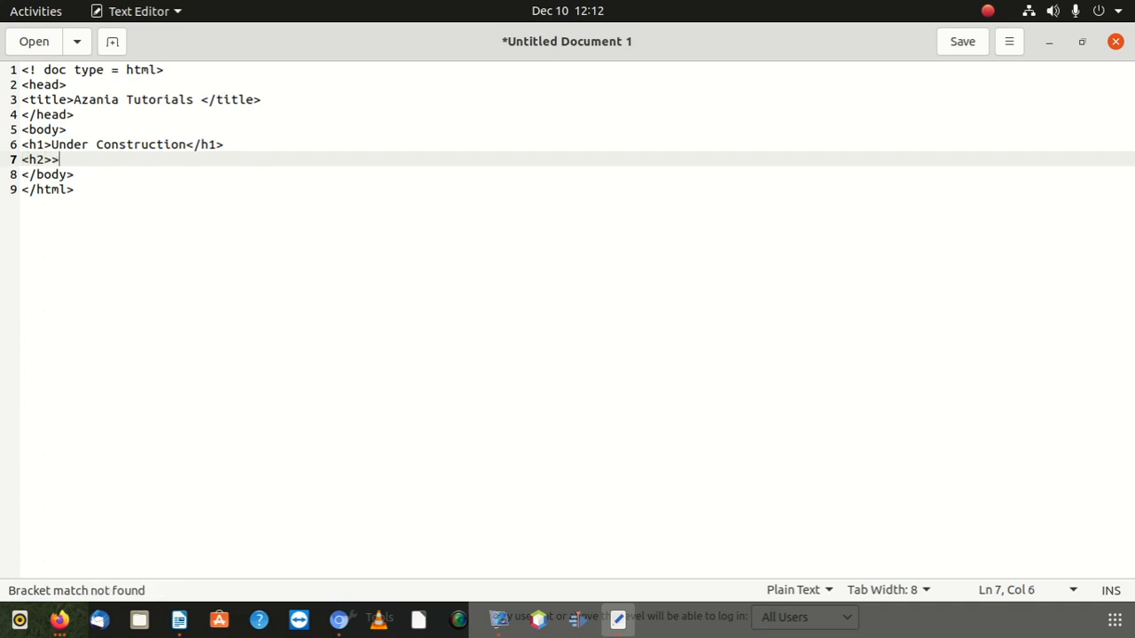
pyautogui.press('BackSpace')
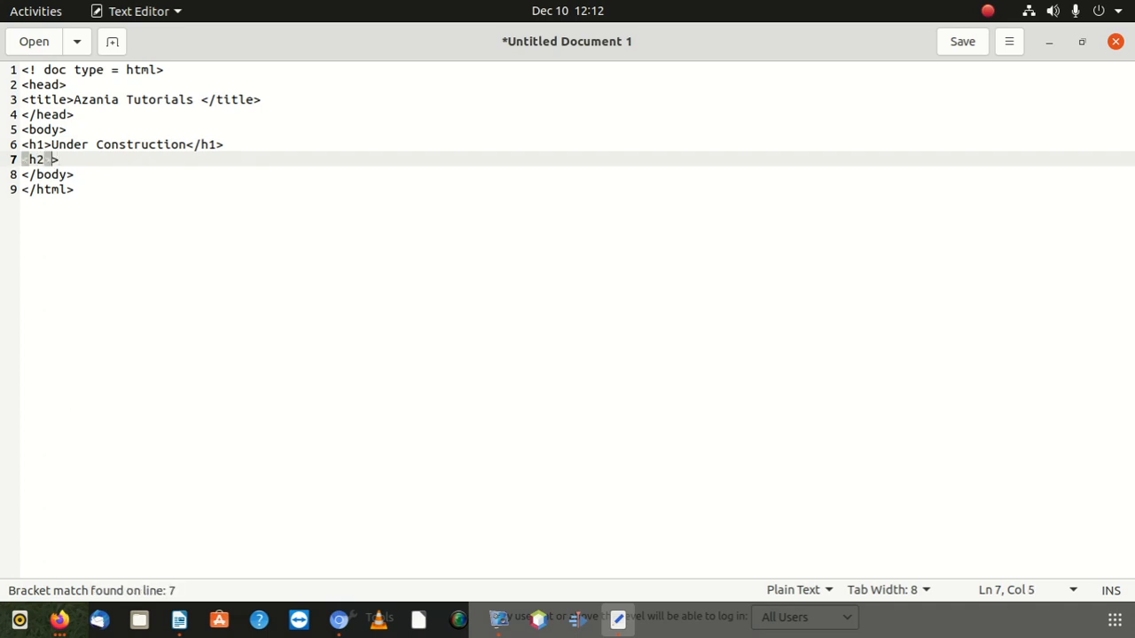
pyautogui.write('/h2')
pyautogui.press('Left')
pyautogui.press('Left')
pyautogui.press('Left')
pyautogui.write('<')
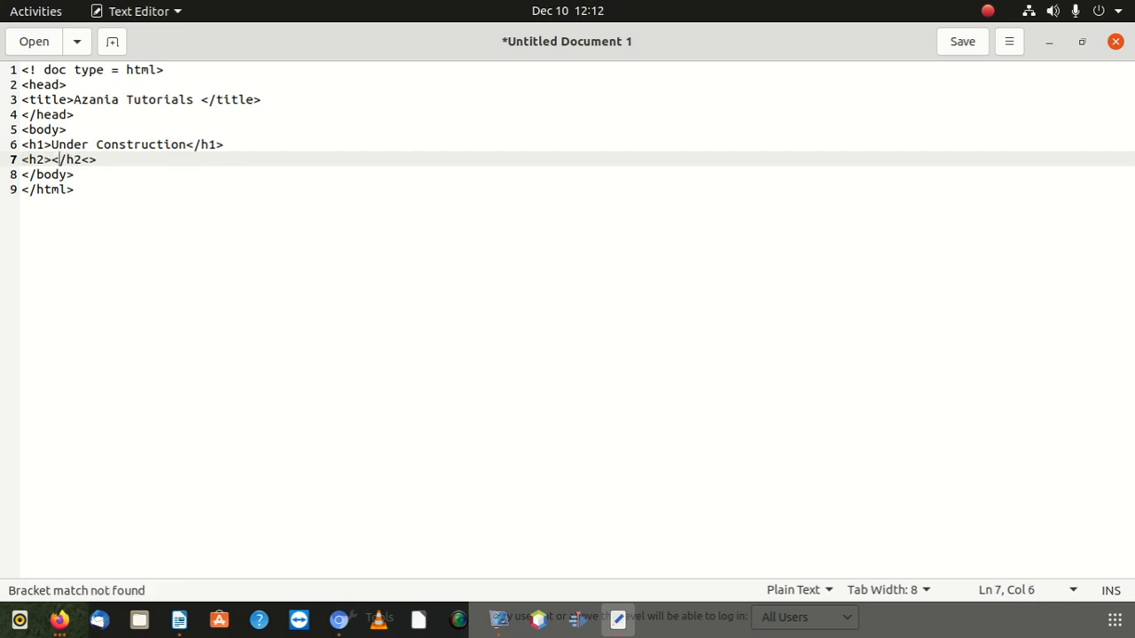
pyautogui.press('Left')
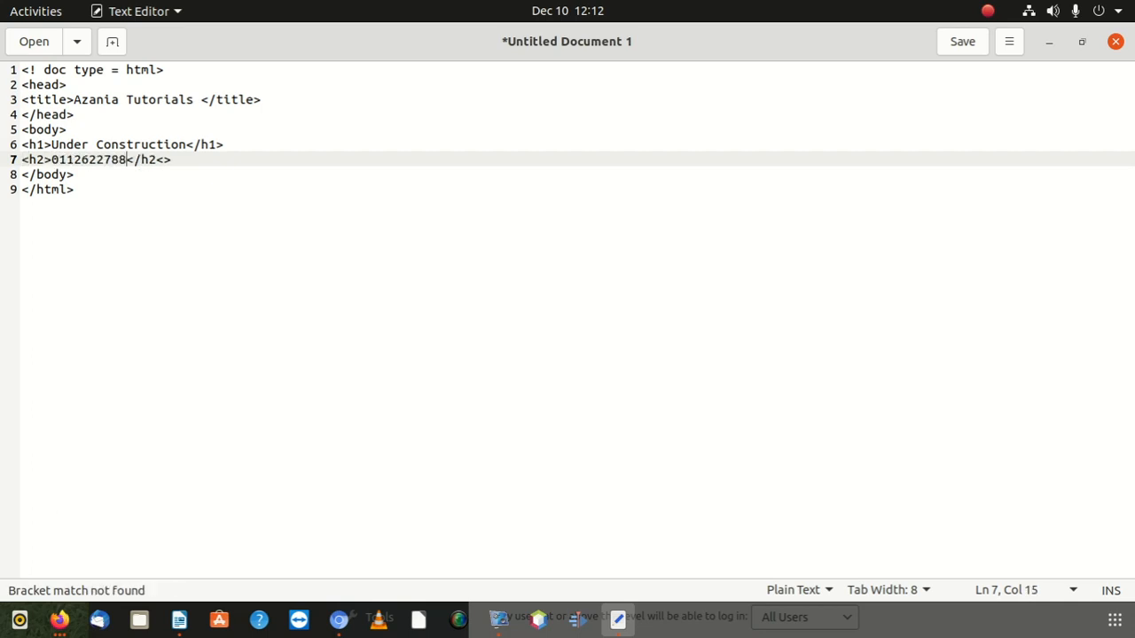
pyautogui.press('Left')
pyautogui.press('Left')
pyautogui.press('Left')
pyautogui.press('Left')
pyautogui.press('Left')
pyautogui.press('Left')
pyautogui.press('Left')
pyautogui.press('Left')
pyautogui.press('Left')
pyautogui.press('Left')
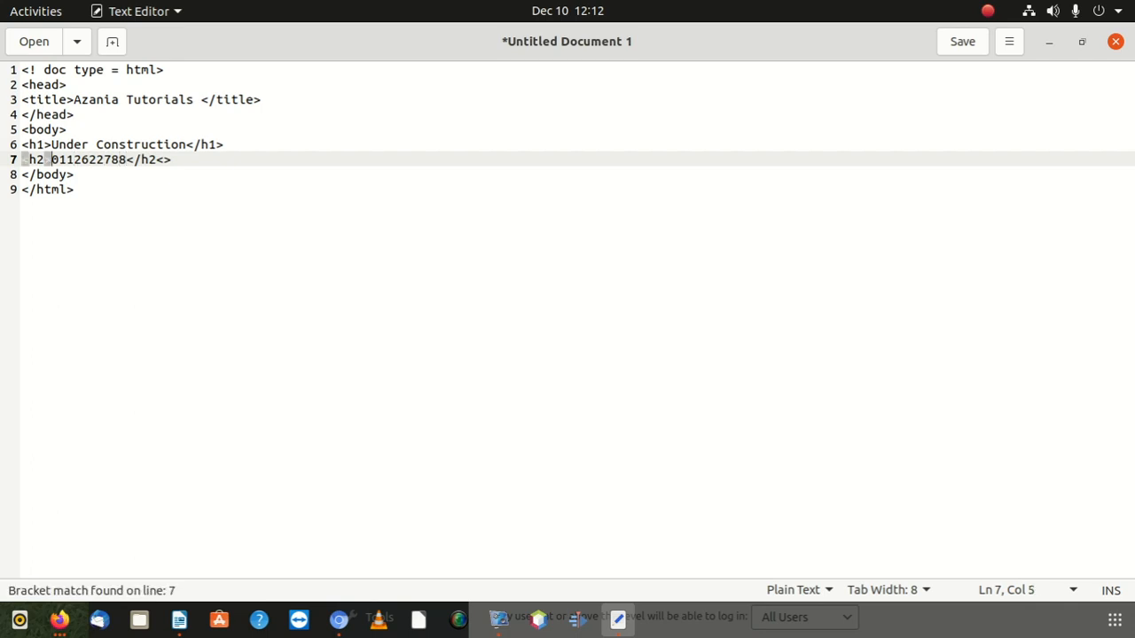
pyautogui.write('C')
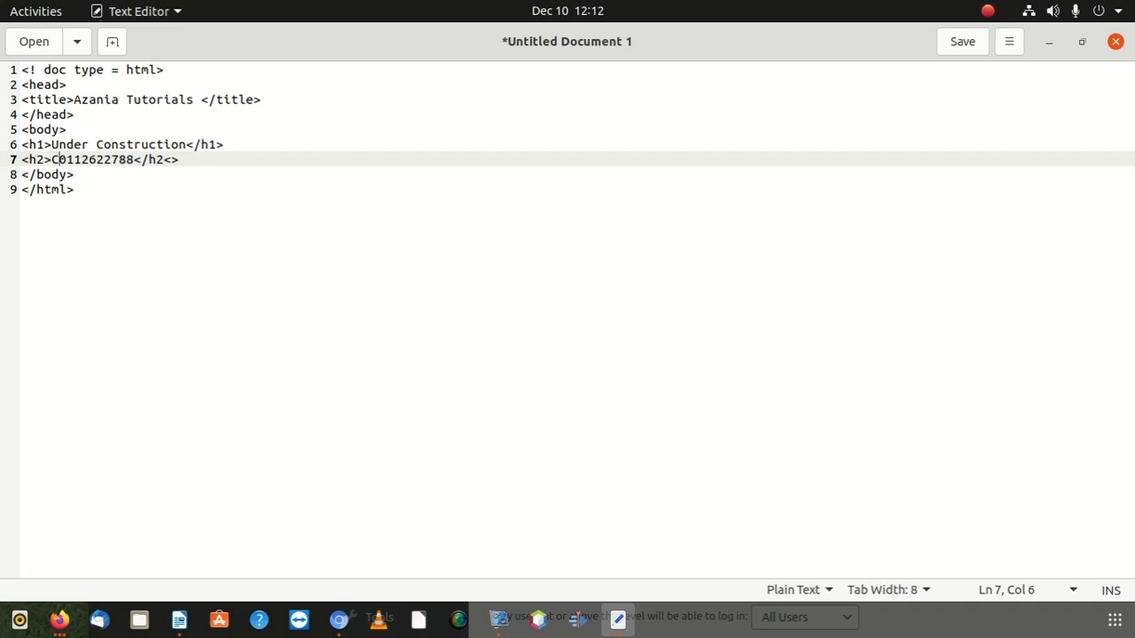
pyautogui.write('ontact us ')
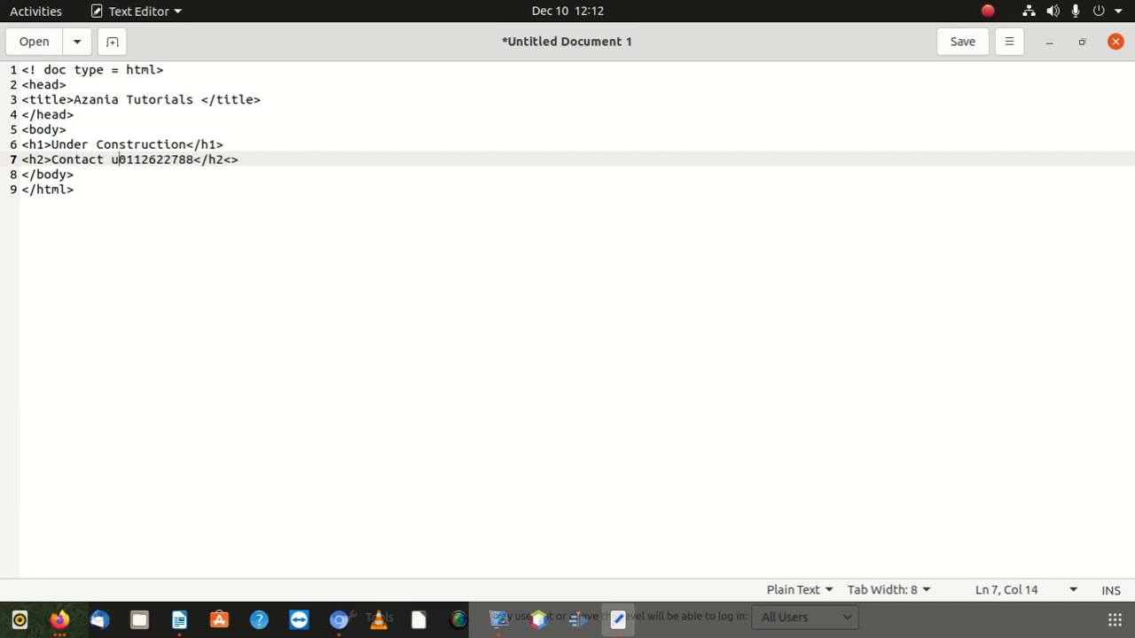
pyautogui.write('on')
pyautogui.press('Right')
pyautogui.press('Right')
pyautogui.press('Right')
pyautogui.press('Right')
pyautogui.press('Right')
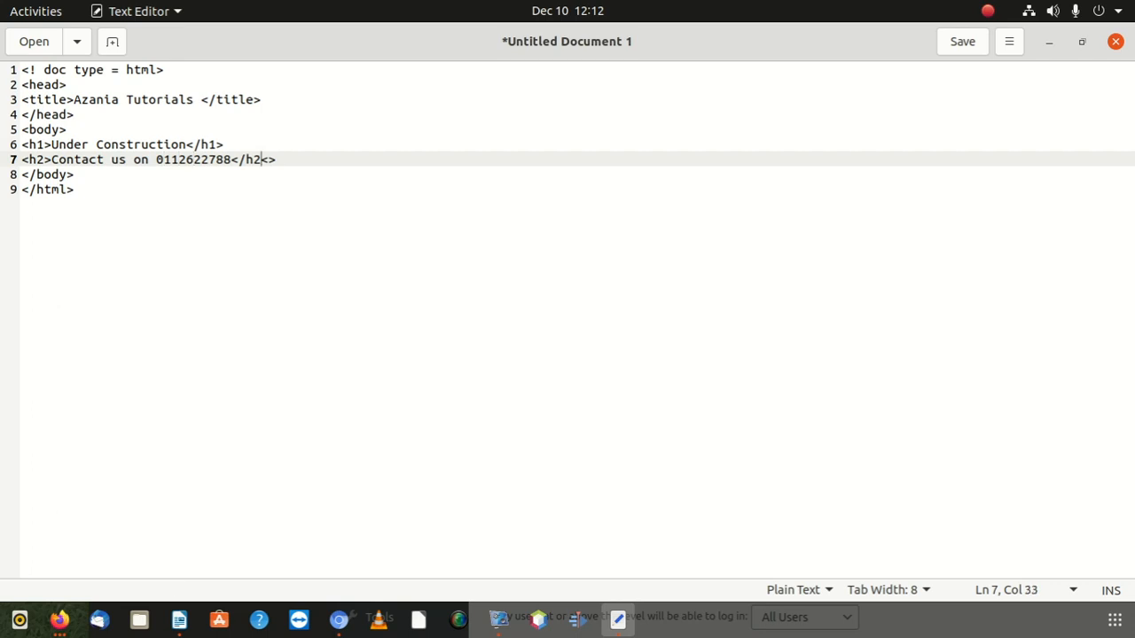
pyautogui.press('Right')
pyautogui.press('Right')
pyautogui.press('BackSpace')
pyautogui.press('BackSpace')
pyautogui.write('>')
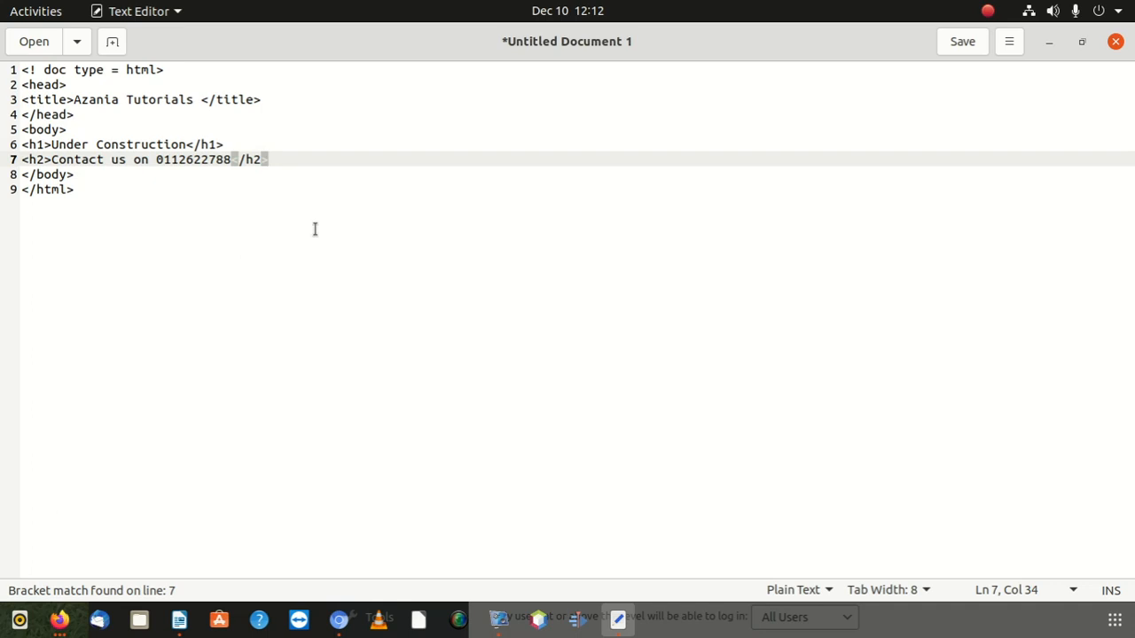
# Step: Save the document to the Desktop as index.html
pyautogui.click(954, 43)
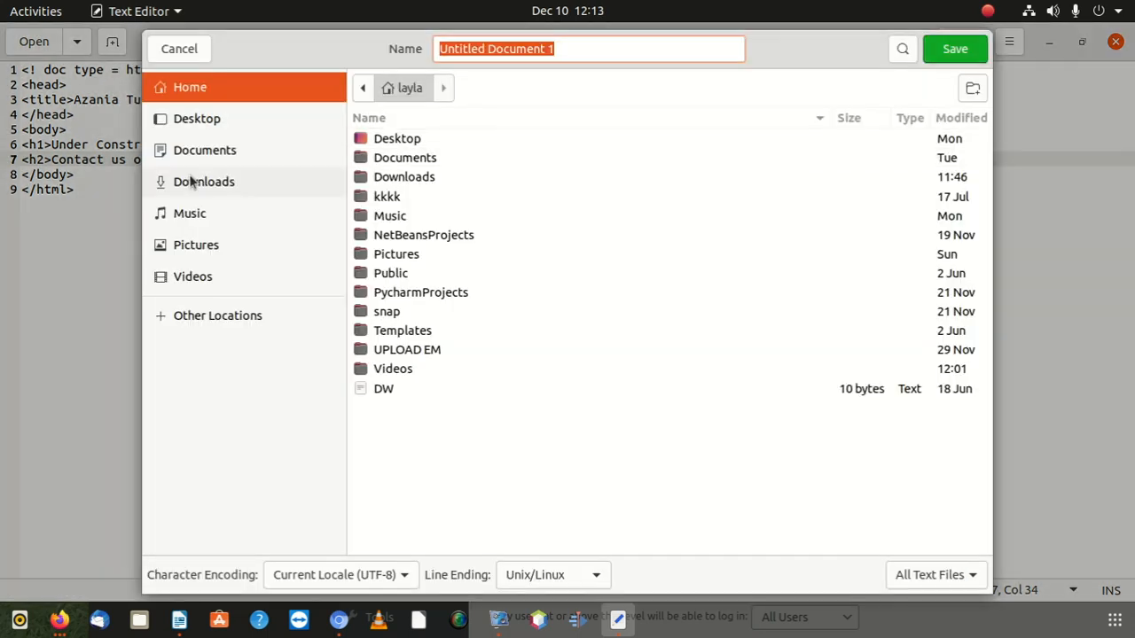
pyautogui.click(210, 110)
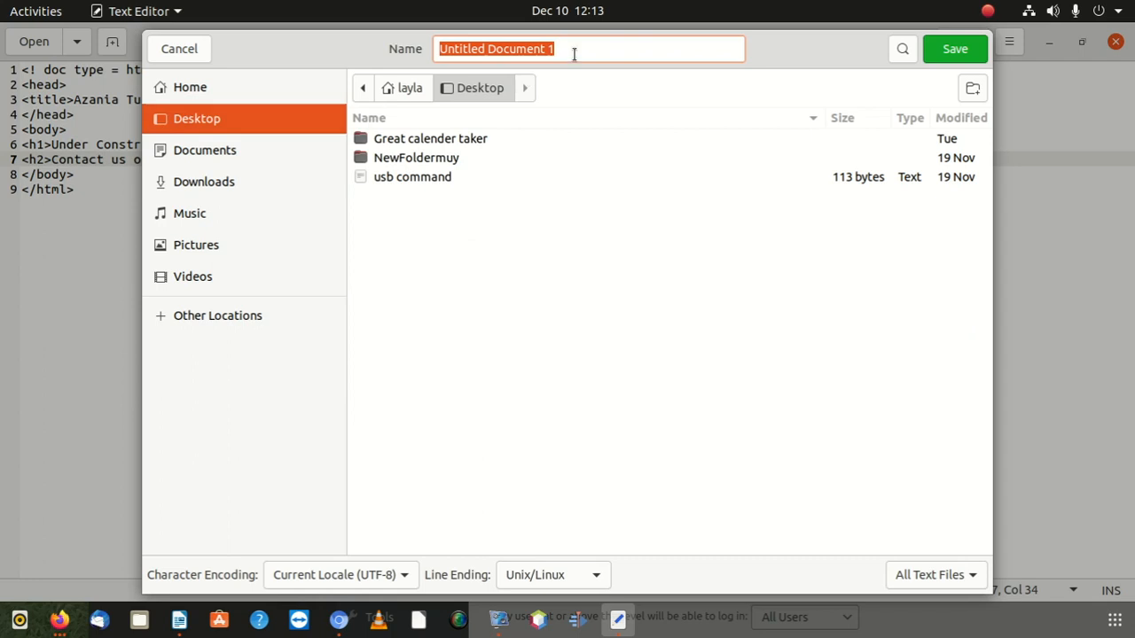
pyautogui.write('index')
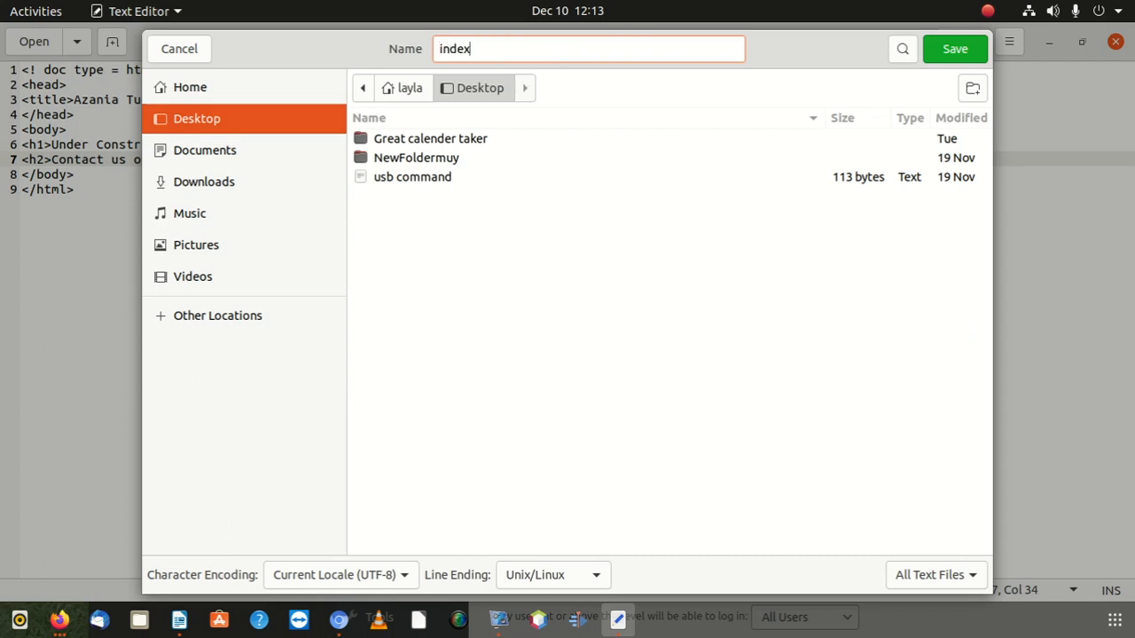
pyautogui.write(',')
pyautogui.press('BackSpace')
pyautogui.write('.html')
pyautogui.click(942, 51)
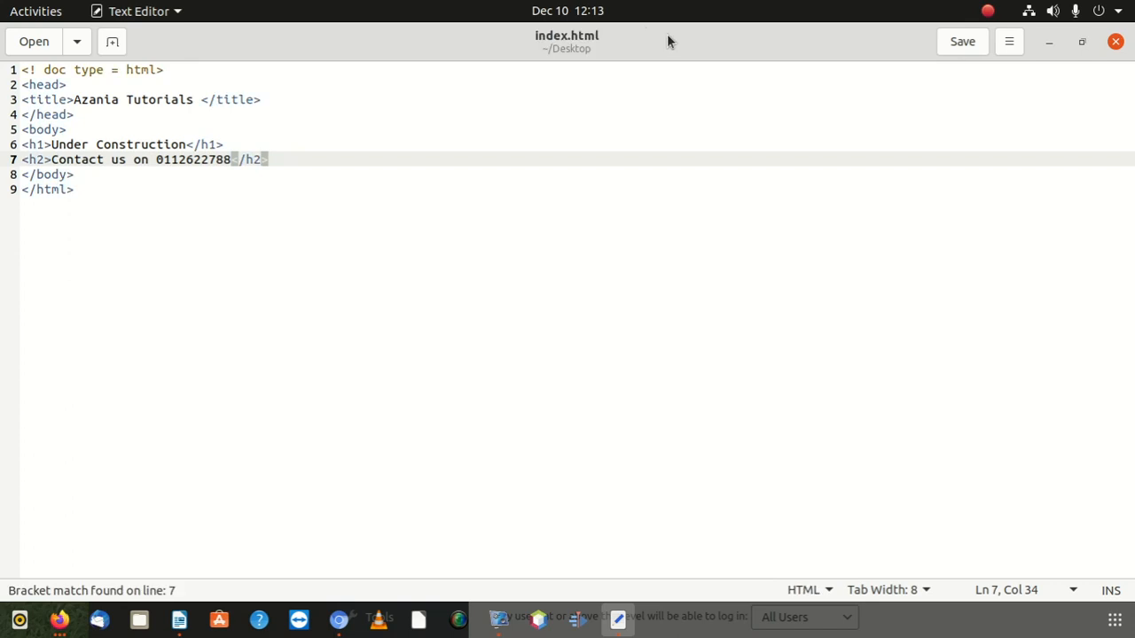
# Step: Open index.html from the desktop in Firefox to preview the page, then minimise the browser
pyautogui.moveTo(679, 53); pyautogui.dragTo(735, 228)
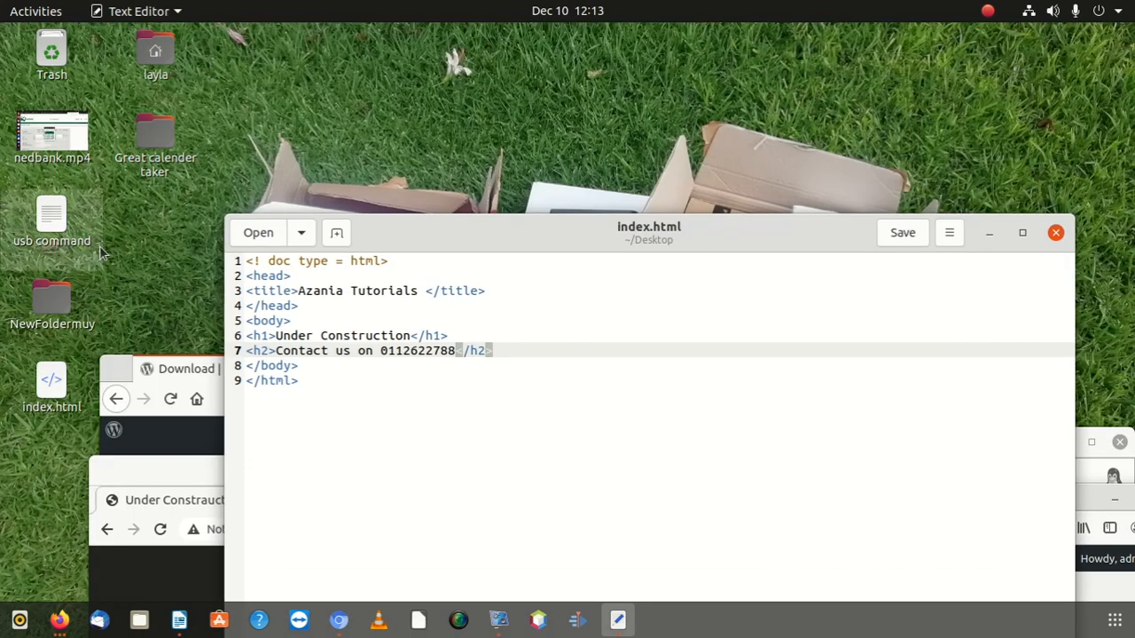
pyautogui.rightClick(55, 394)
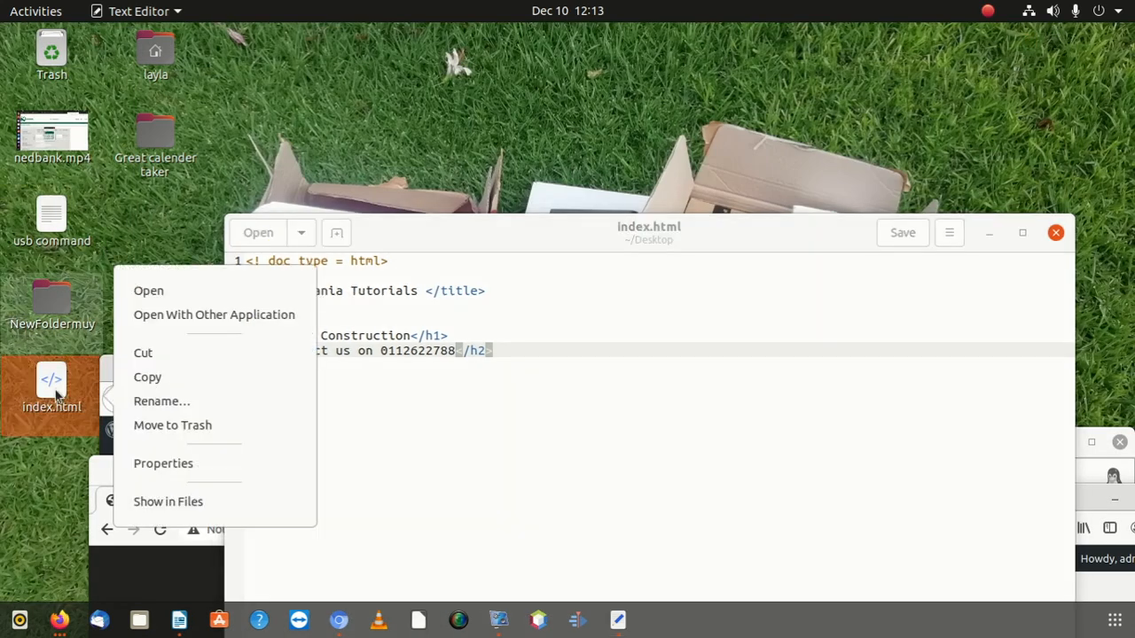
pyautogui.click(216, 316)
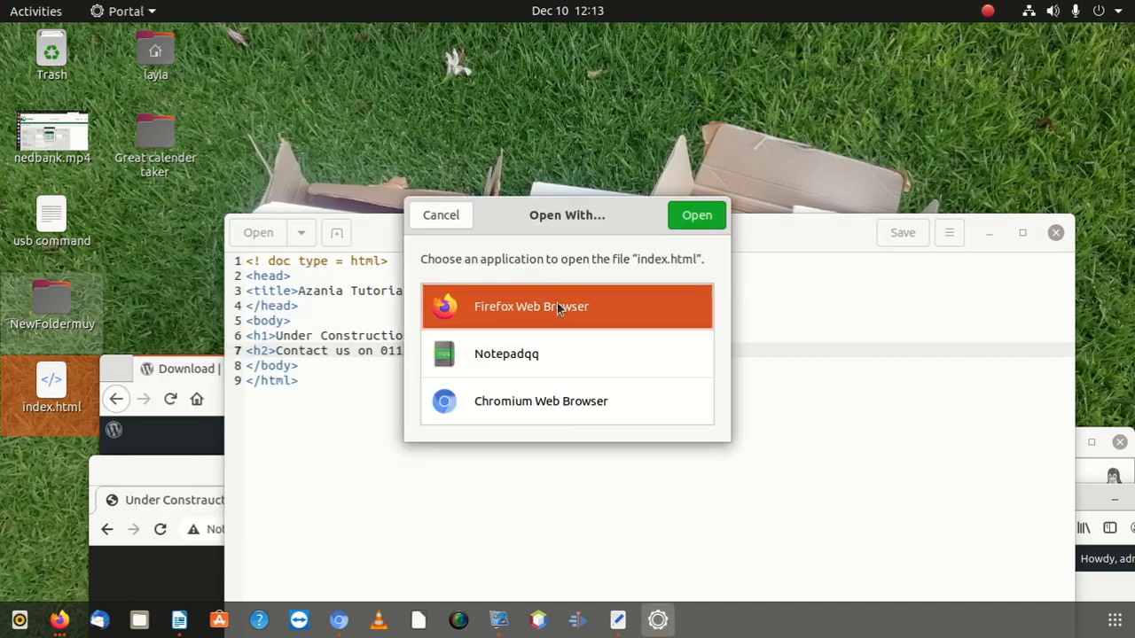
pyautogui.click(690, 216)
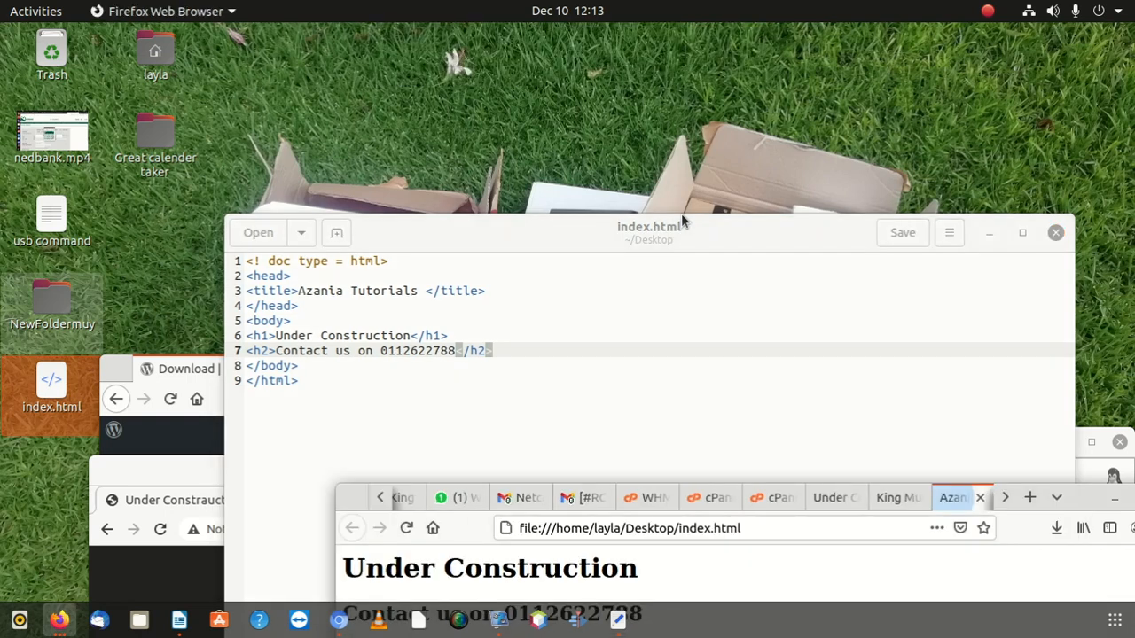
pyautogui.moveTo(1083, 493); pyautogui.dragTo(838, 68)
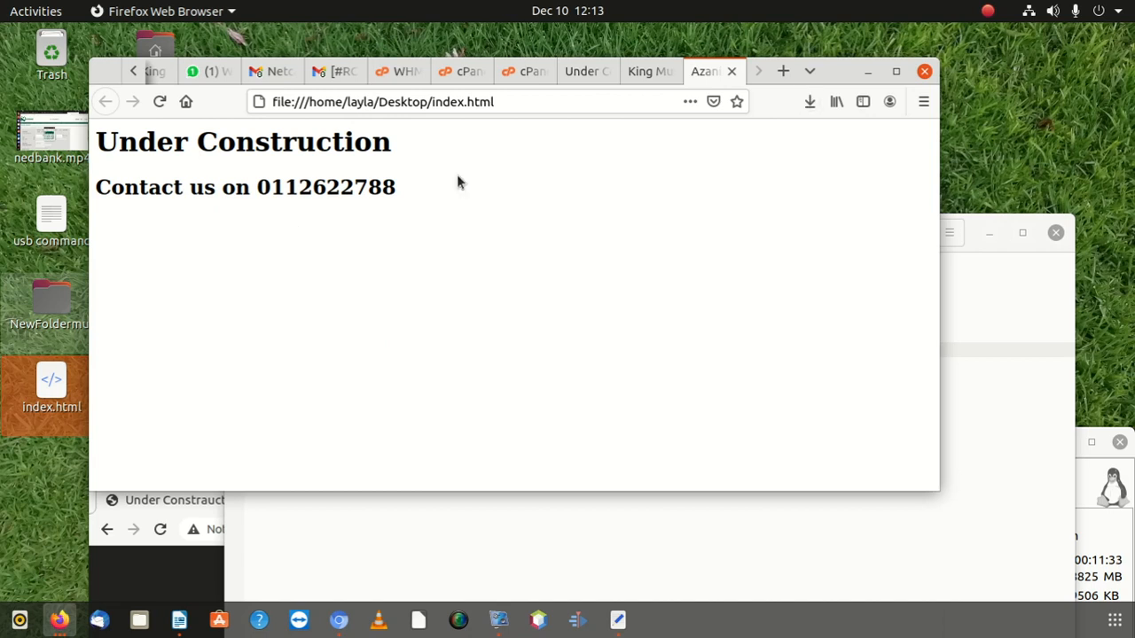
pyautogui.click(868, 72)
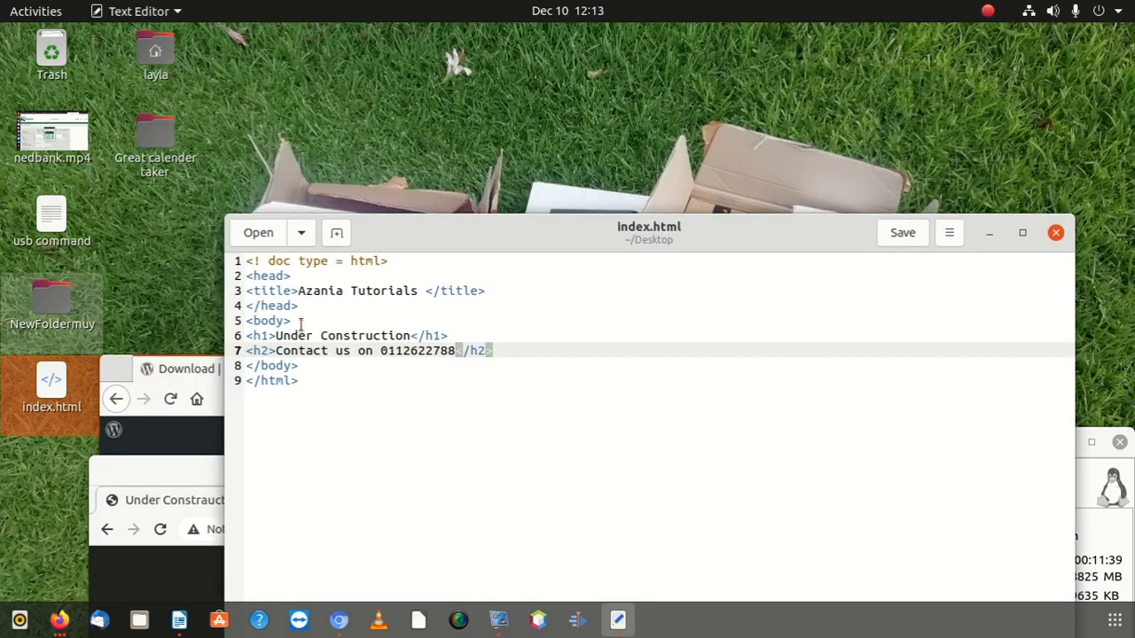
# Step: Insert <center> after <body> and </center> after the h2 line, then save index.html
pyautogui.click(329, 320)
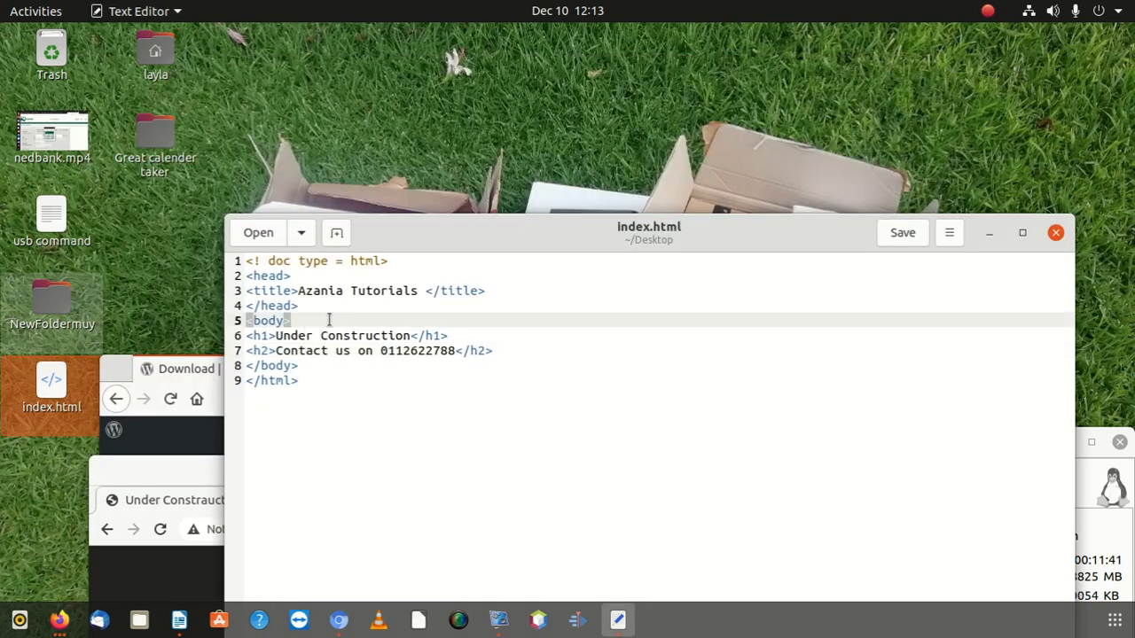
pyautogui.press('Return')
pyautogui.write('<>')
pyautogui.write('cent')
pyautogui.write('er>')
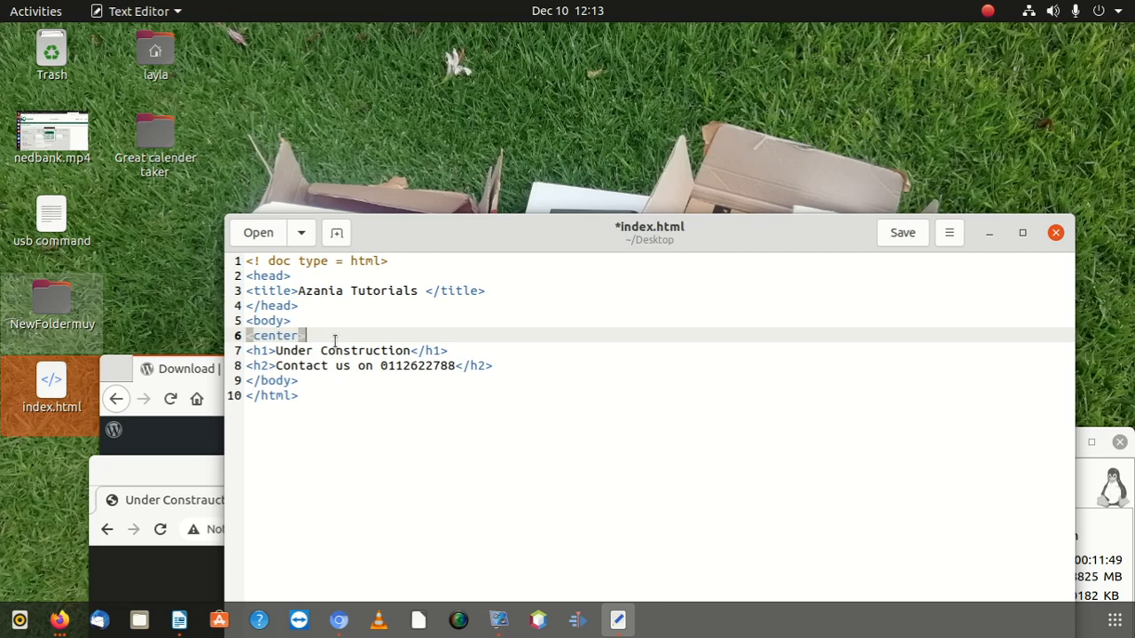
pyautogui.moveTo(321, 340); pyautogui.dragTo(242, 337)
pyautogui.rightClick(254, 338)
pyautogui.click(293, 413)
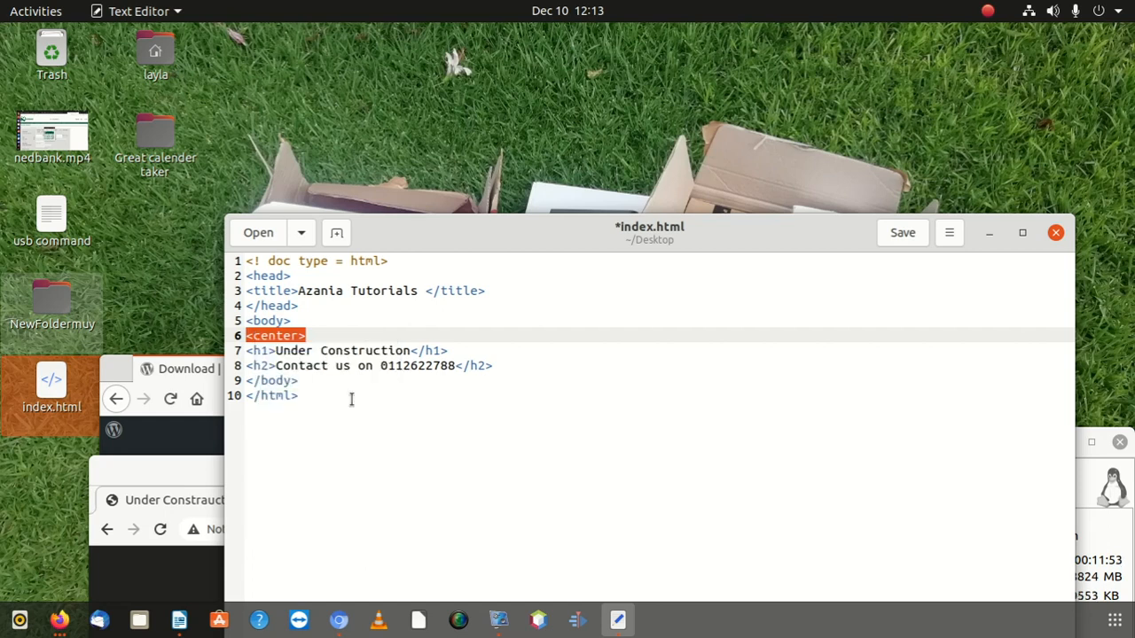
pyautogui.click(511, 365)
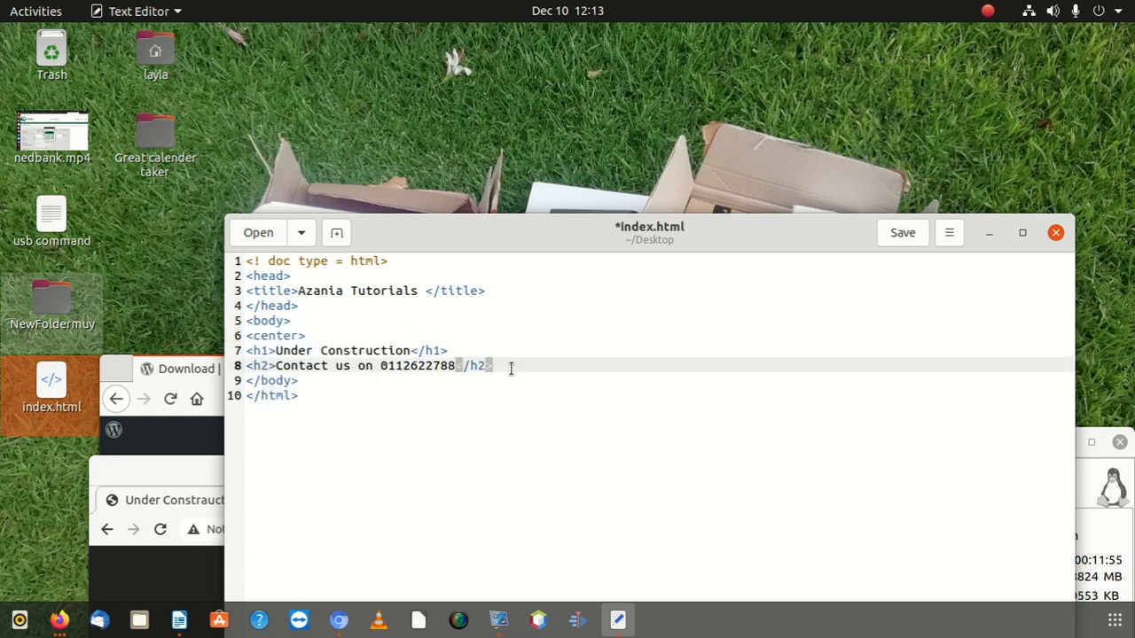
pyautogui.press('Return')
pyautogui.hotkey('ctrl', 'v')
pyautogui.press('Left')
pyautogui.press('Left')
pyautogui.press('Left')
pyautogui.press('Left')
pyautogui.press('Left')
pyautogui.press('Left')
pyautogui.press('Left')
pyautogui.write('/')
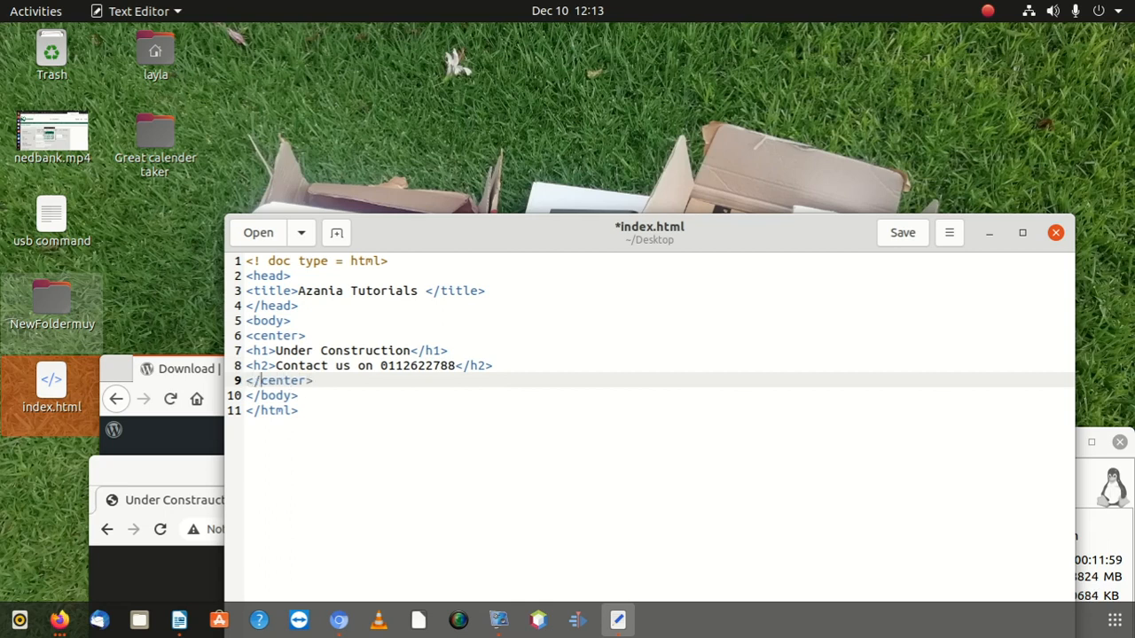
pyautogui.click(896, 236)
# Step: View index.html maximized in Firefox to verify both headings are centred, then minimize the browser
pyautogui.moveTo(155, 462); pyautogui.dragTo(223, 462)
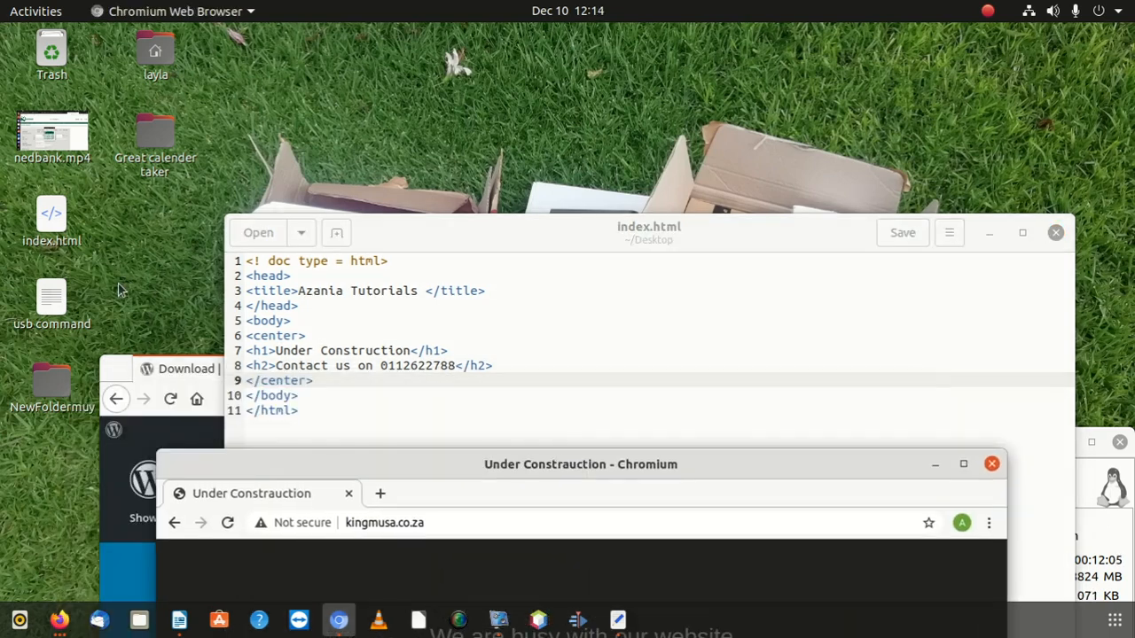
pyautogui.rightClick(49, 233)
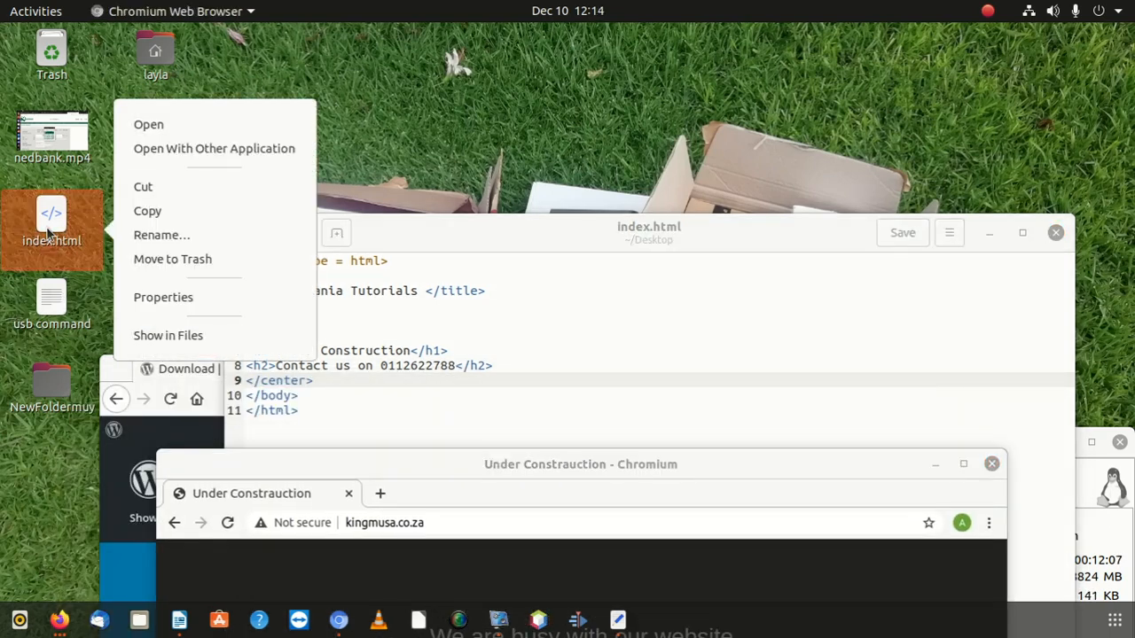
pyautogui.click(203, 149)
pyautogui.doubleClick(470, 297)
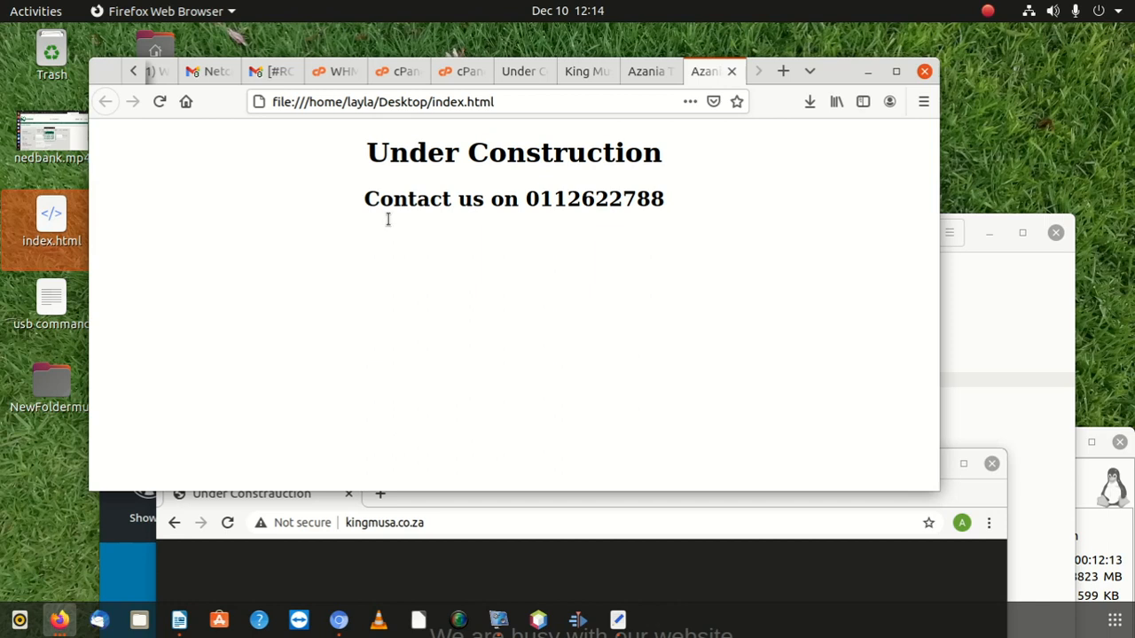
pyautogui.click(895, 72)
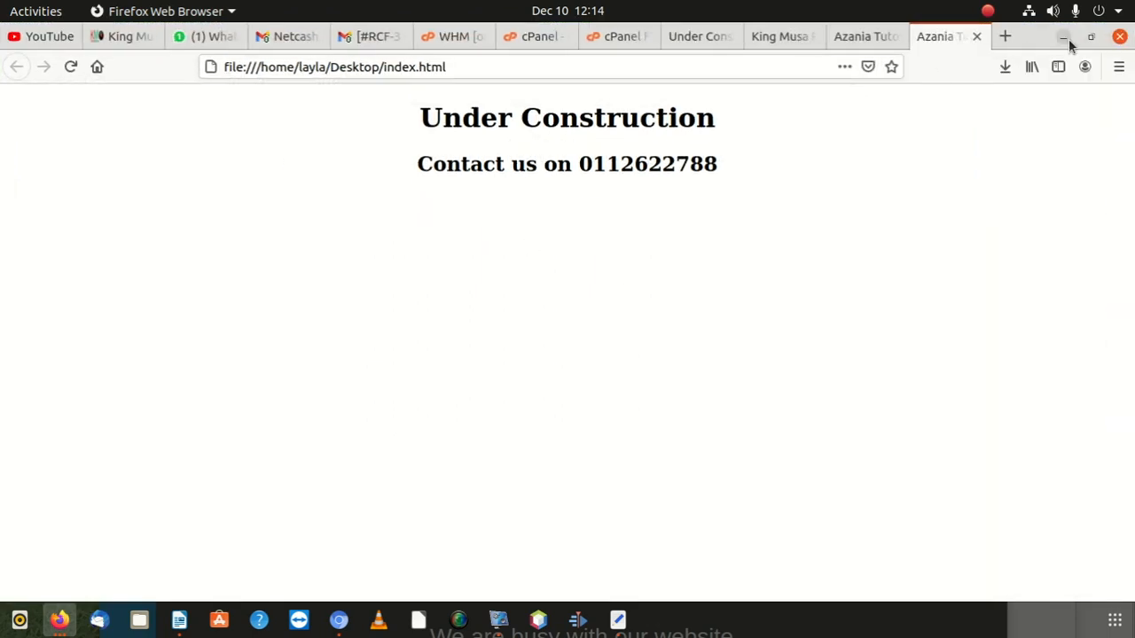
pyautogui.click(1069, 39)
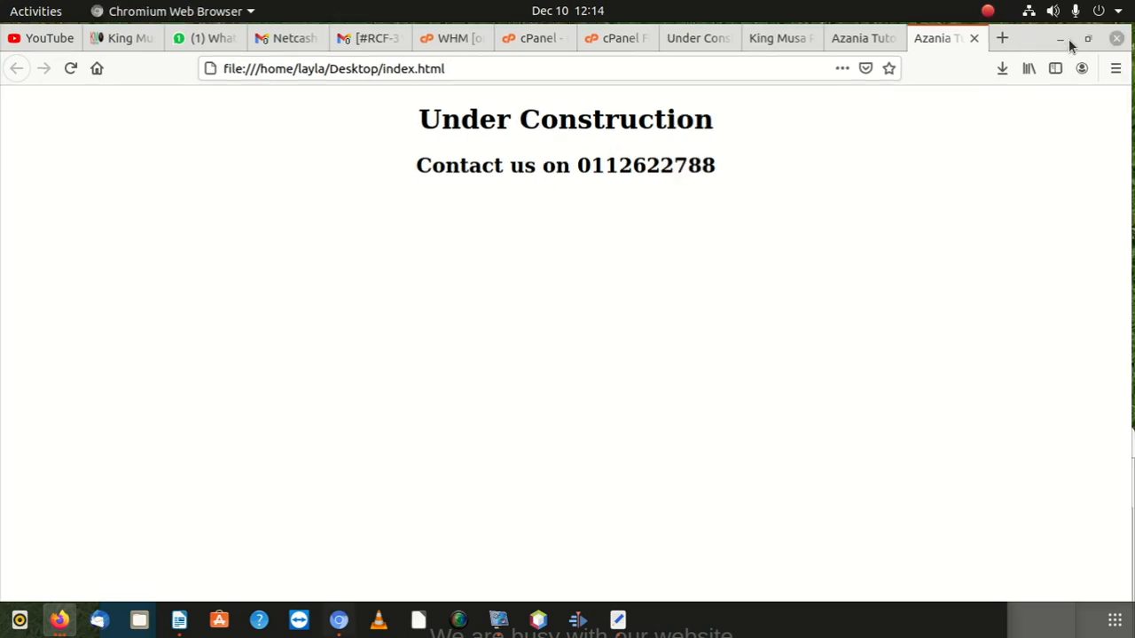
pyautogui.click(71, 220)
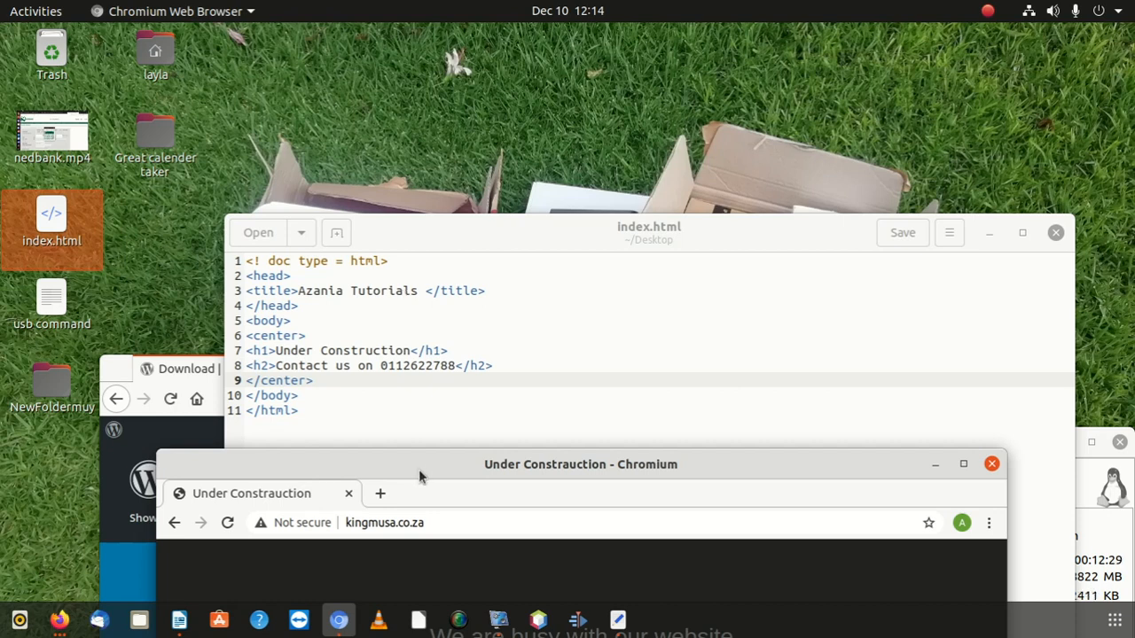
# Step: Move the text editor aside and raise the vokoscreenNG recorder window above it
pyautogui.moveTo(793, 231); pyautogui.dragTo(645, 264)
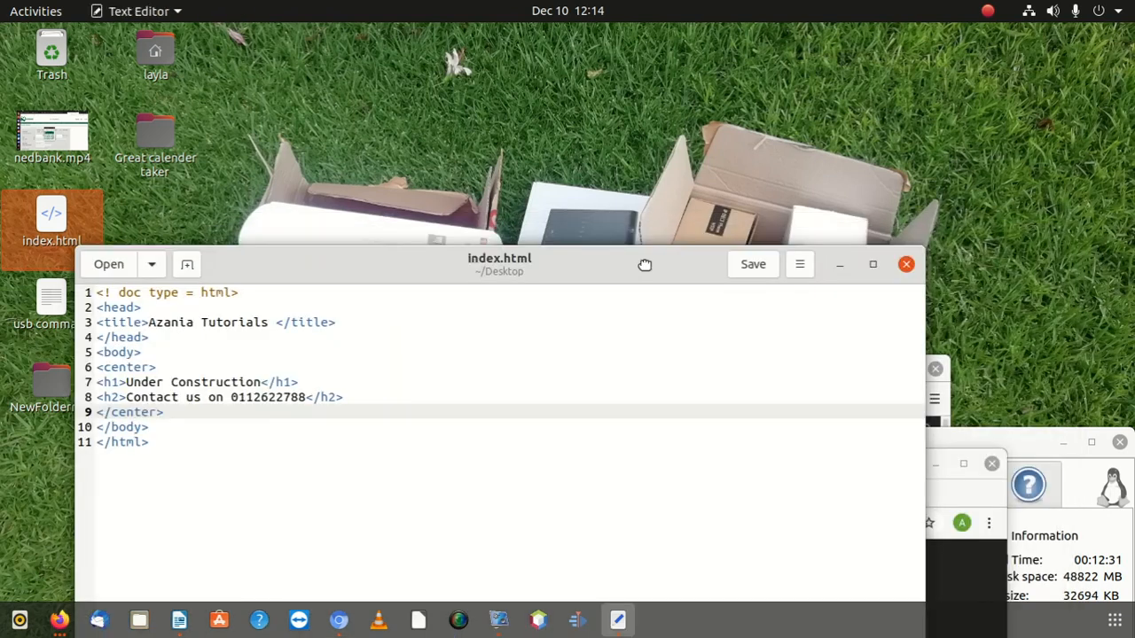
pyautogui.moveTo(1027, 453); pyautogui.dragTo(1058, 205)
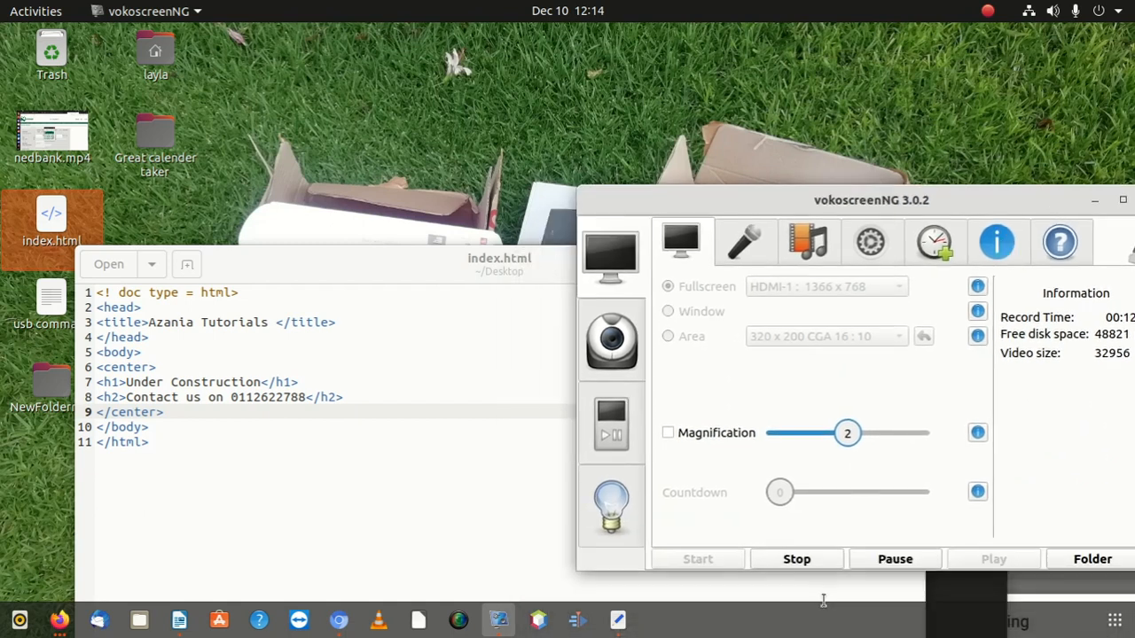